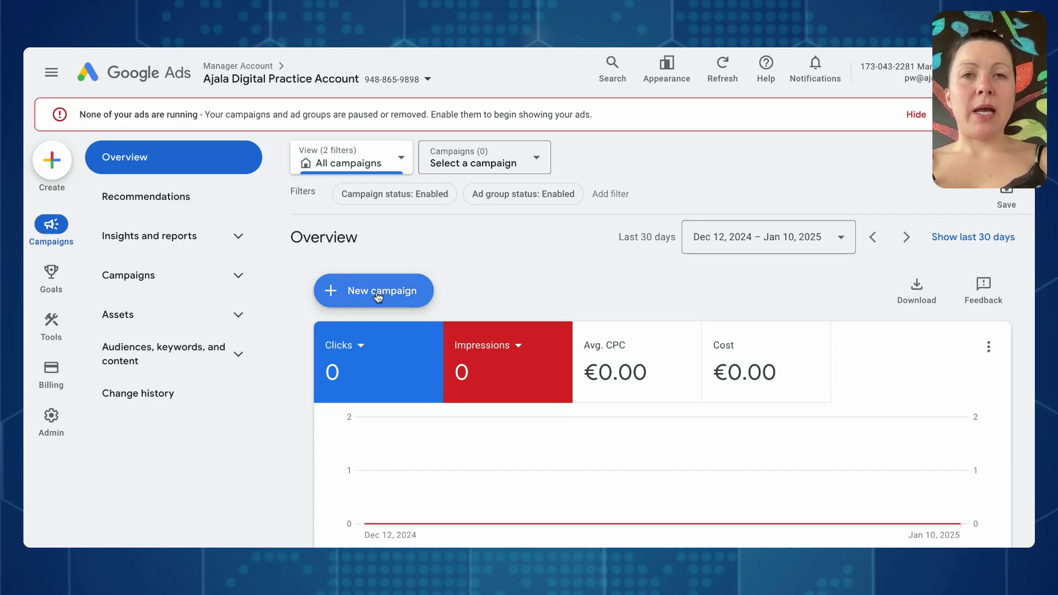
- Open the account's campaign list and start creating a new campaign
left_click(184, 278)
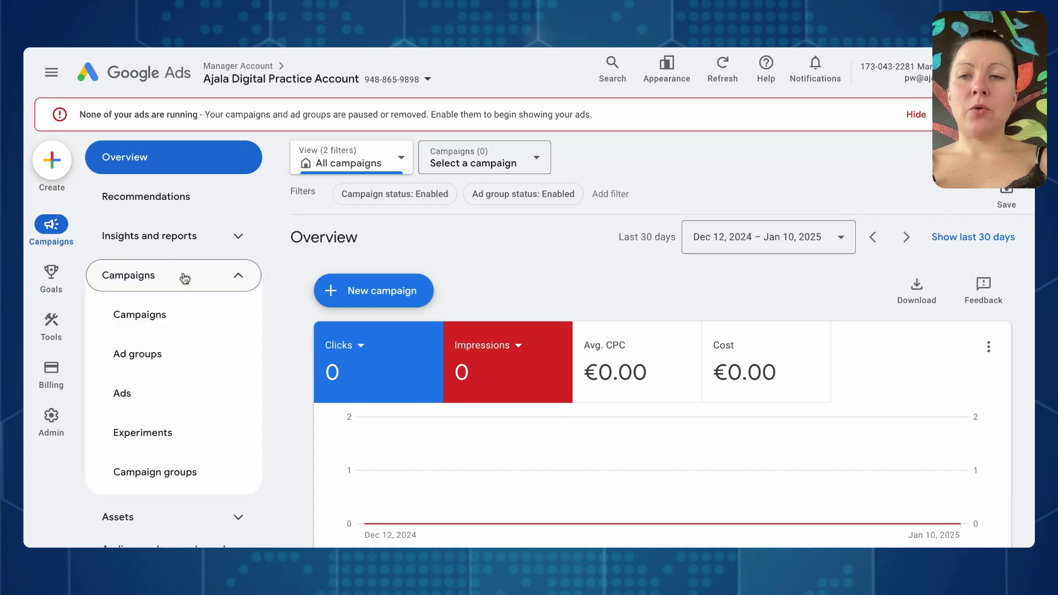
left_click(184, 314)
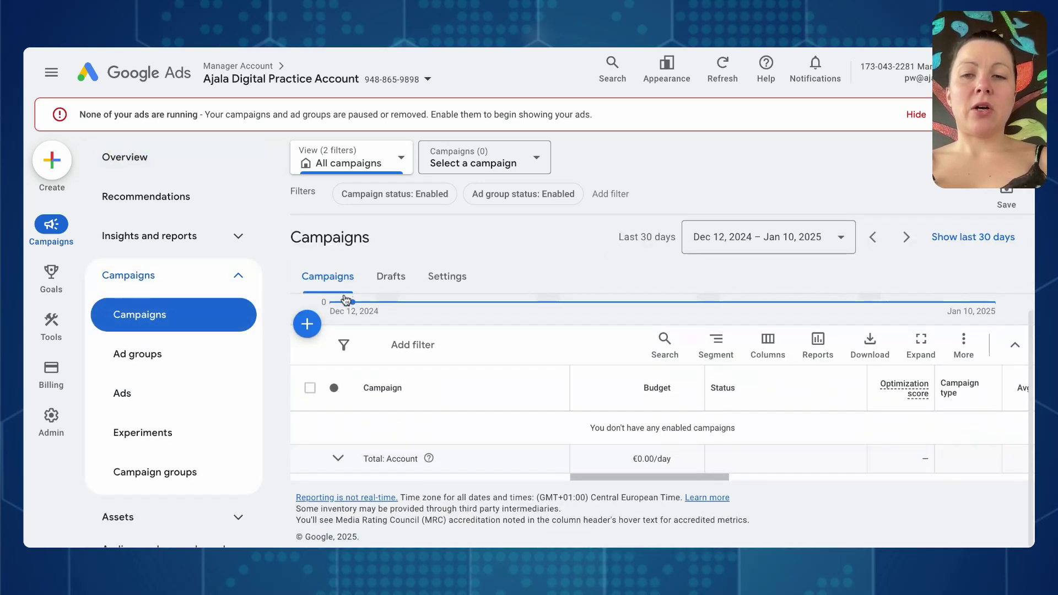
left_click(307, 324)
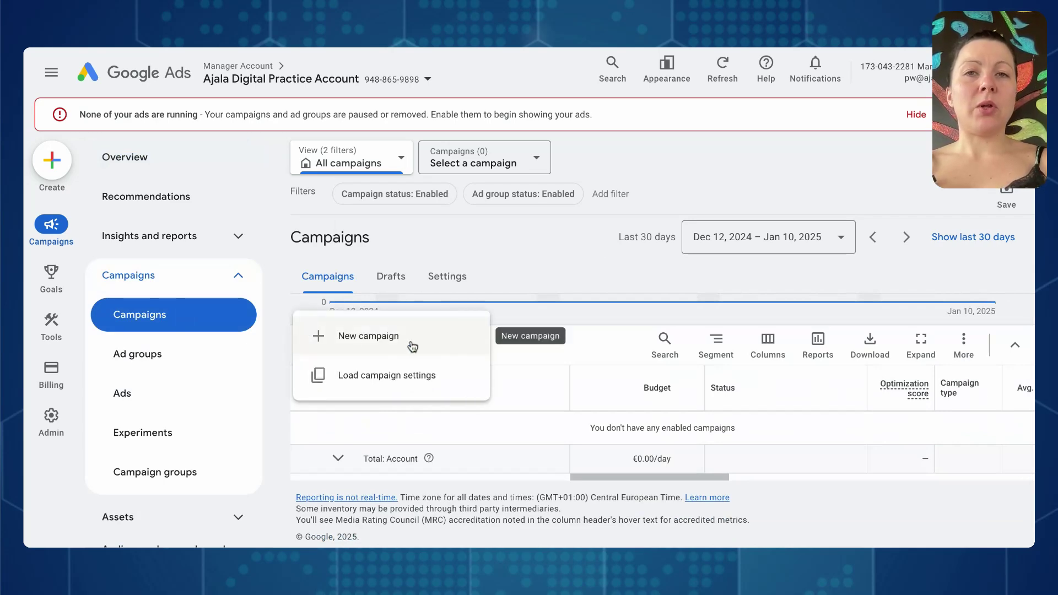
left_click(413, 347)
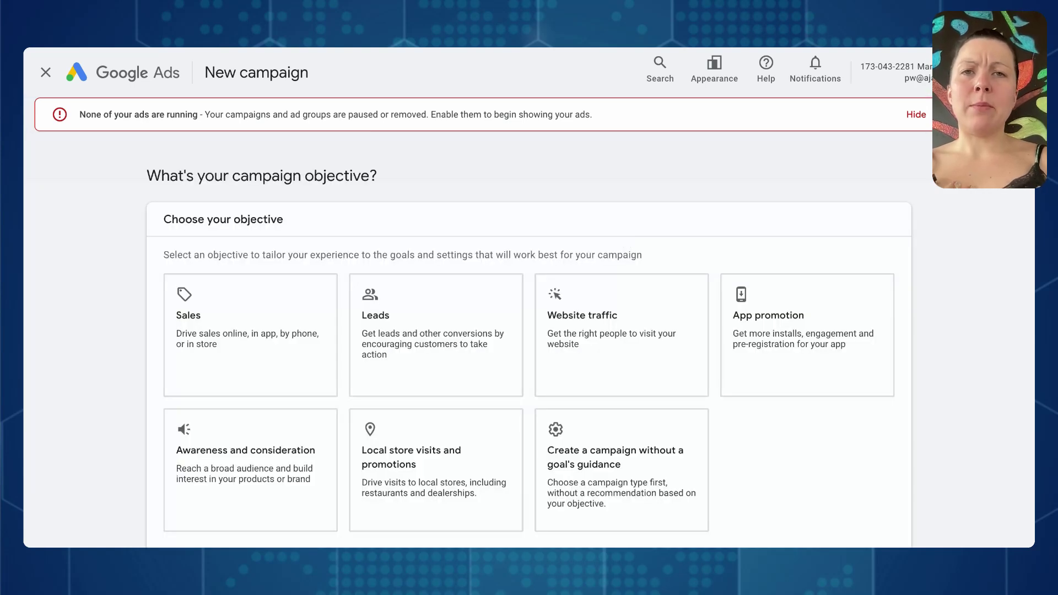
- Set the objective to Create a campaign without a goal's guidance and choose Search as the campaign type
scroll(622, 275, "down", 2)
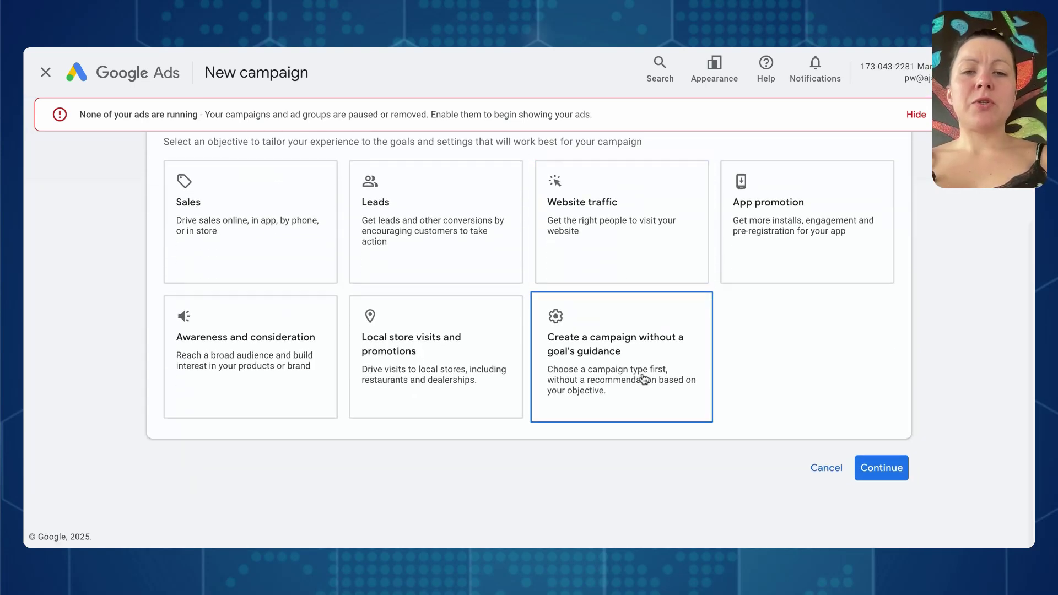
left_click(644, 379)
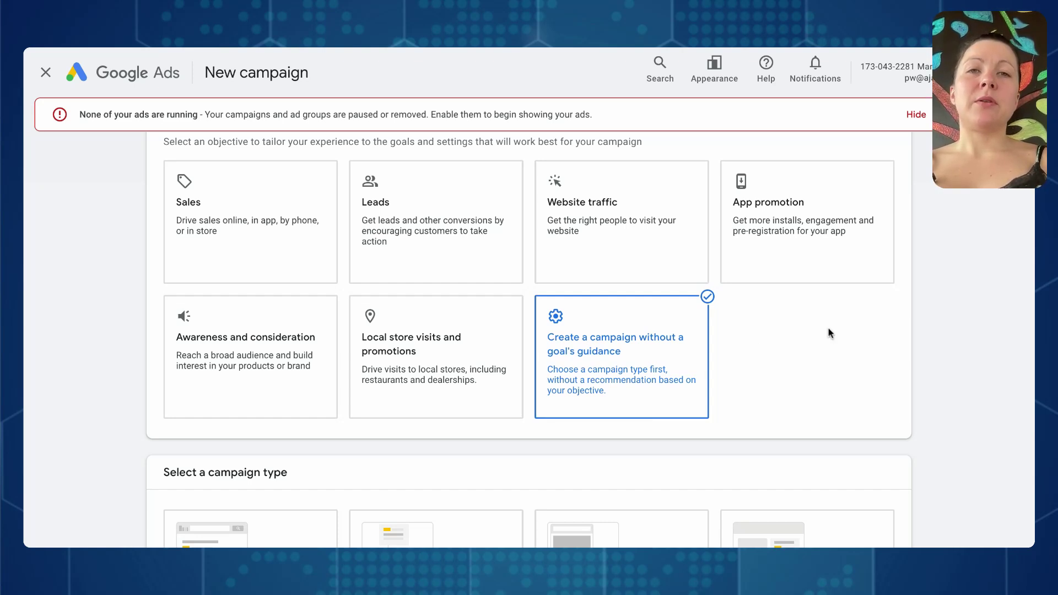
scroll(831, 334, "down", 3)
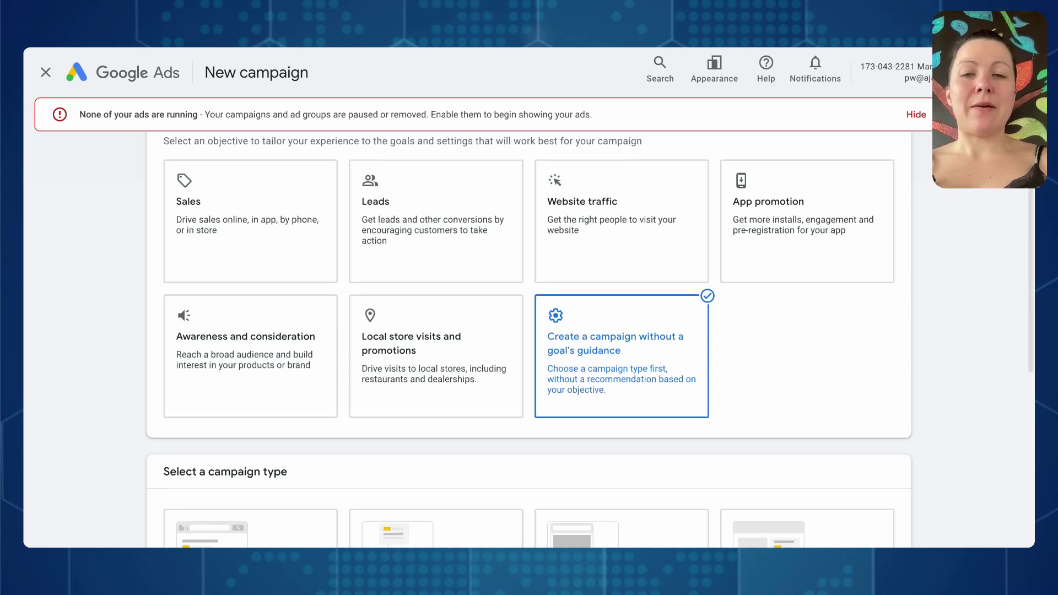
scroll(831, 334, "down", 2)
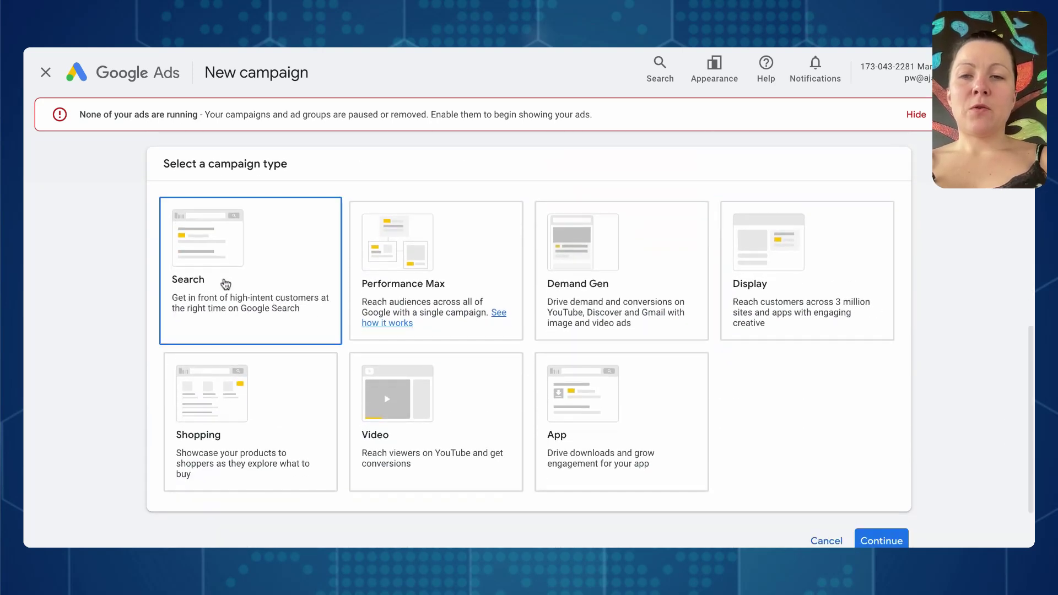
left_click(231, 285)
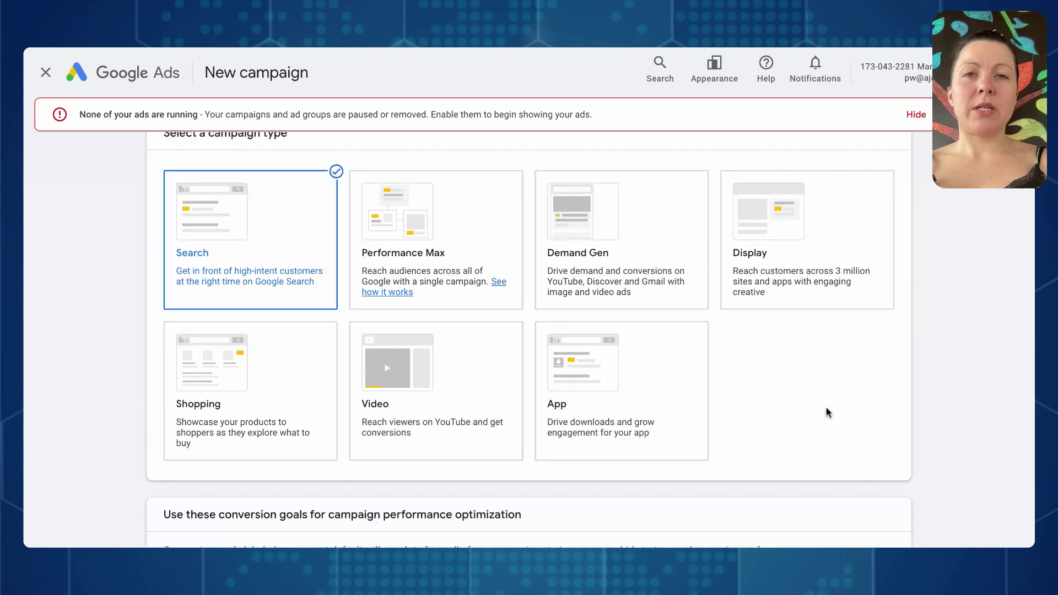
- Keep Submit lead forms as the campaign's conversion goal and continue
scroll(826, 408, "down", 4)
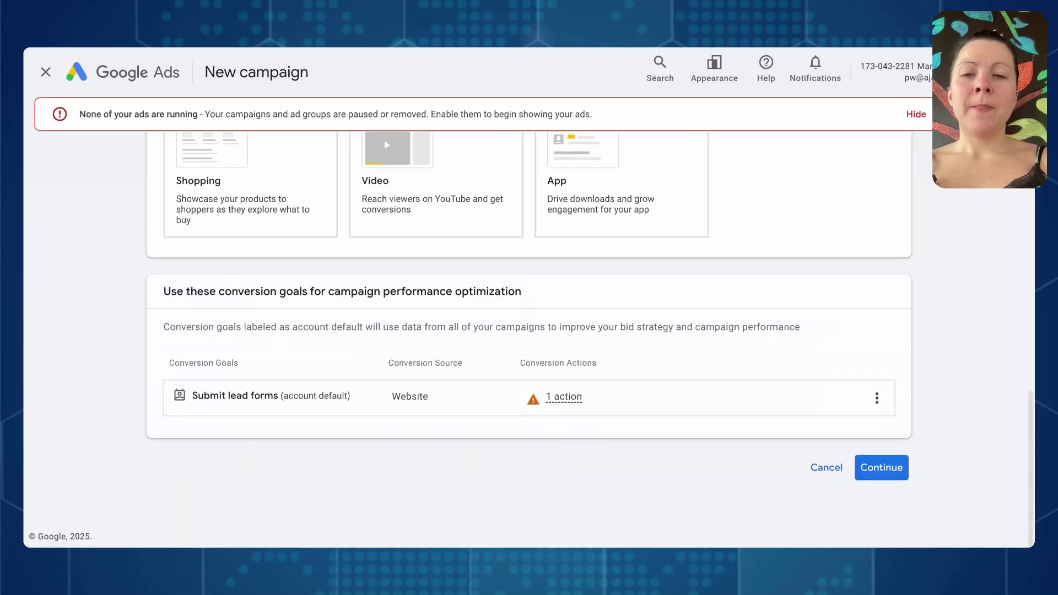
mouse_move(746, 405)
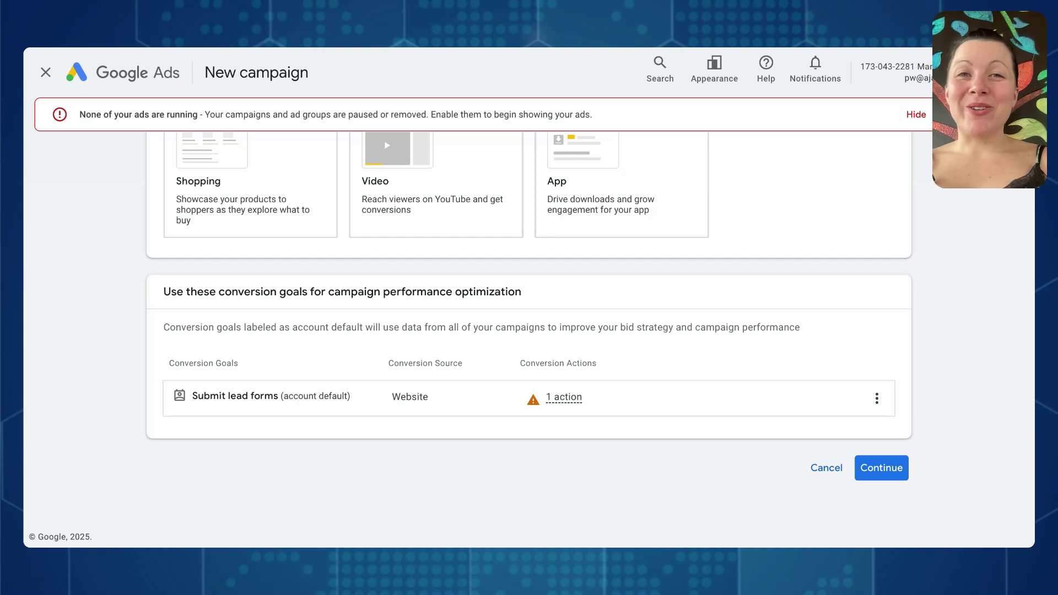
left_click(889, 469)
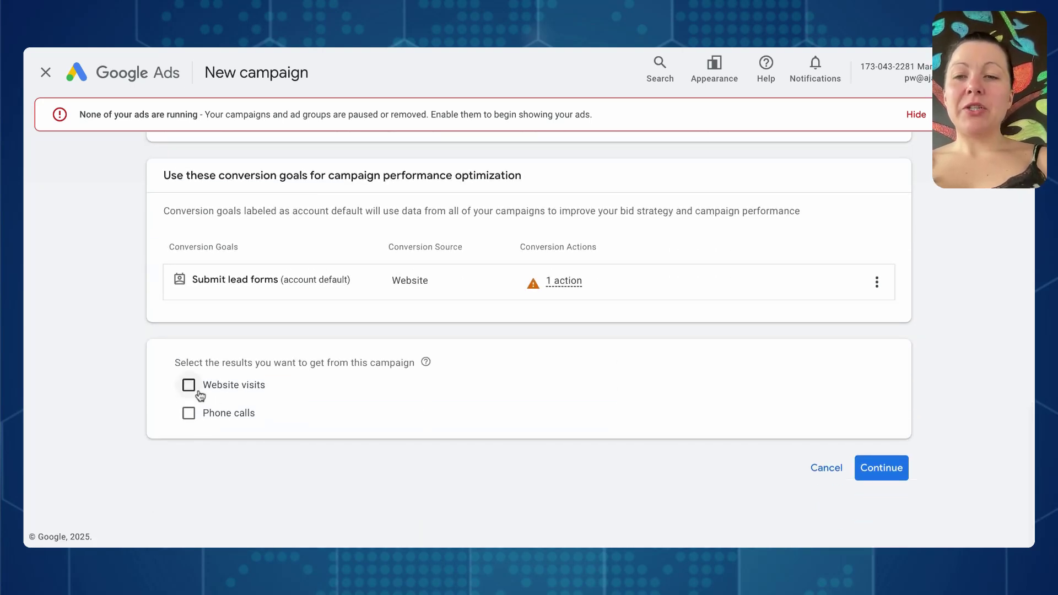
left_click(189, 386)
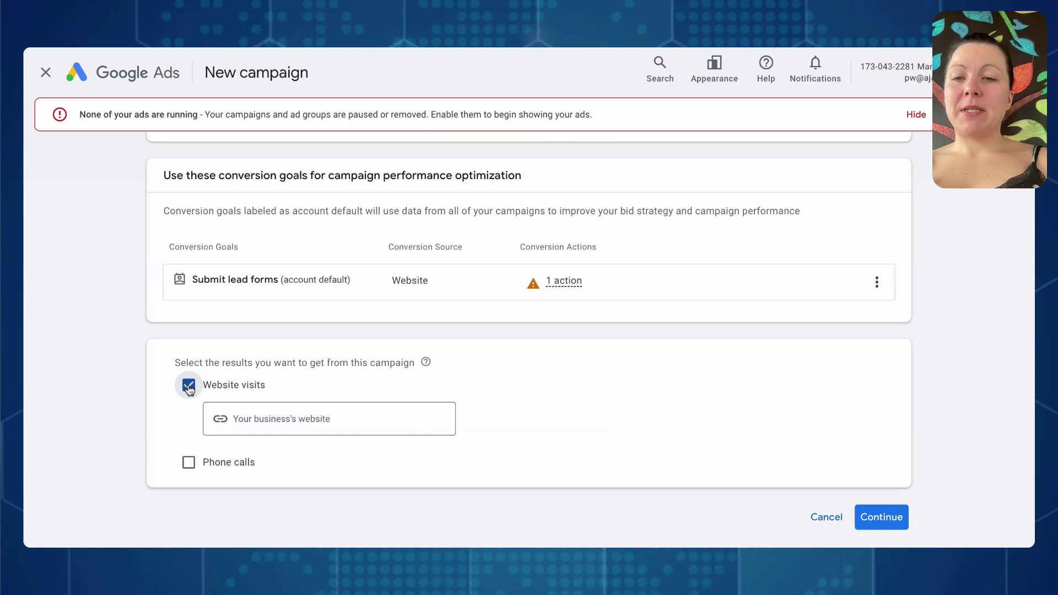
left_click(300, 417)
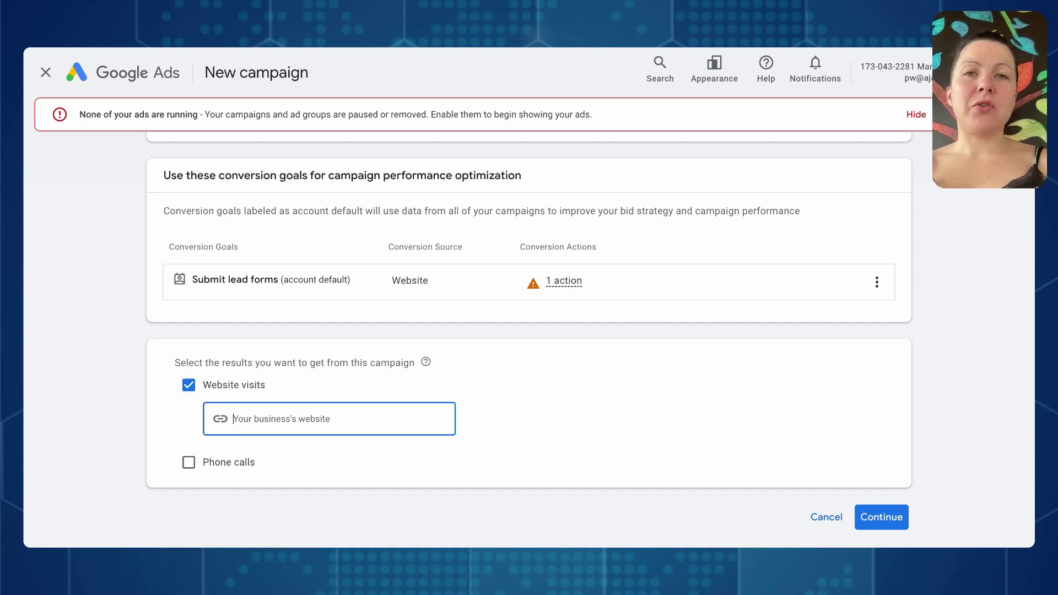
type("ww")
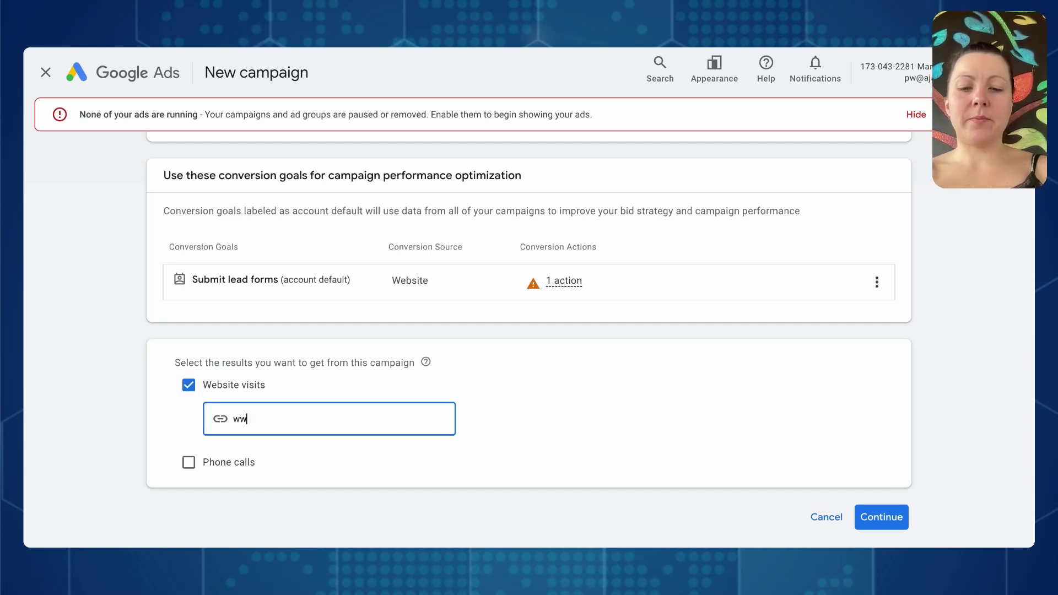
type("w.mydental")
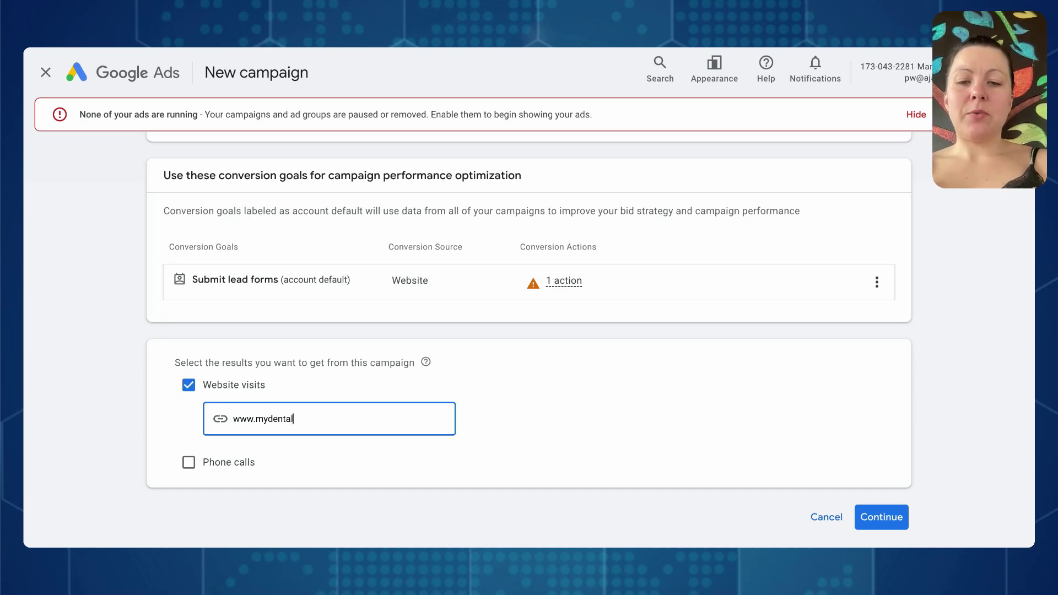
type("practice.com")
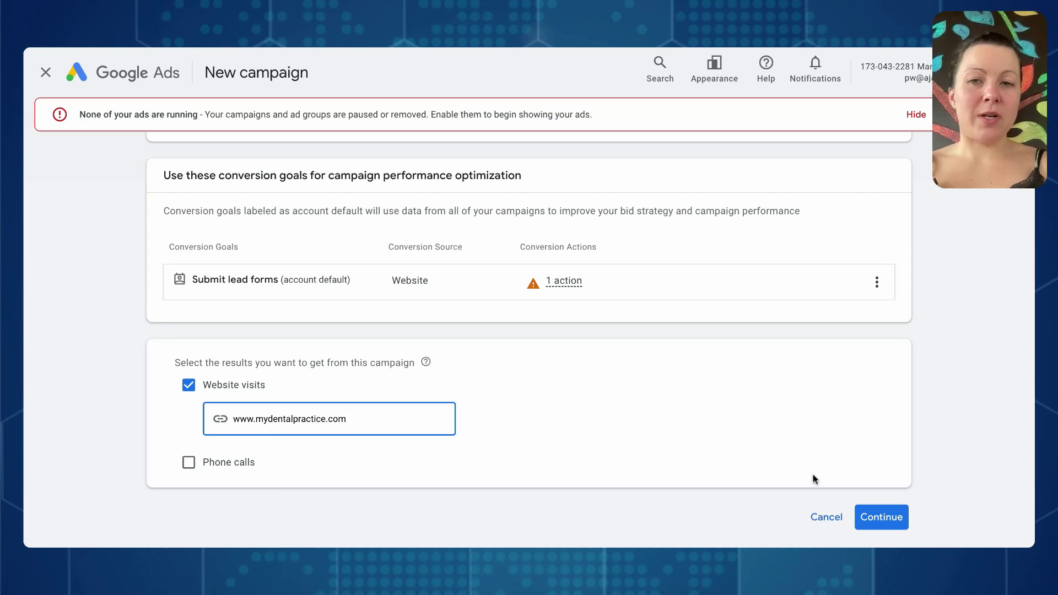
left_click(870, 520)
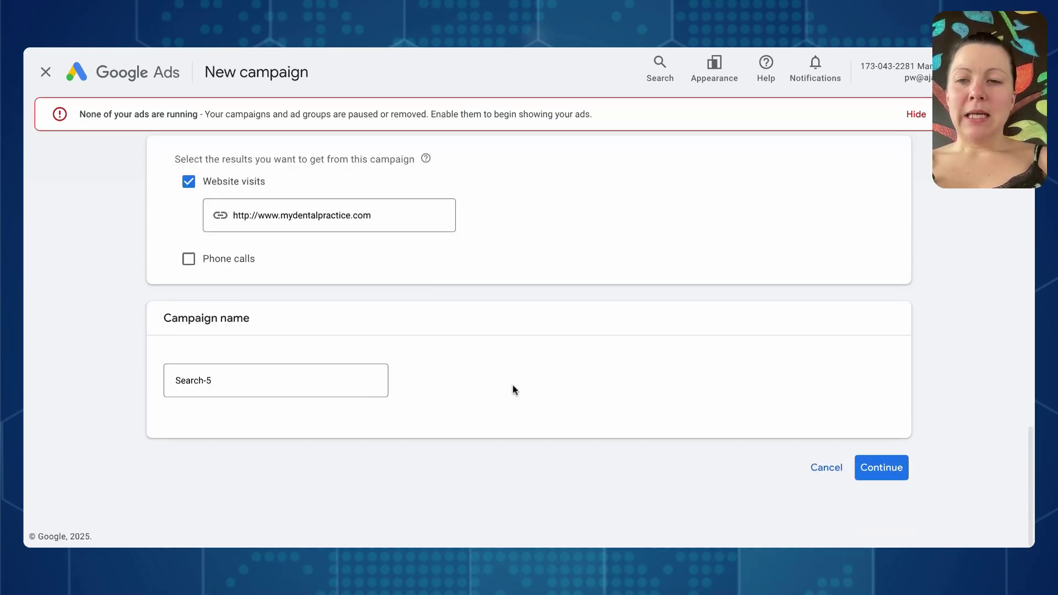
- Name the campaign Search_General Dentistry_Month / Year, continue, and open the saved draft Search_General_Month Year instead of starting new
left_click(305, 377)
key("BackSpace")
key("BackSpace")
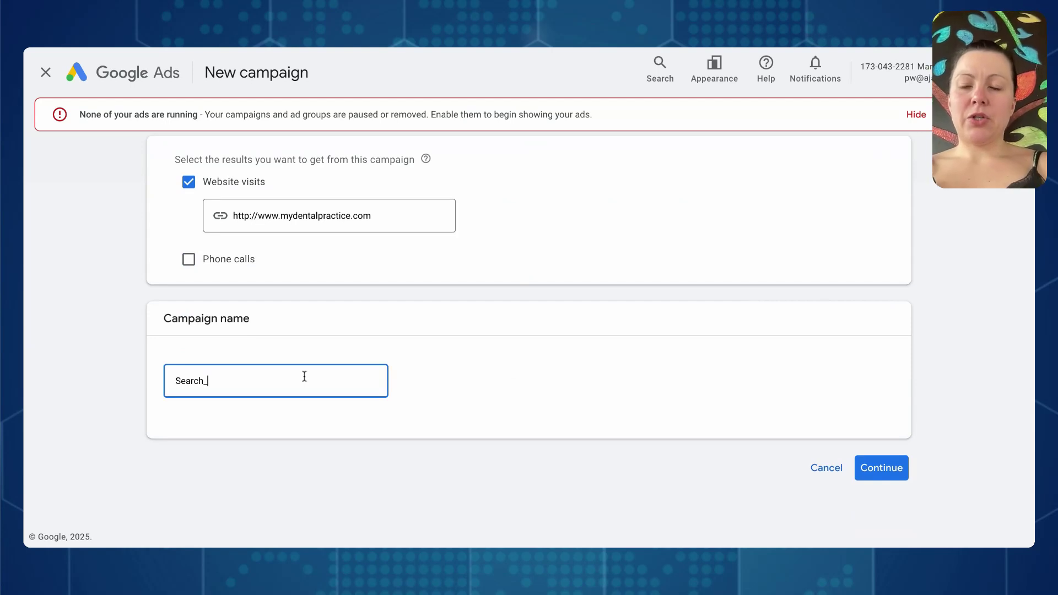
type("_Gen")
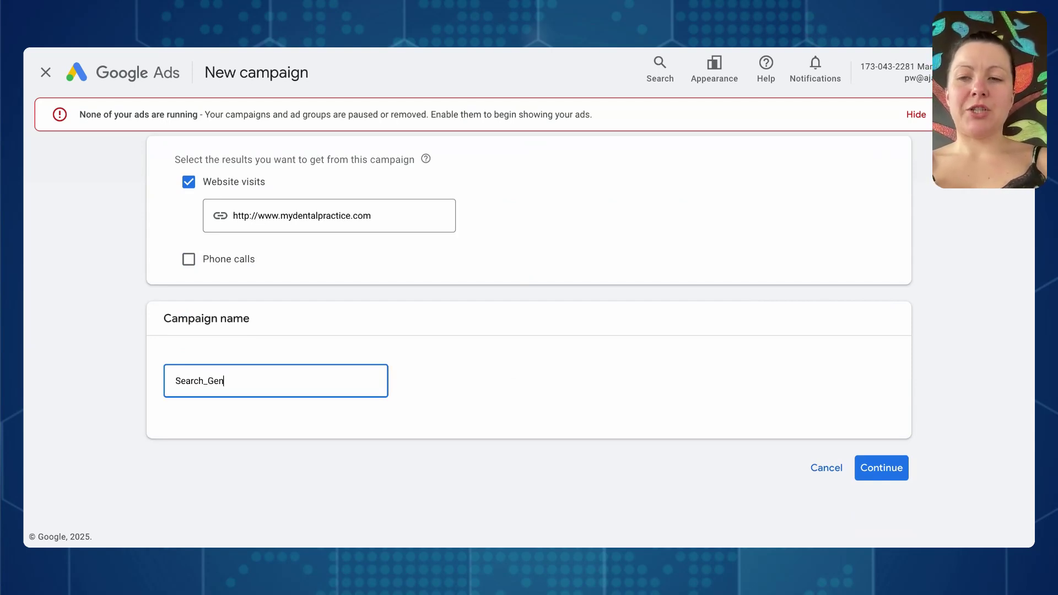
type("eral Dentist")
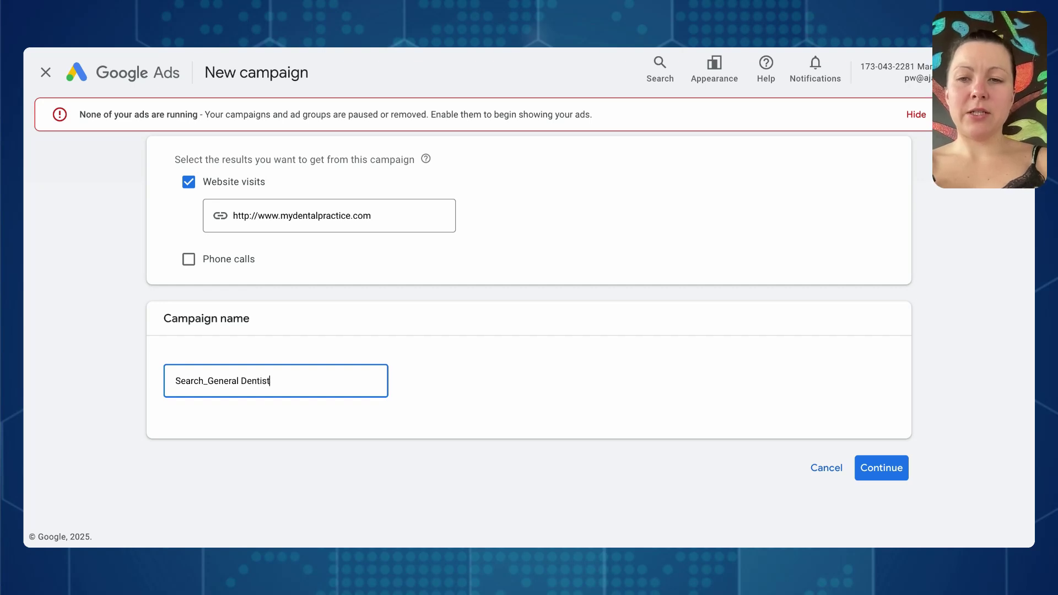
type("ry_Month / Year")
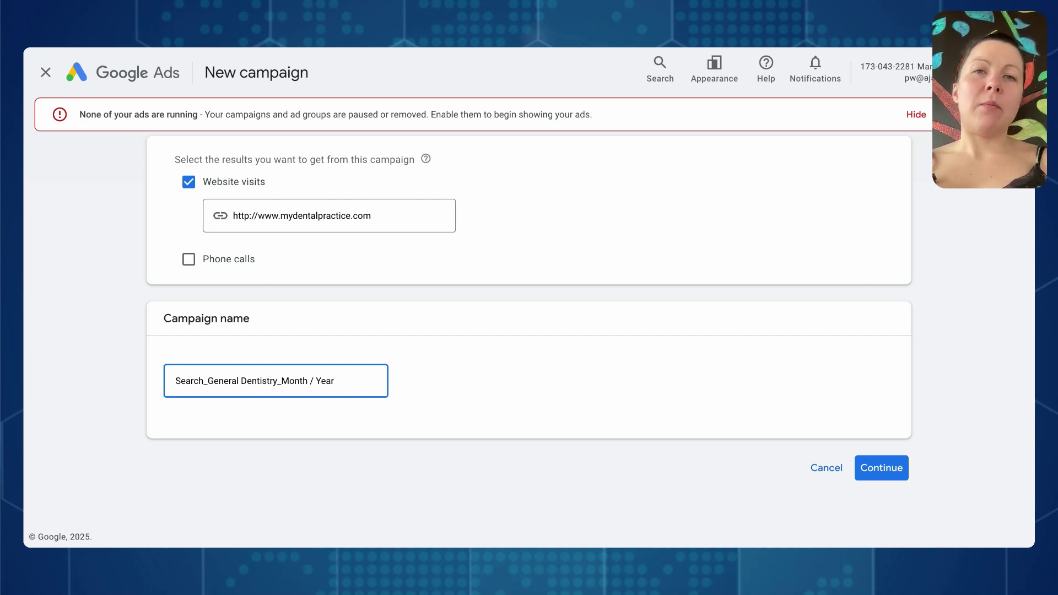
left_click(890, 470)
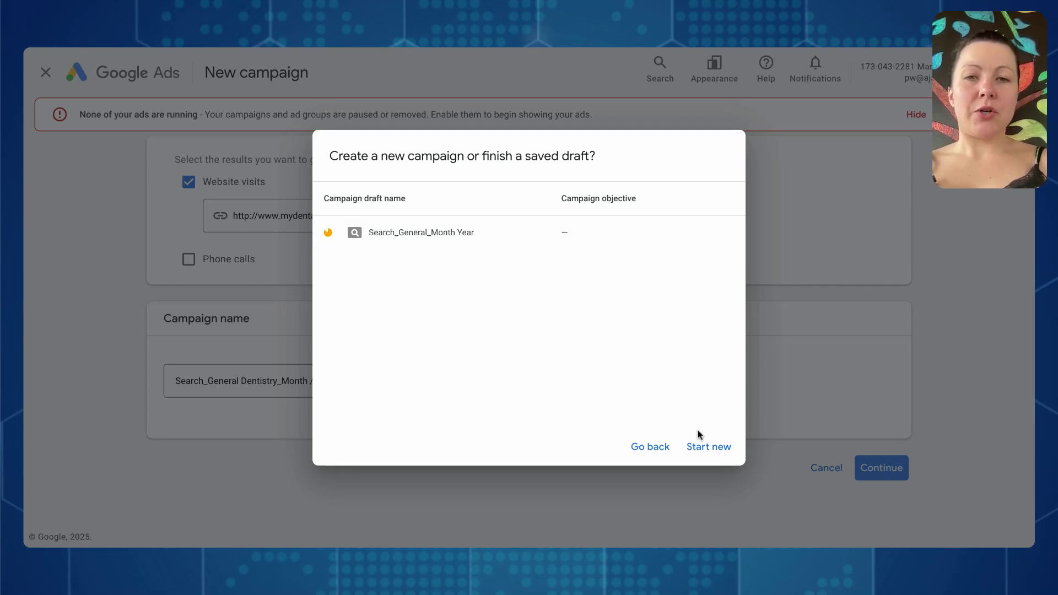
left_click(445, 240)
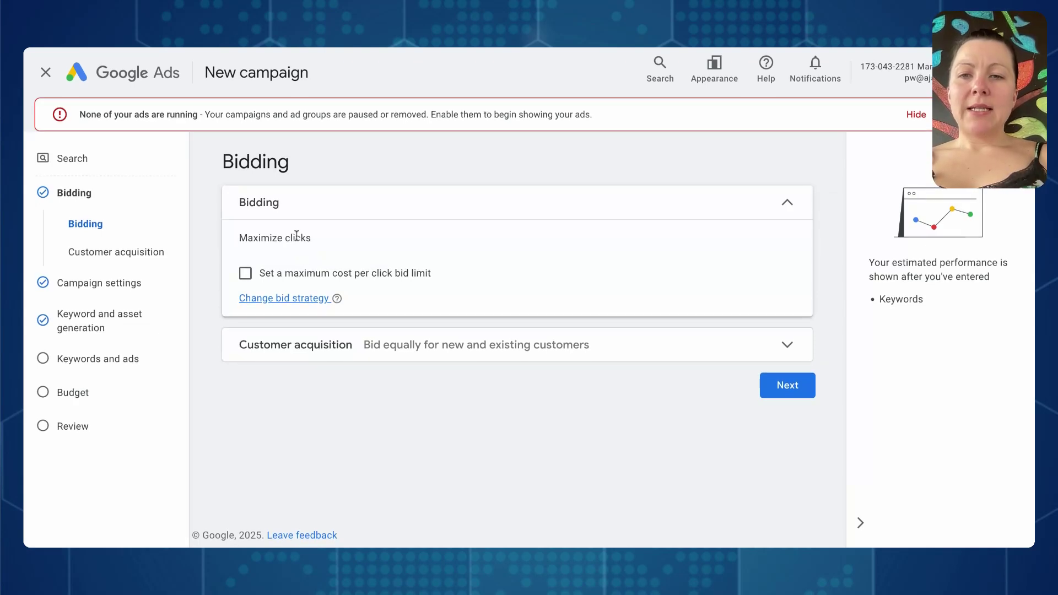
- Keep Clicks as the bidding focus, expand the customer acquisition settings without limiting bids to new customers, and proceed to campaign settings
left_click(294, 299)
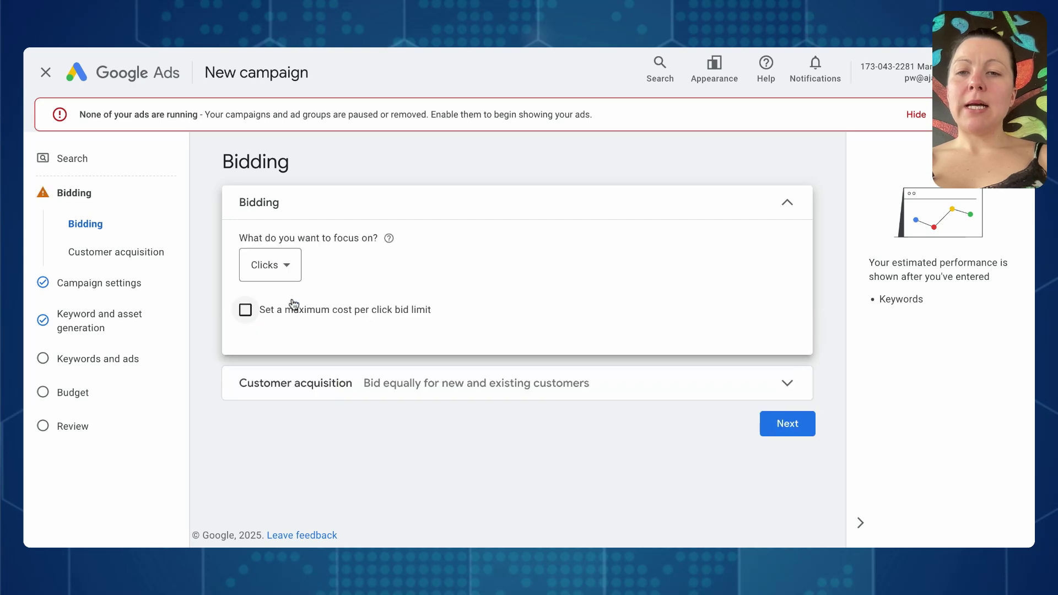
left_click(293, 280)
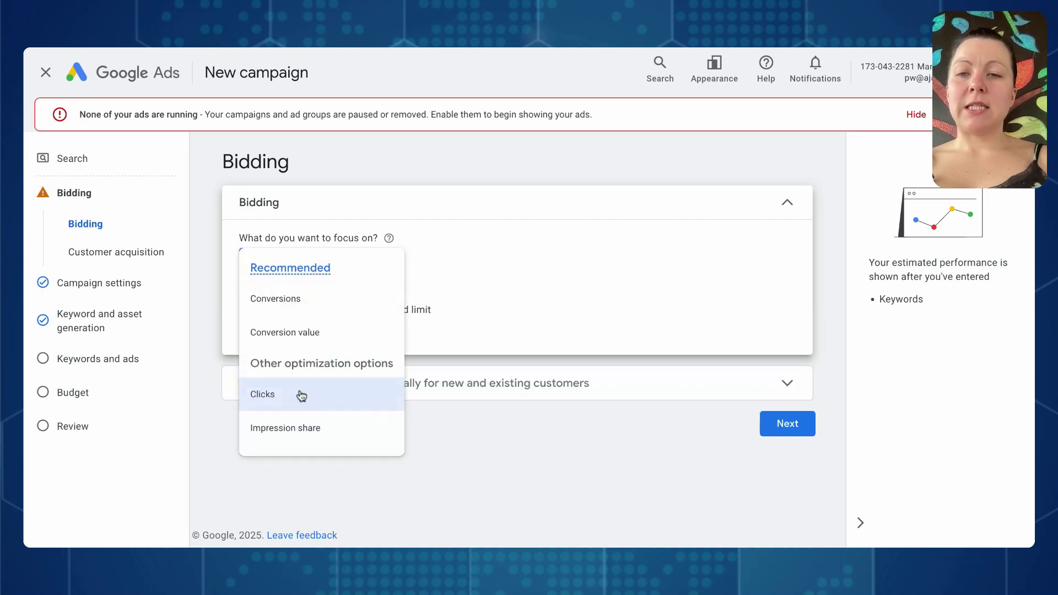
left_click(566, 357)
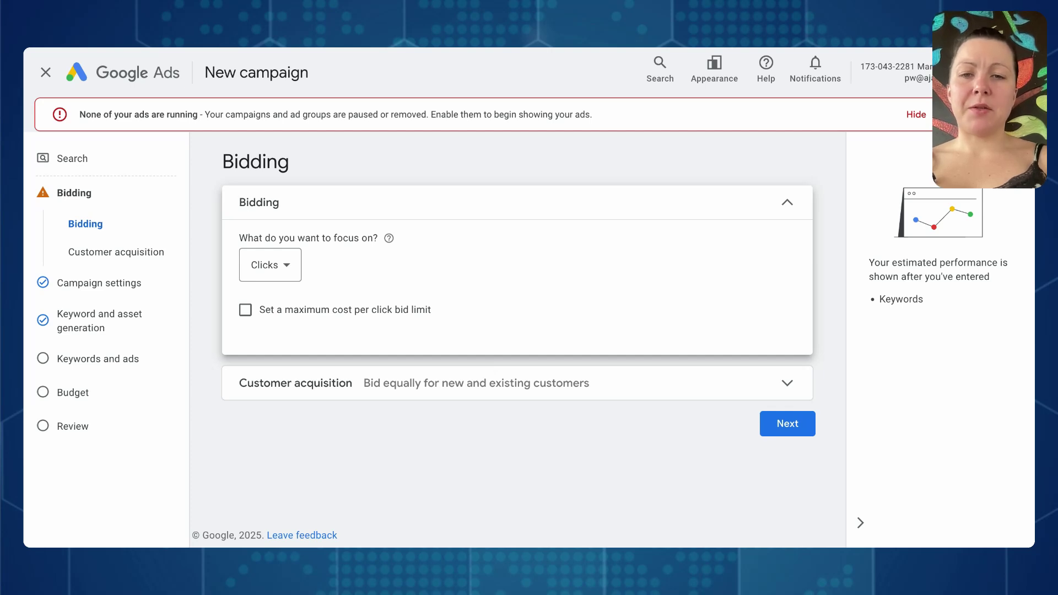
left_click(594, 387)
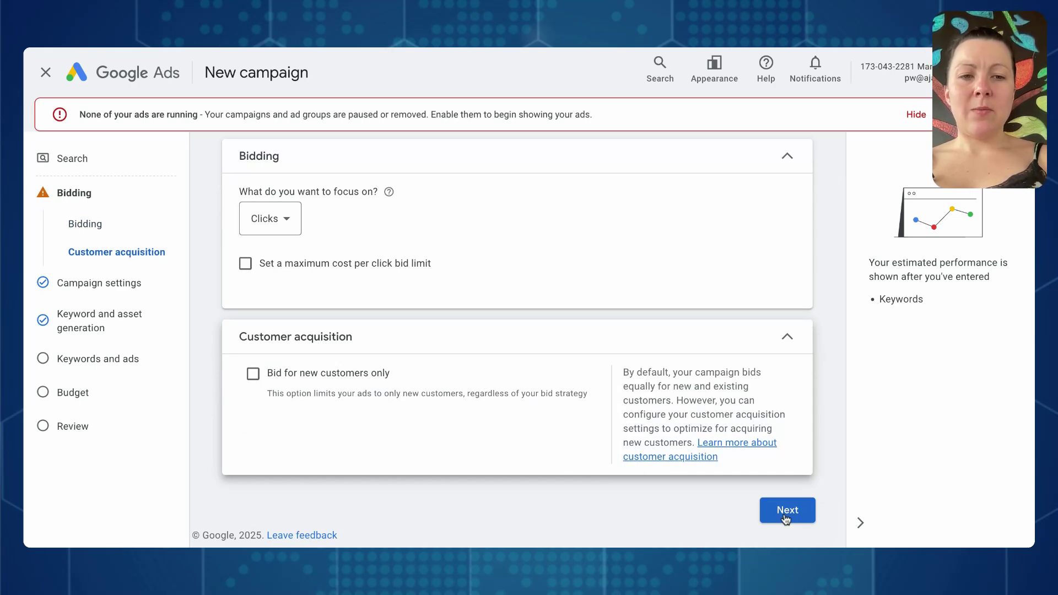
left_click(786, 517)
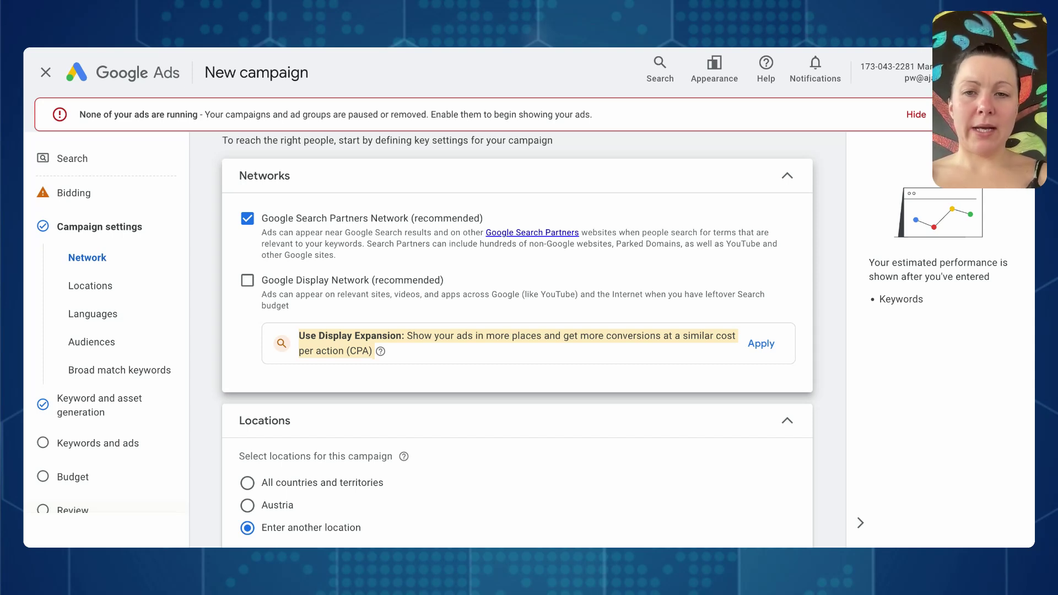
- Expand the campaign's location options, compare the two Include choices, and select Presence or interest
scroll(371, 387, "down", 3)
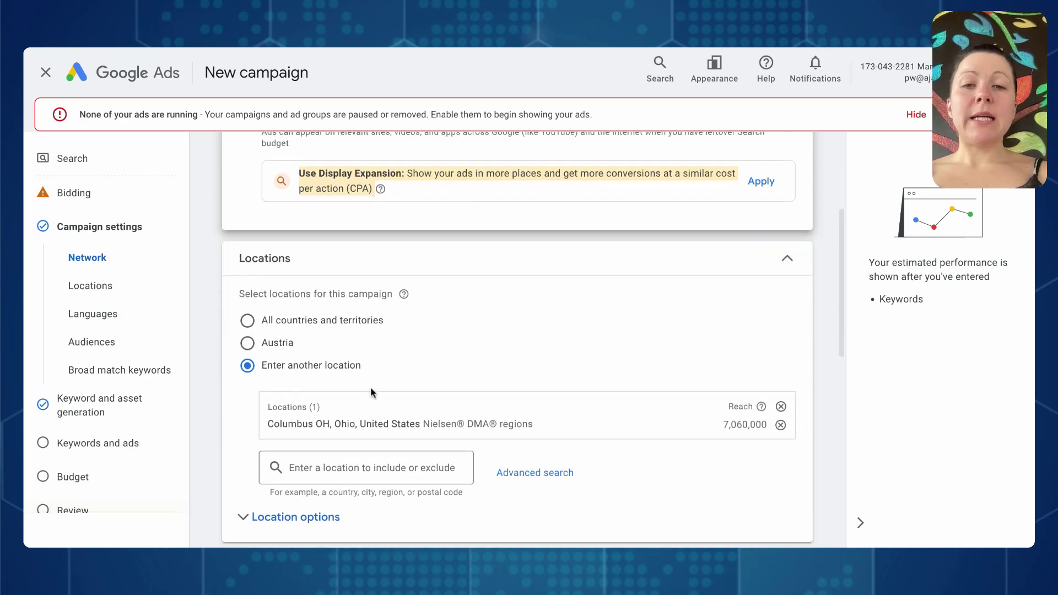
scroll(467, 430, "down", 2)
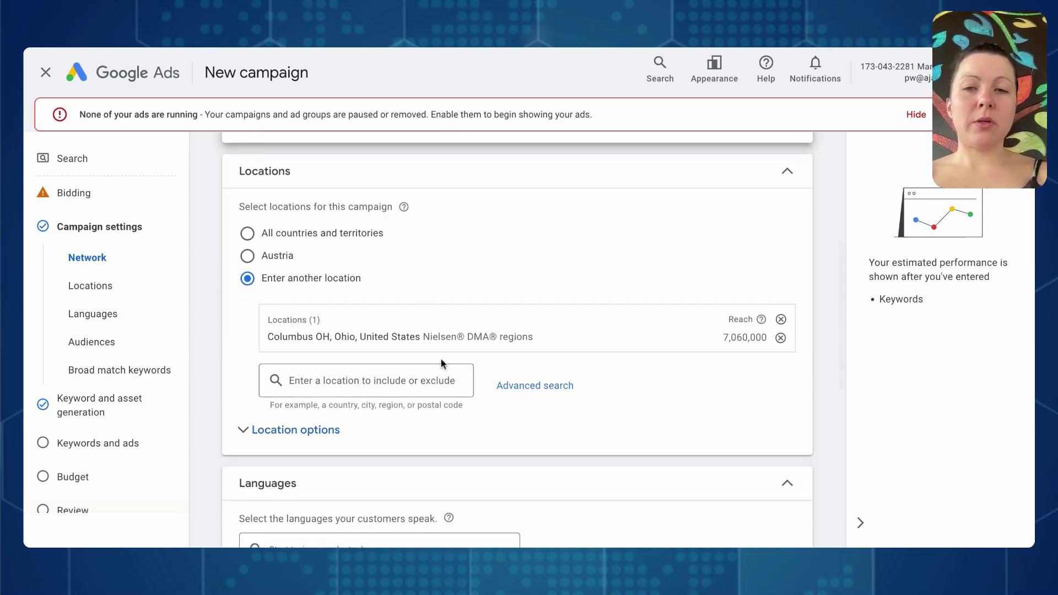
scroll(494, 404, "down", 2)
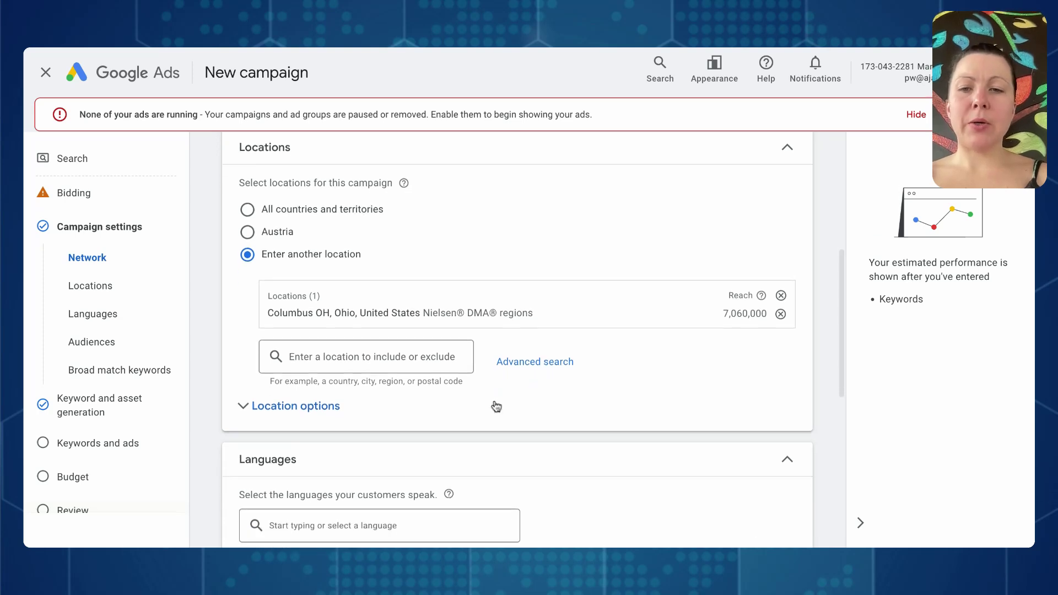
left_click(245, 353)
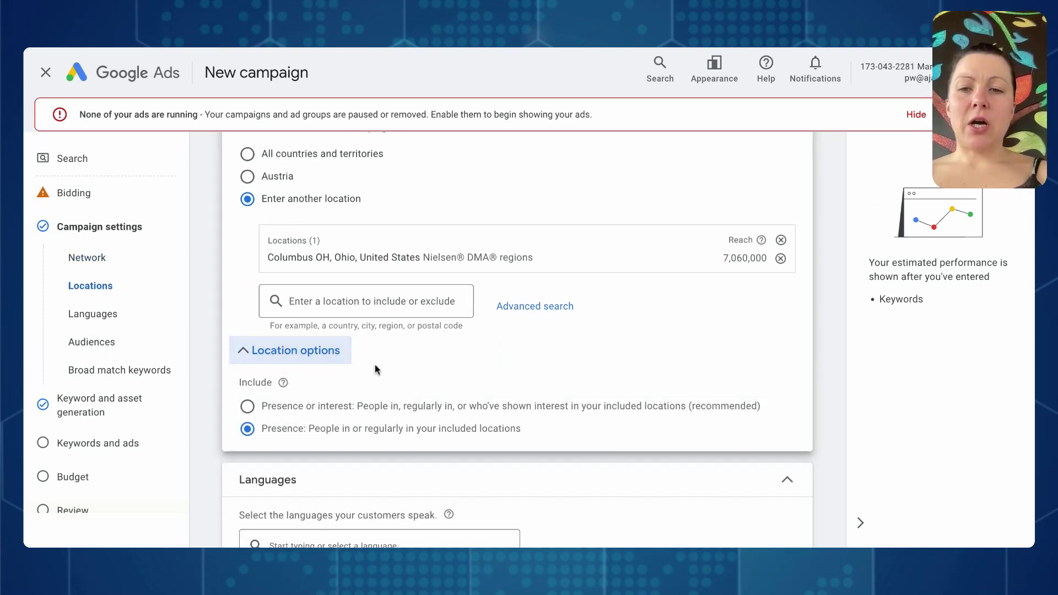
scroll(375, 365, "down", 2)
left_click_drag(521, 367, 265, 362)
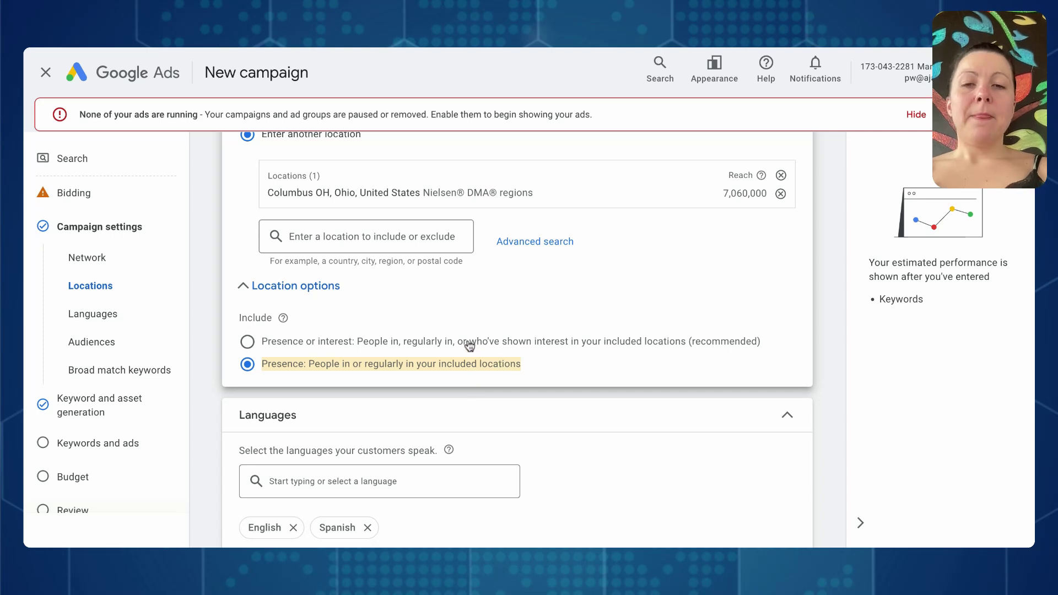
left_click_drag(470, 347, 765, 353)
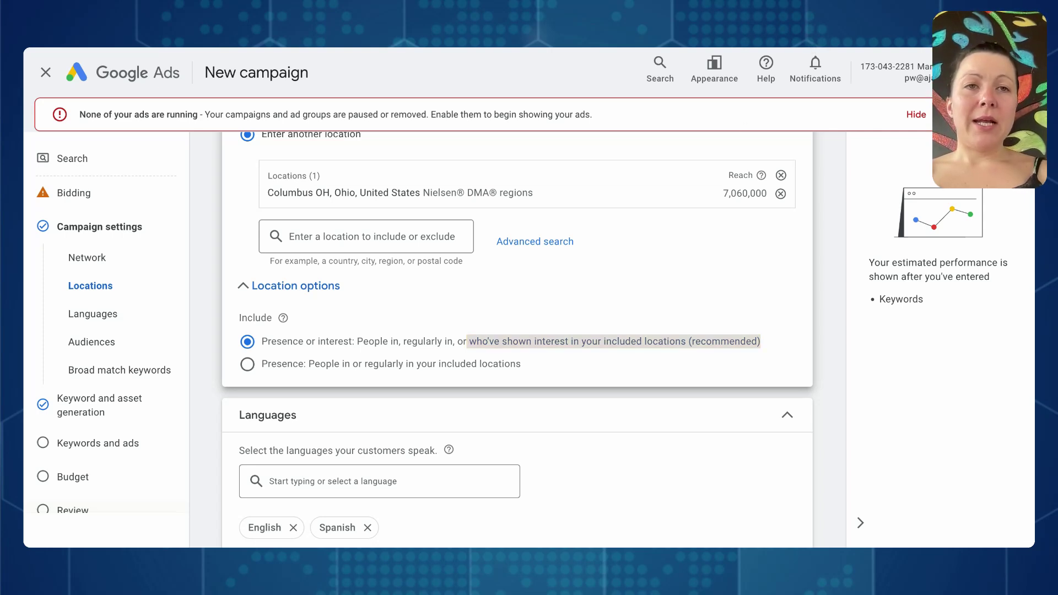
- Review the campaign's language choices, keeping English and Spanish selected
scroll(550, 413, "down", 2)
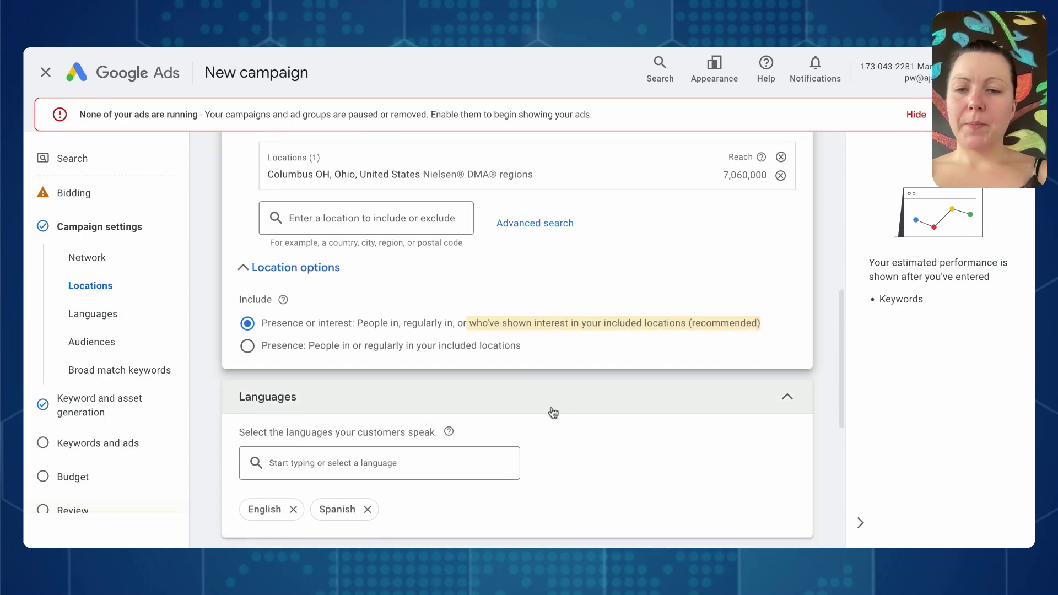
scroll(553, 413, "down", 2)
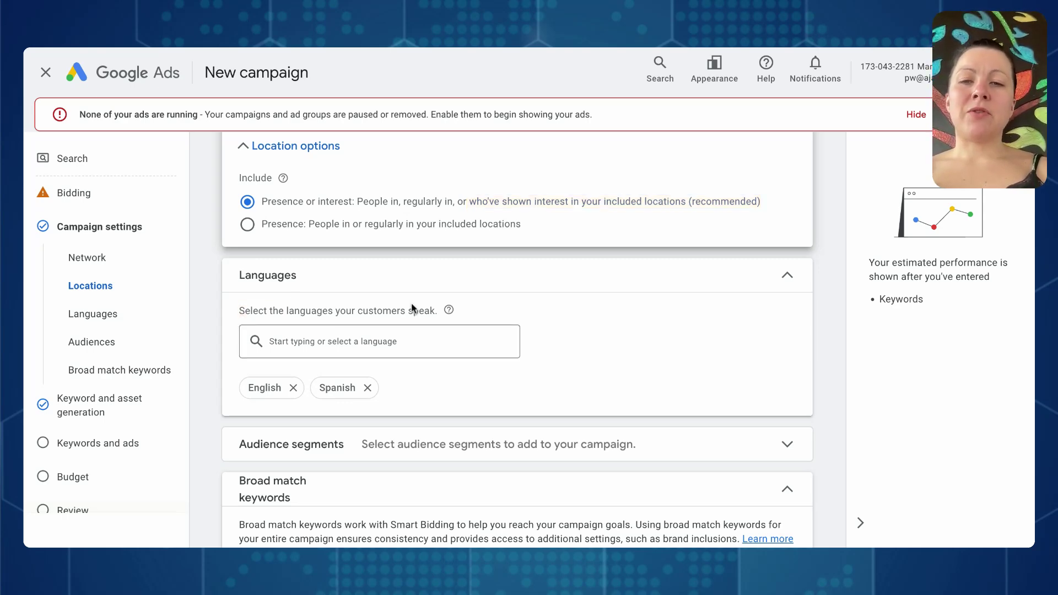
left_click(435, 310)
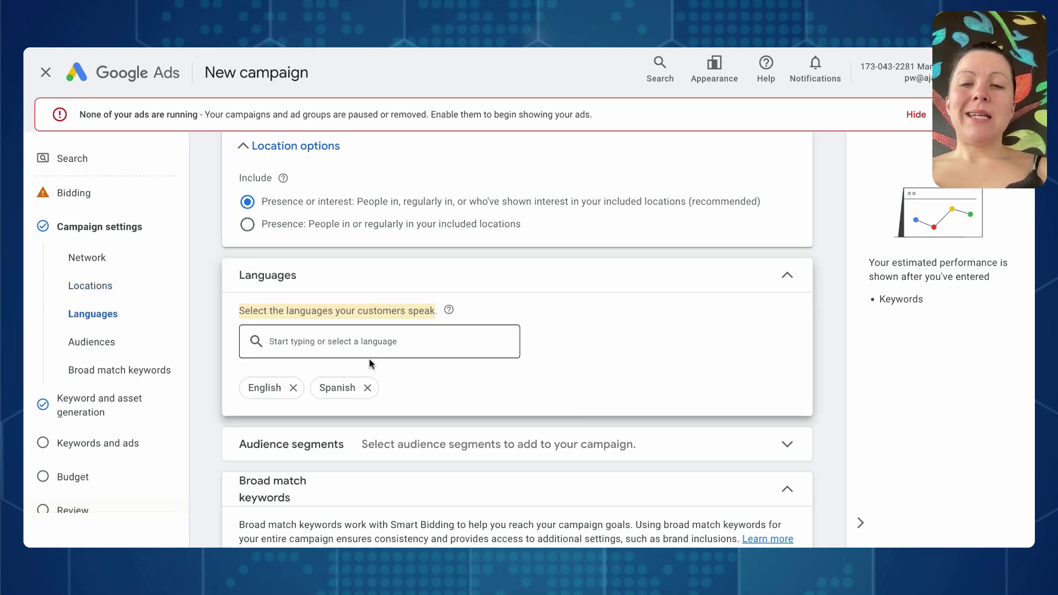
left_click(381, 342)
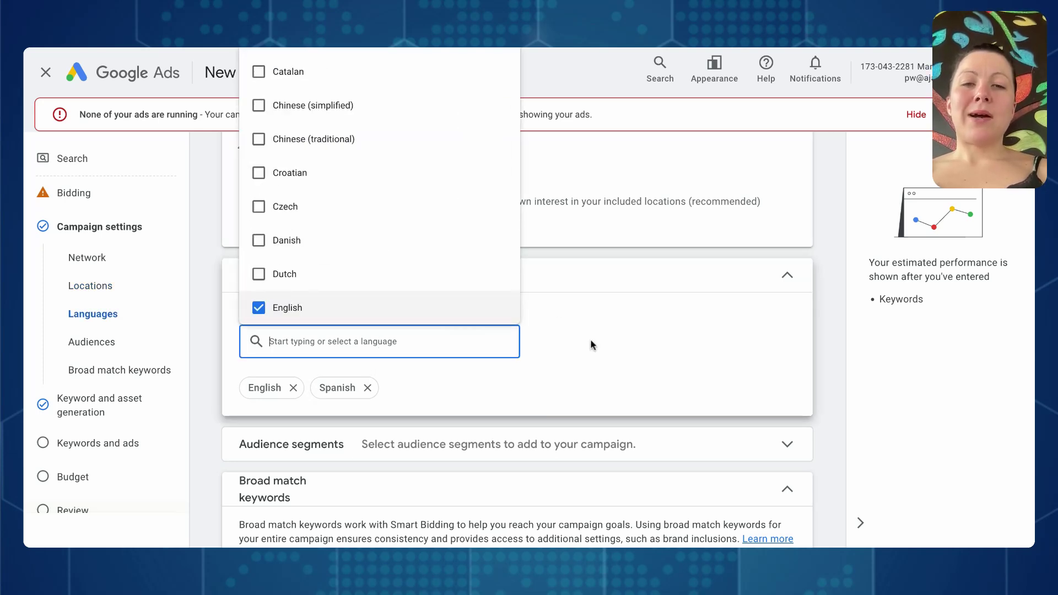
left_click(551, 302)
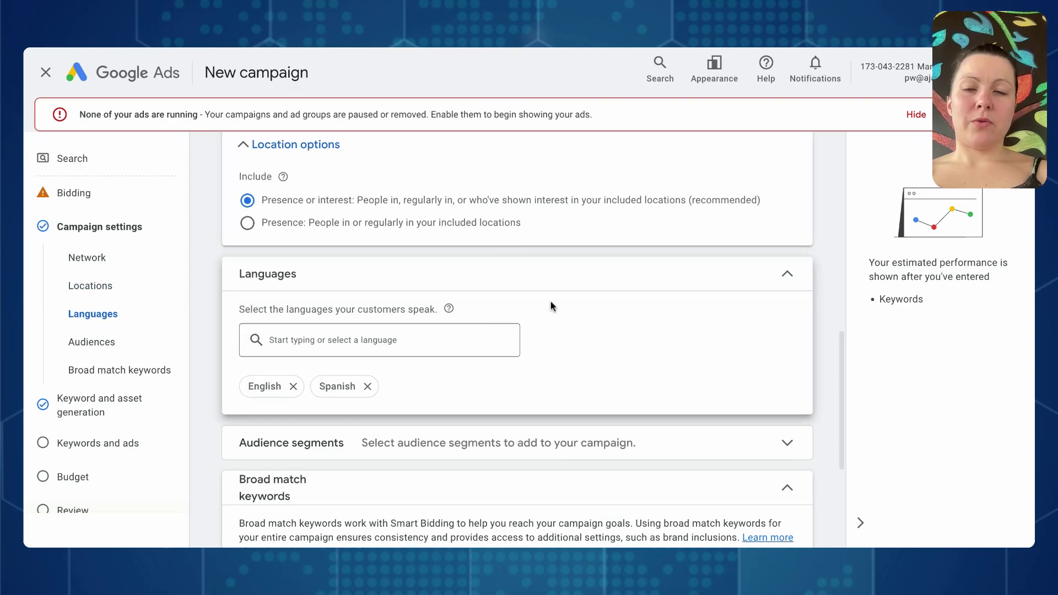
- Expand the additional campaign settings, keep ad rotation on Do not optimize: Rotate ads indefinitely, and continue to keyword and asset generation
scroll(551, 305, "down", 2)
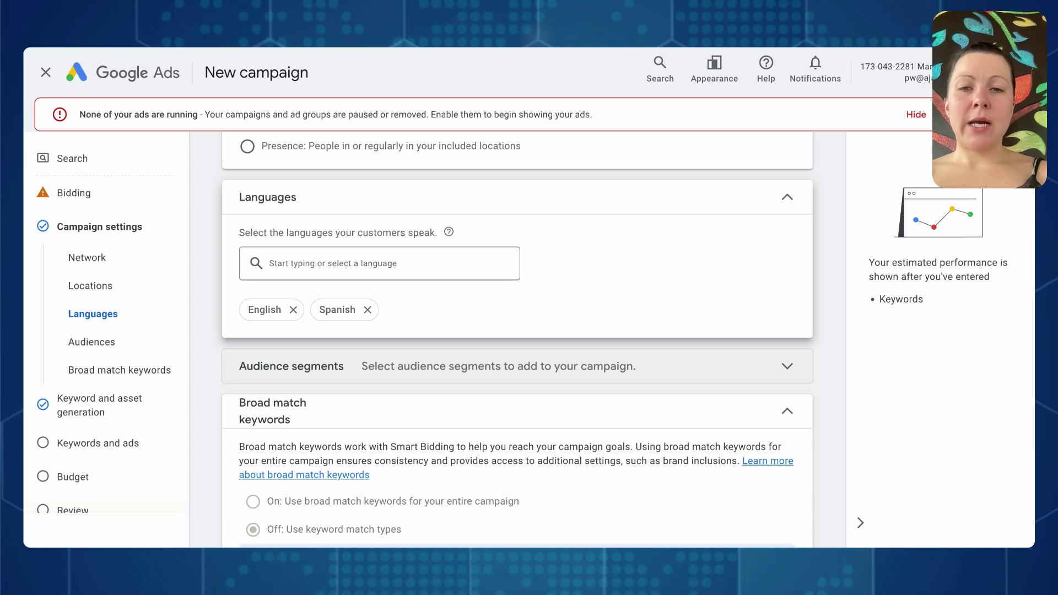
scroll(339, 448, "down", 3)
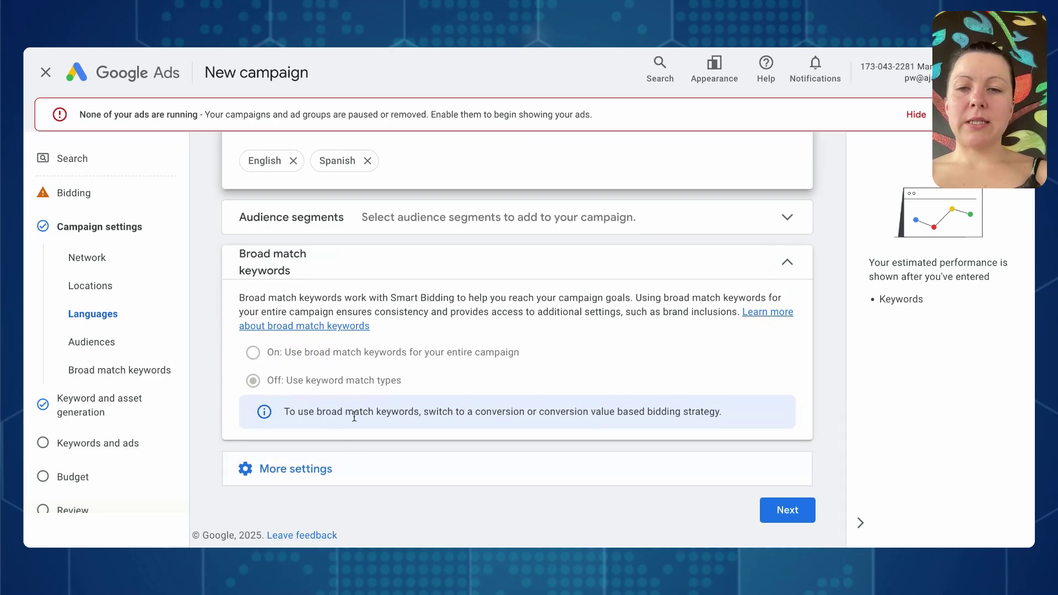
left_click(348, 473)
scroll(507, 390, "down", 3)
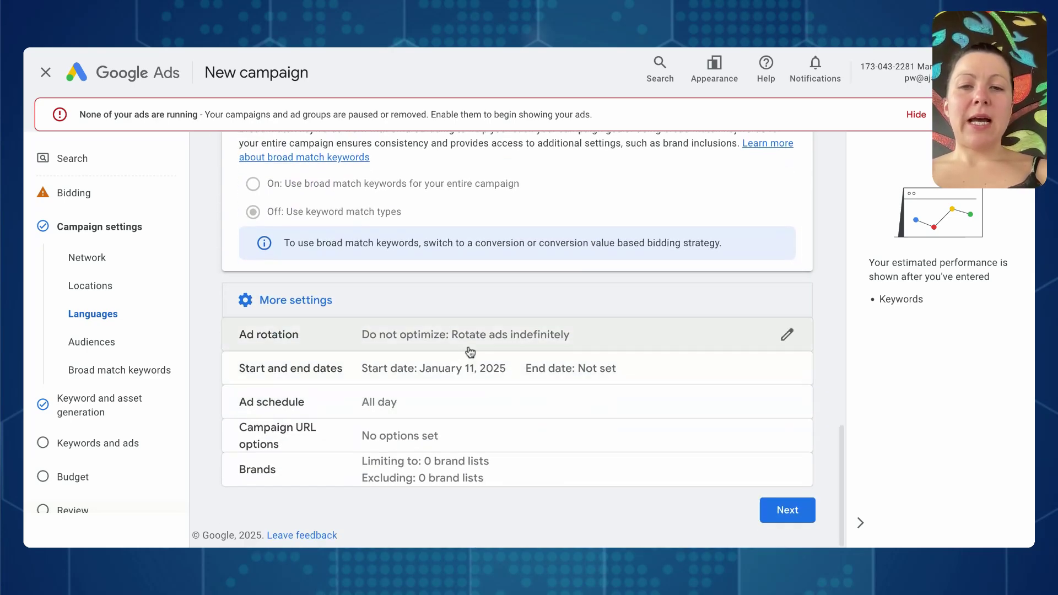
left_click(470, 344)
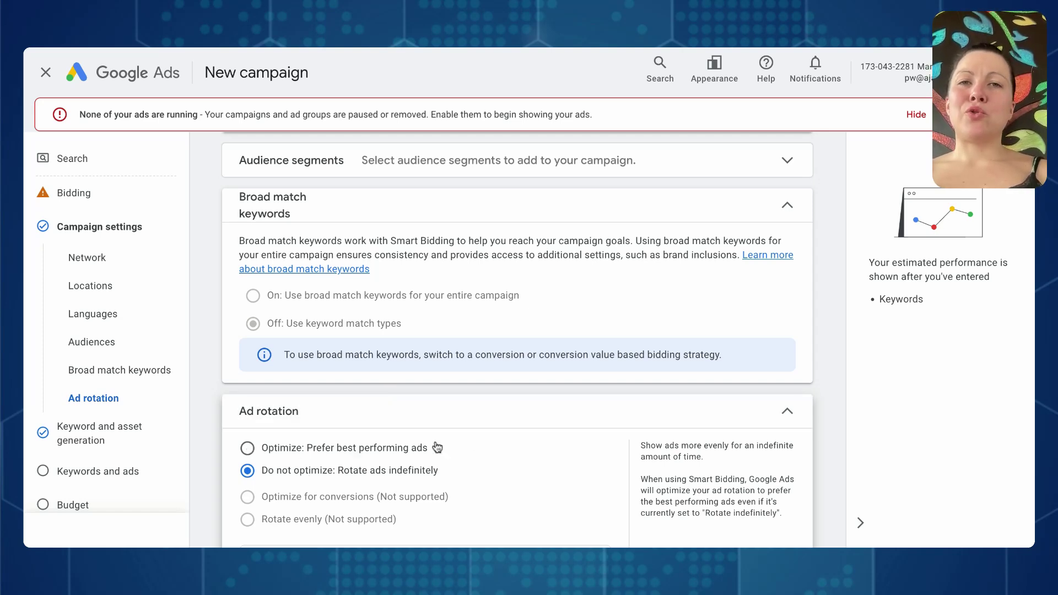
scroll(541, 432, "down", 3)
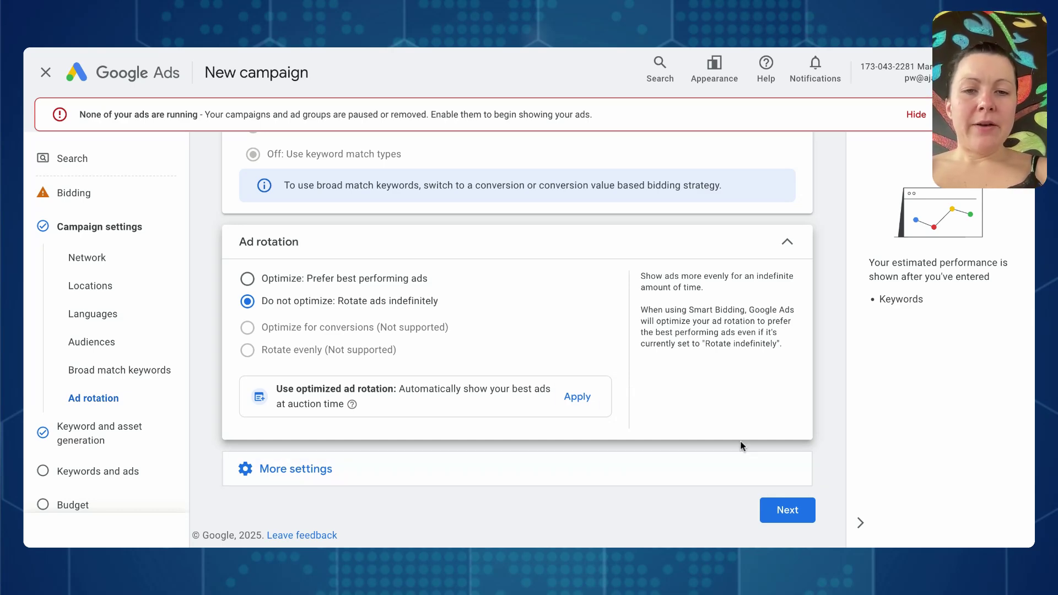
left_click(786, 510)
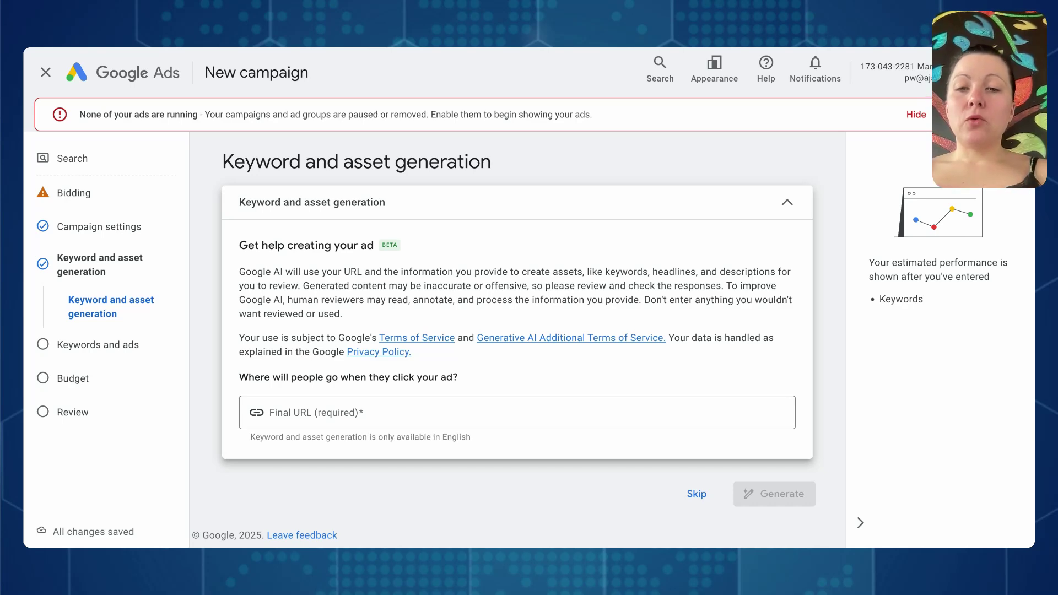
- Leave the final URL blank and skip the AI keyword and asset generation
left_click(391, 410)
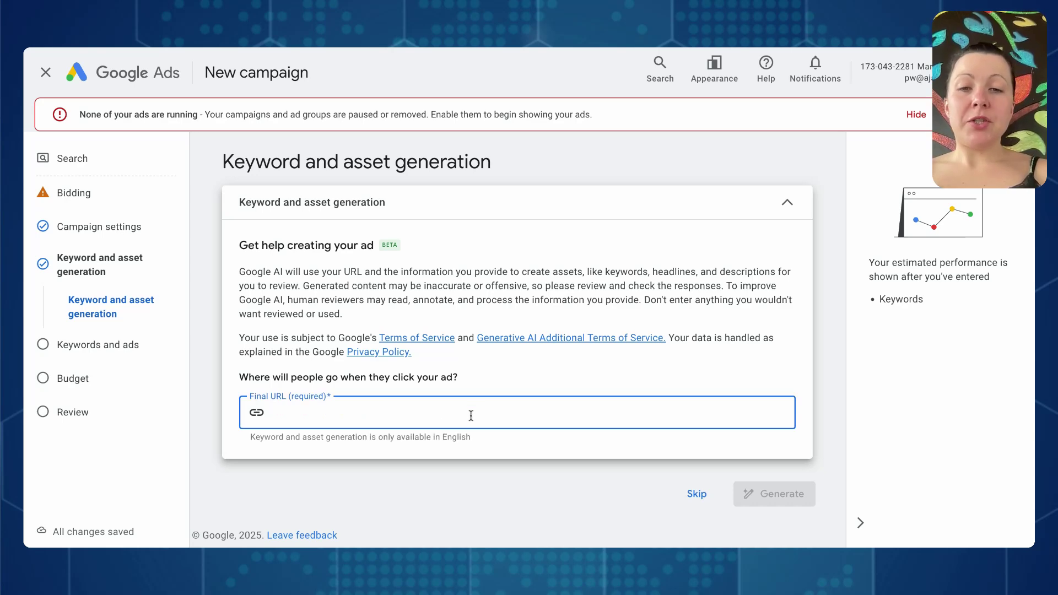
left_click(478, 444)
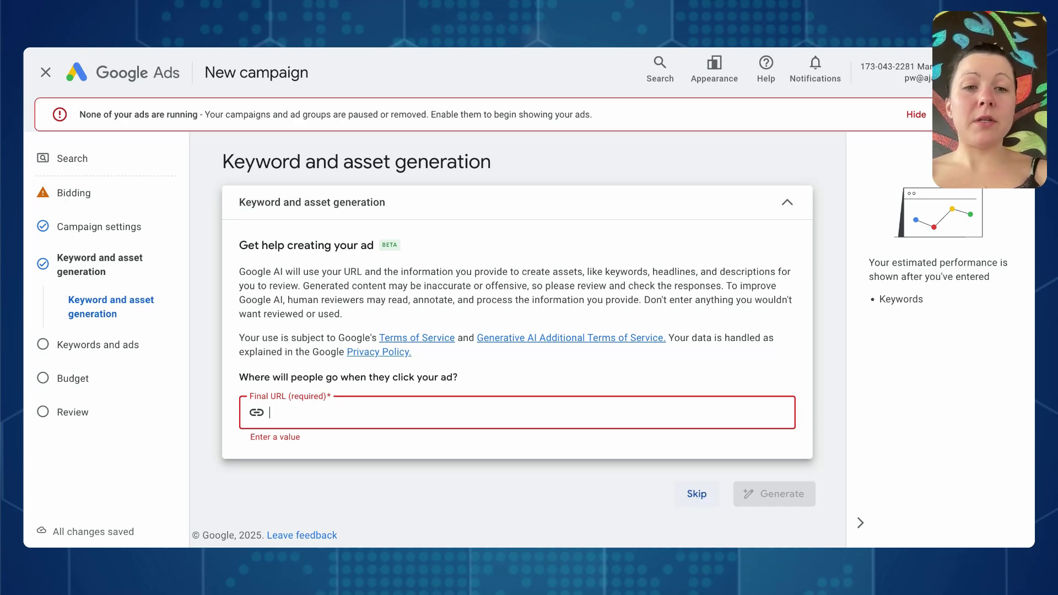
left_click(697, 494)
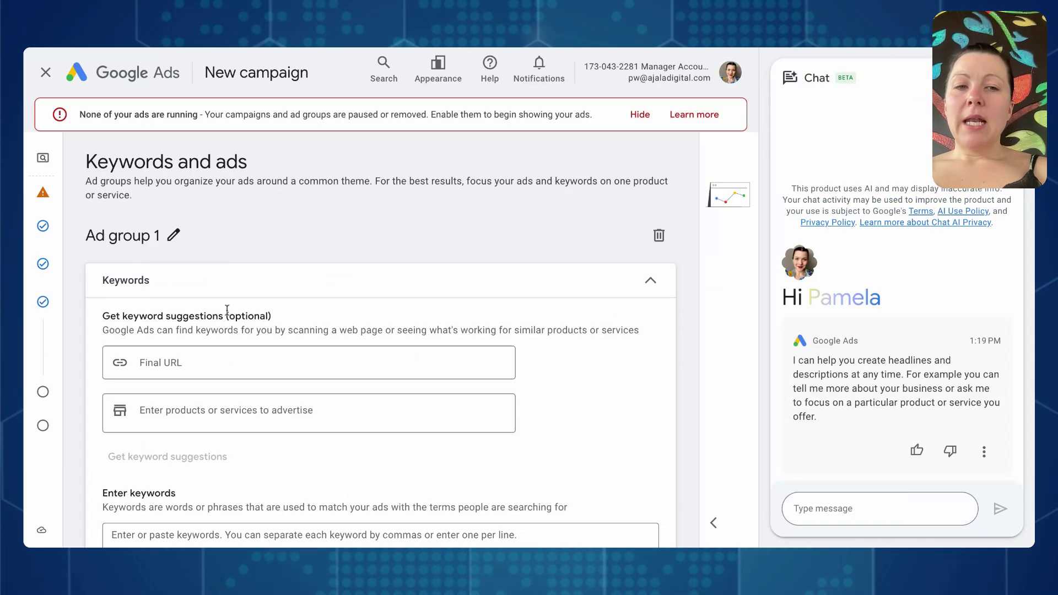
- Rename the first ad group Dentistry For Kids
left_click(175, 235)
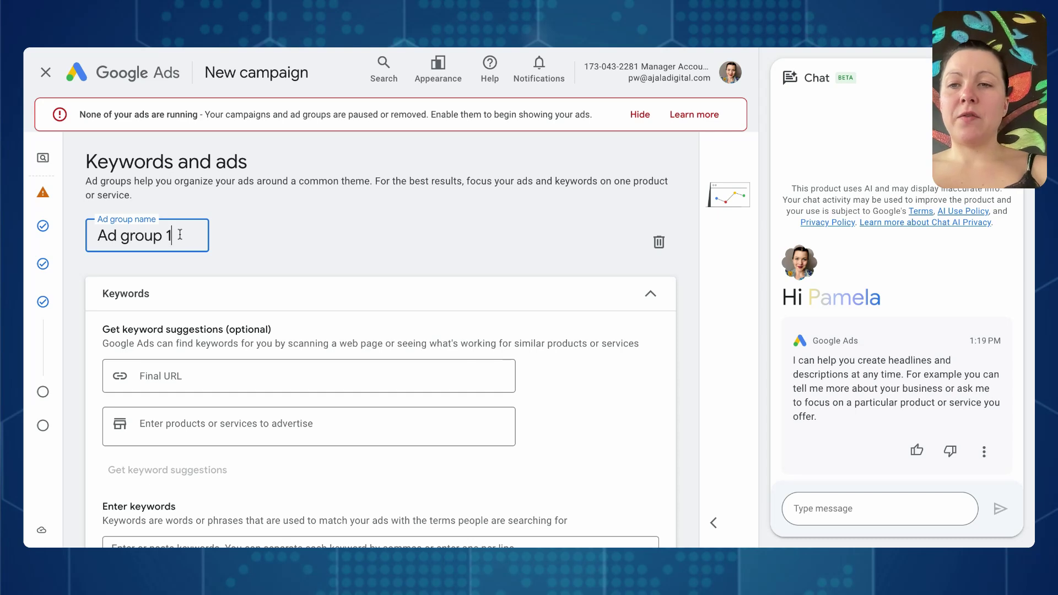
left_click_drag(187, 238, 75, 235)
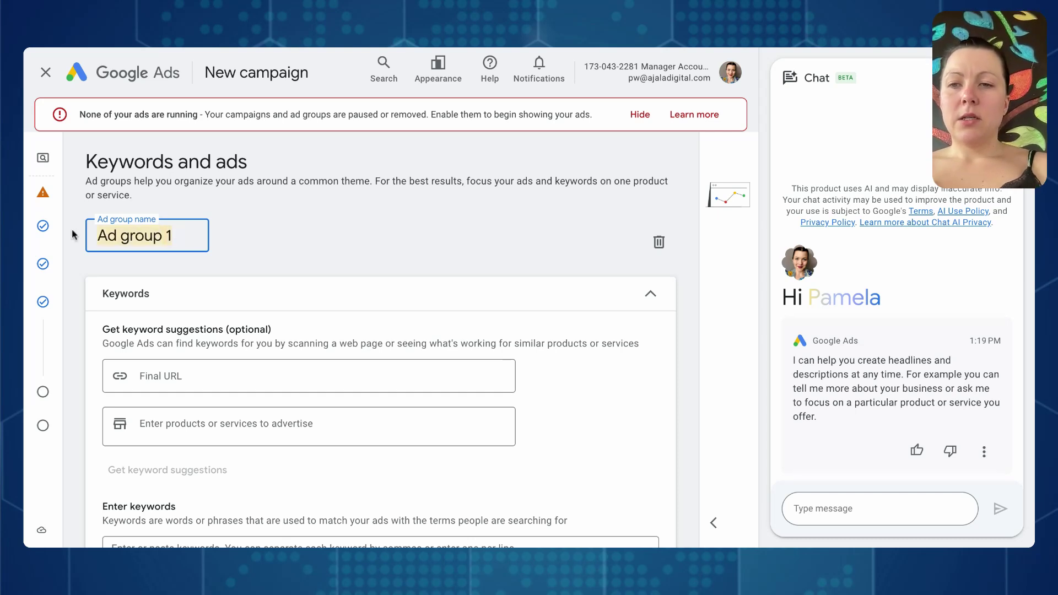
type("Dentistry")
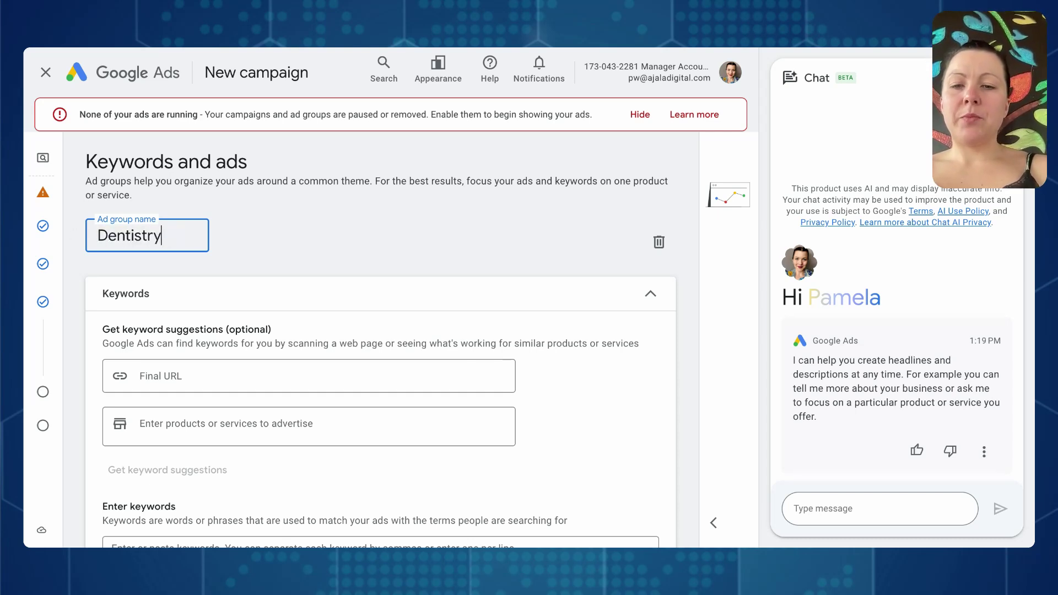
type(" For Kids")
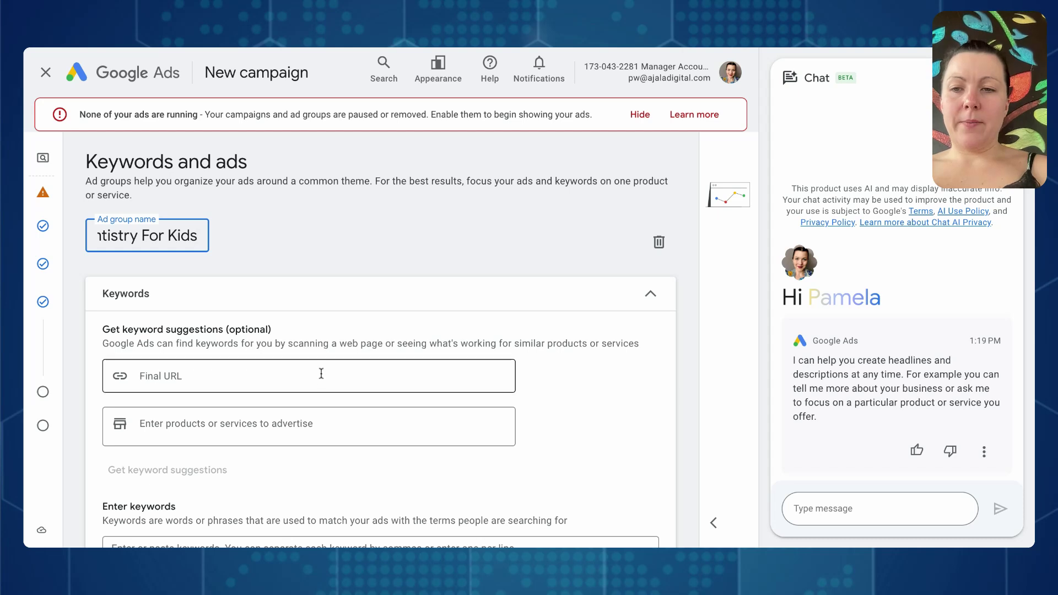
left_click(298, 374)
- Try to get keyword suggestions for the service dentistry for kids, leaving the final URL empty
scroll(295, 371, "down", 3)
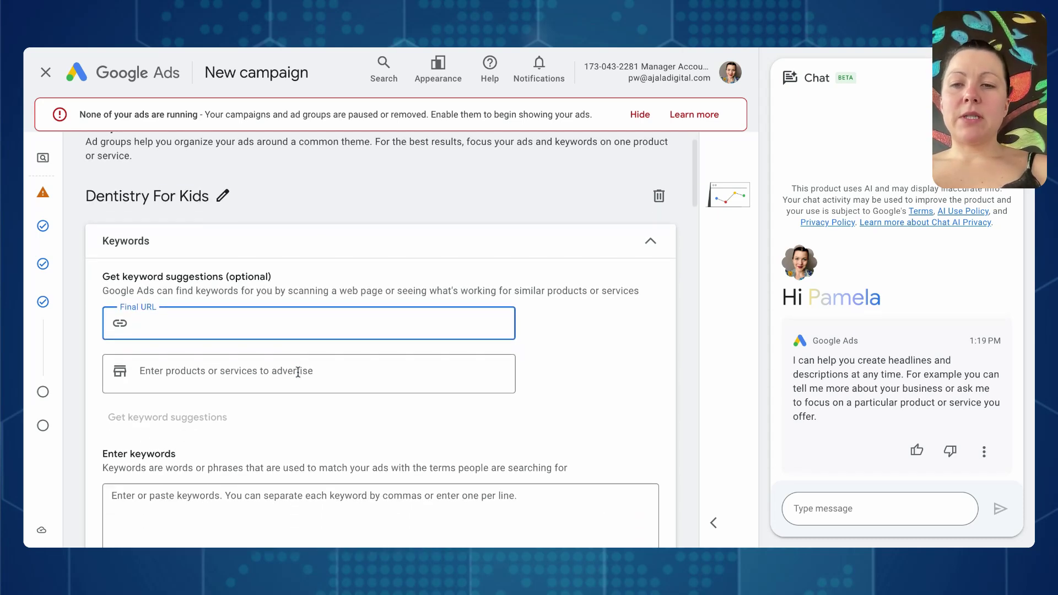
scroll(263, 376, "down", 1)
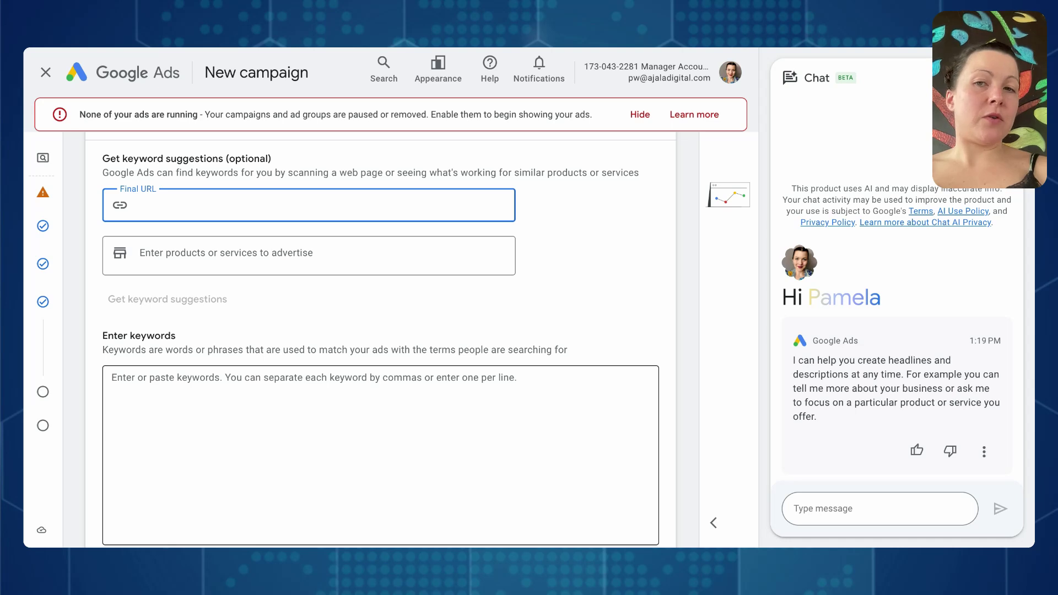
left_click(274, 262)
type("dentist")
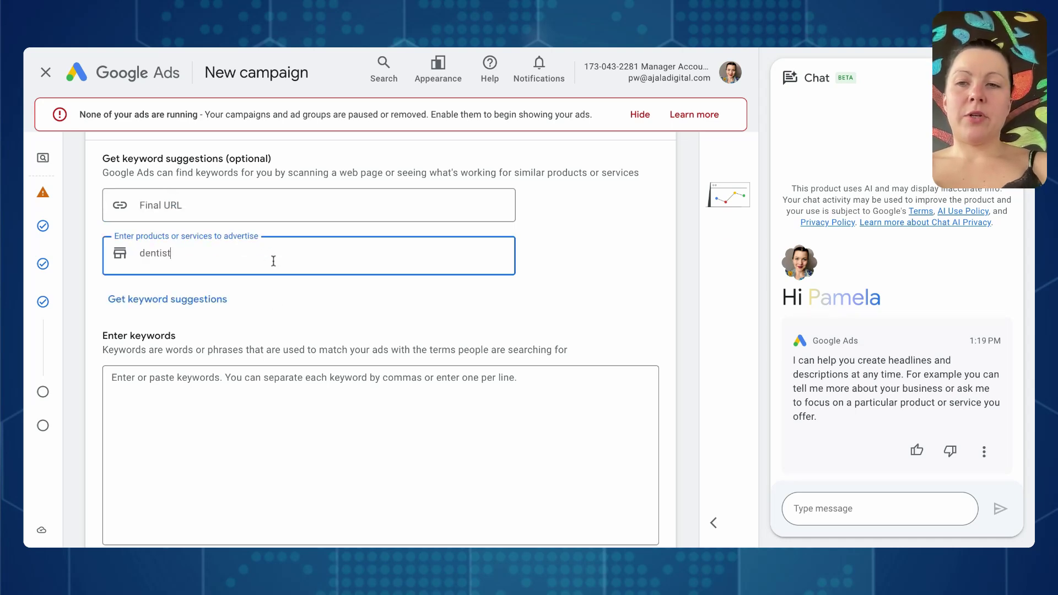
type("ry for kid")
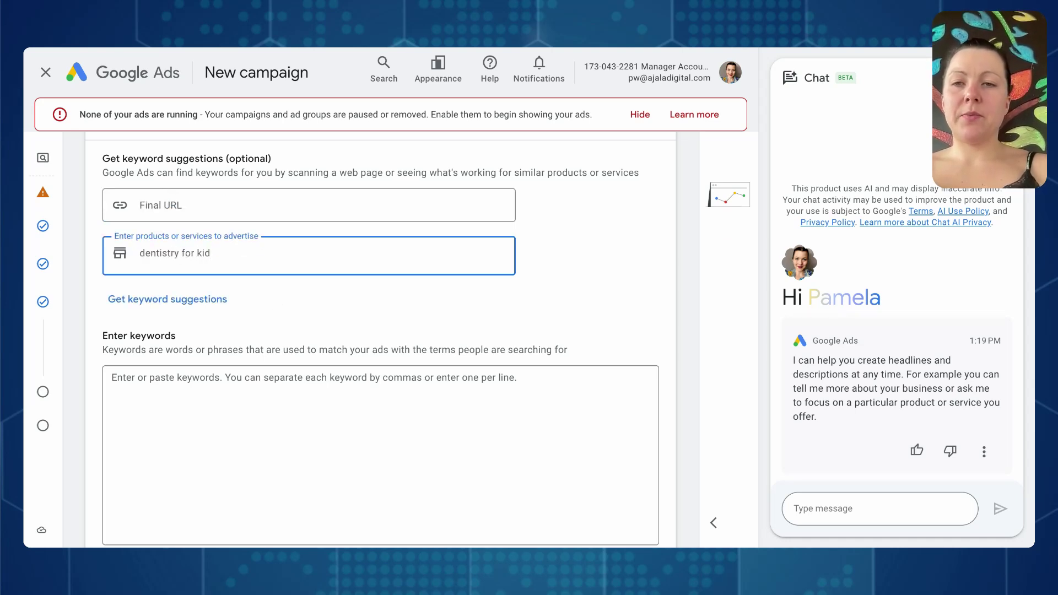
type("s")
key("Return")
left_click(194, 300)
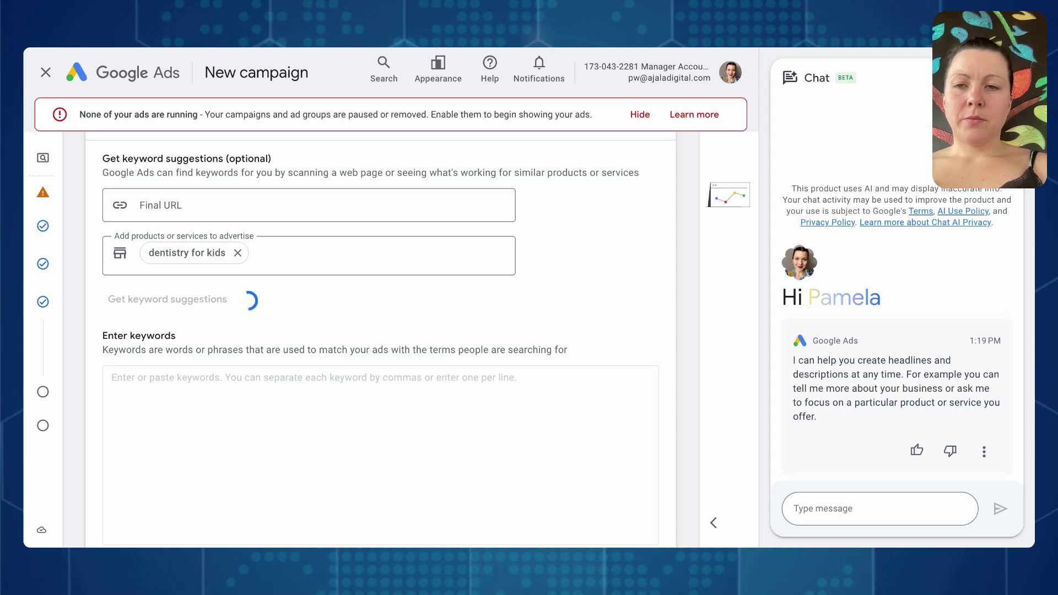
left_click(255, 203)
left_click(238, 266)
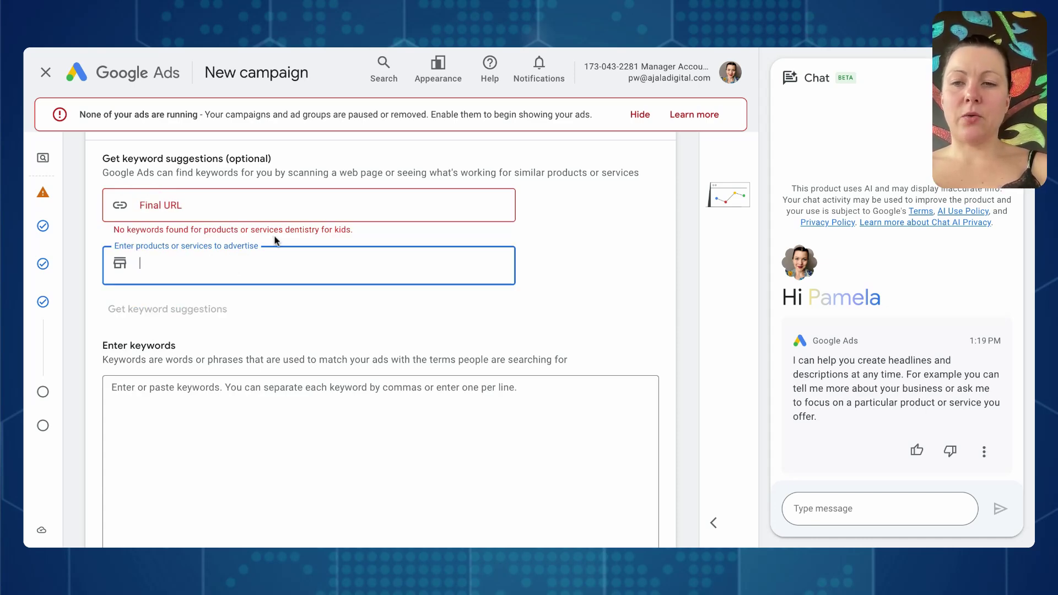
scroll(275, 241, "down", 2)
left_click(241, 278)
type("tre")
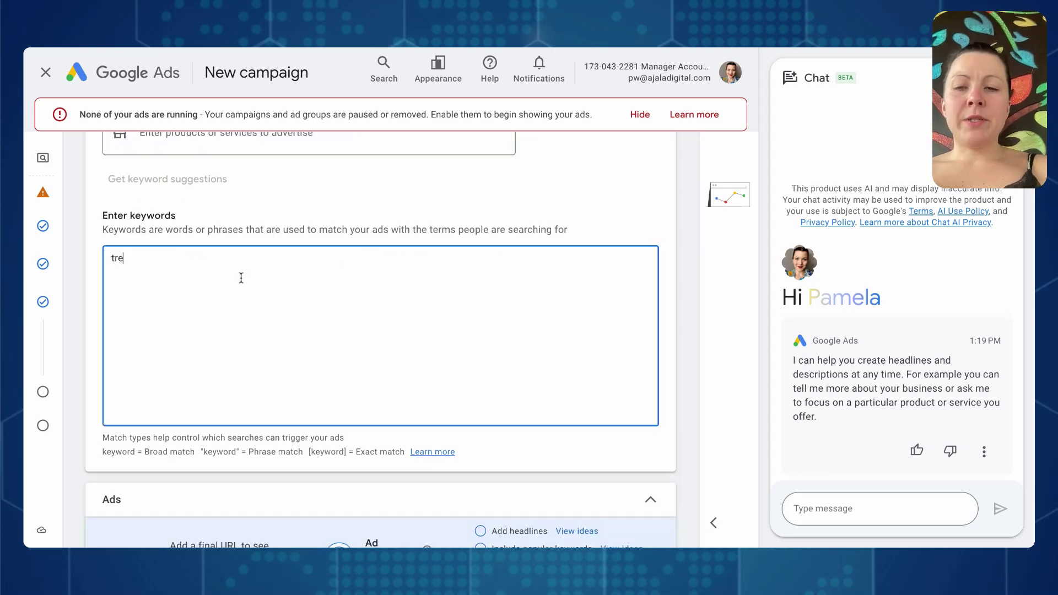
type("nds.google.co")
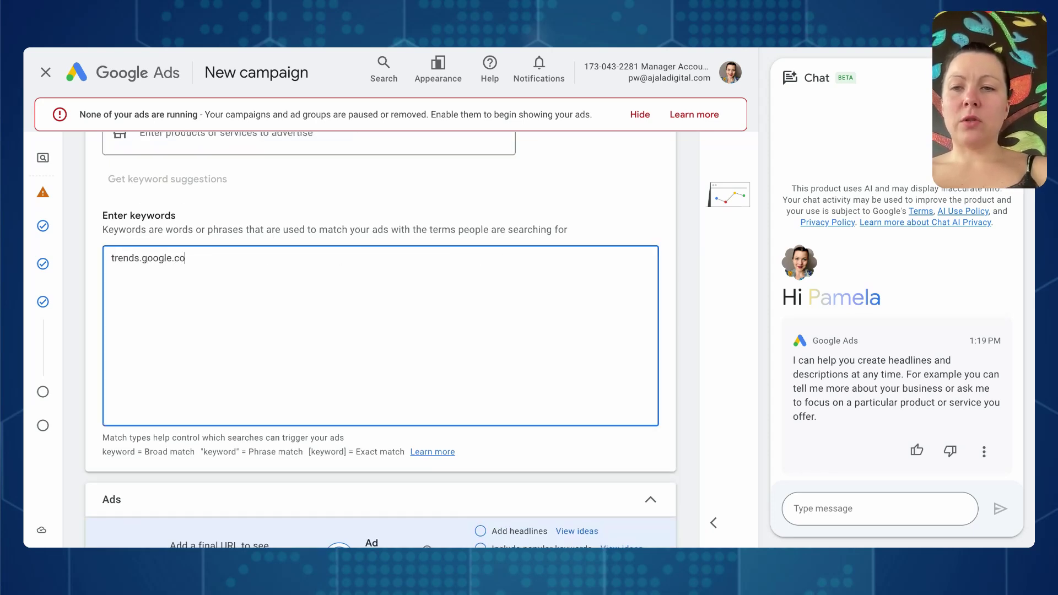
type("m")
triple_click(181, 260)
type("ans")
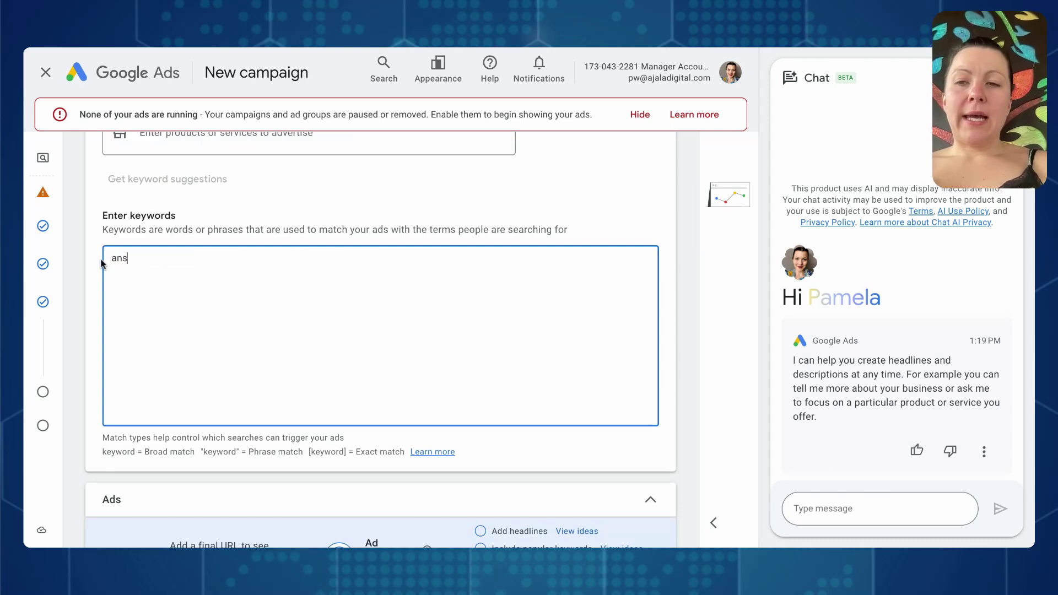
type("werthepublic.com")
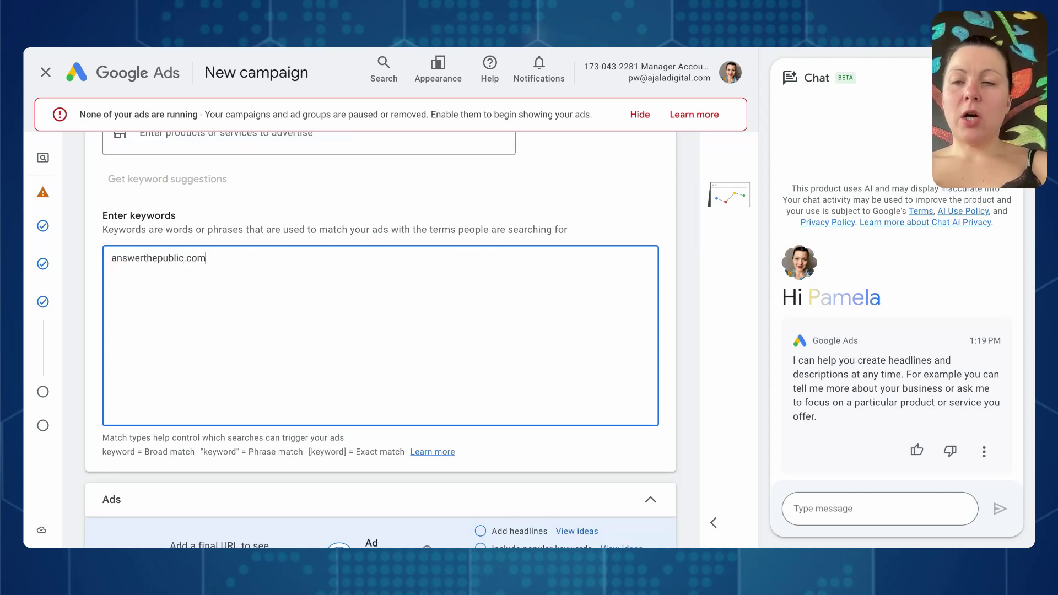
triple_click(178, 261)
key("BackSpace")
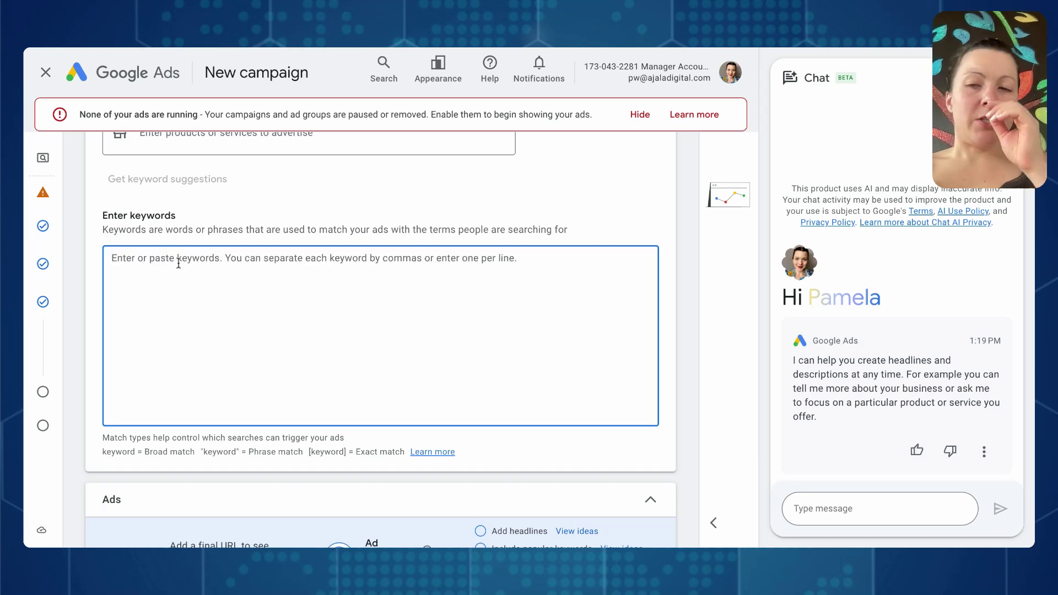
- Enter the ad group keywords dentistry for kids near me and best dentistry near me on separate lines
type("den")
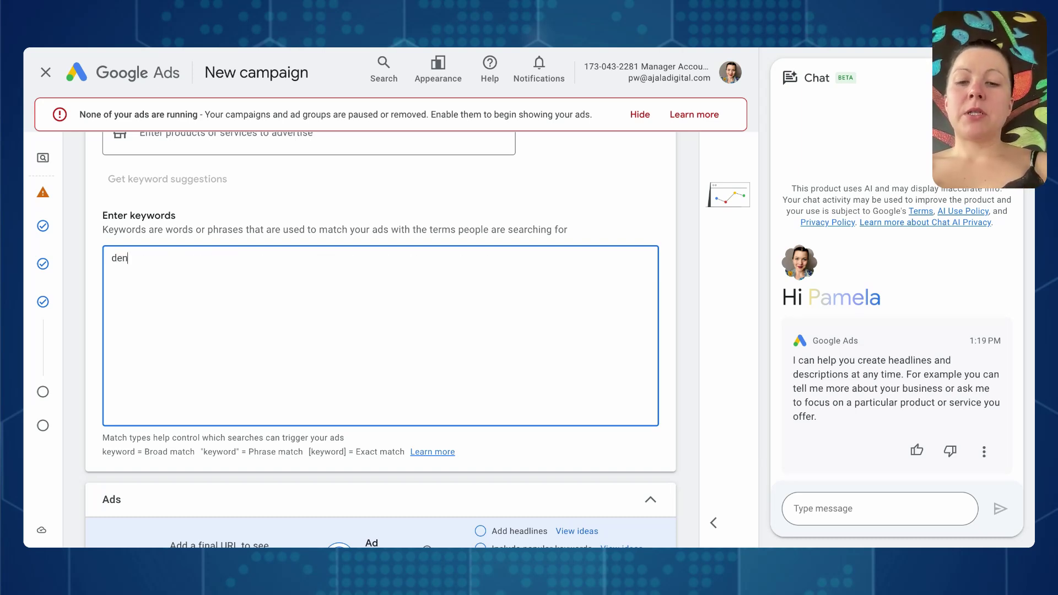
type("tistry fo")
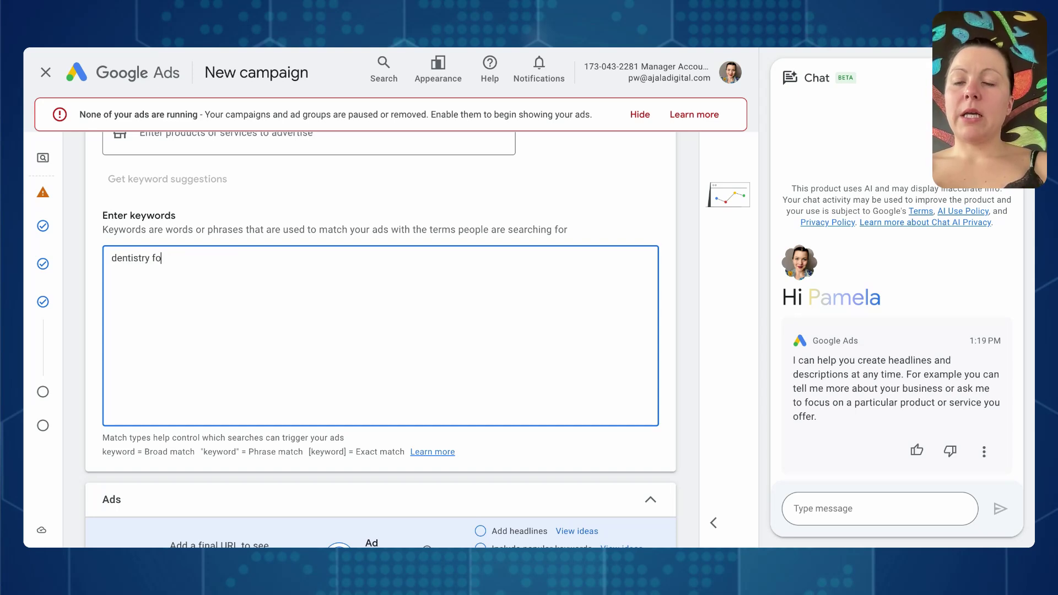
type("r kids n")
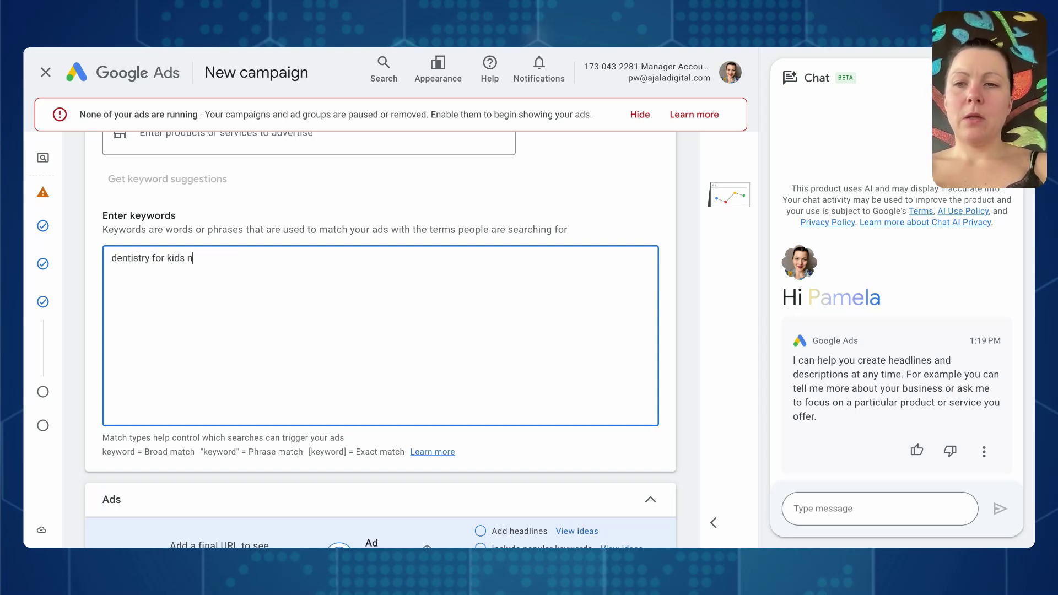
type("ear me")
key("Return")
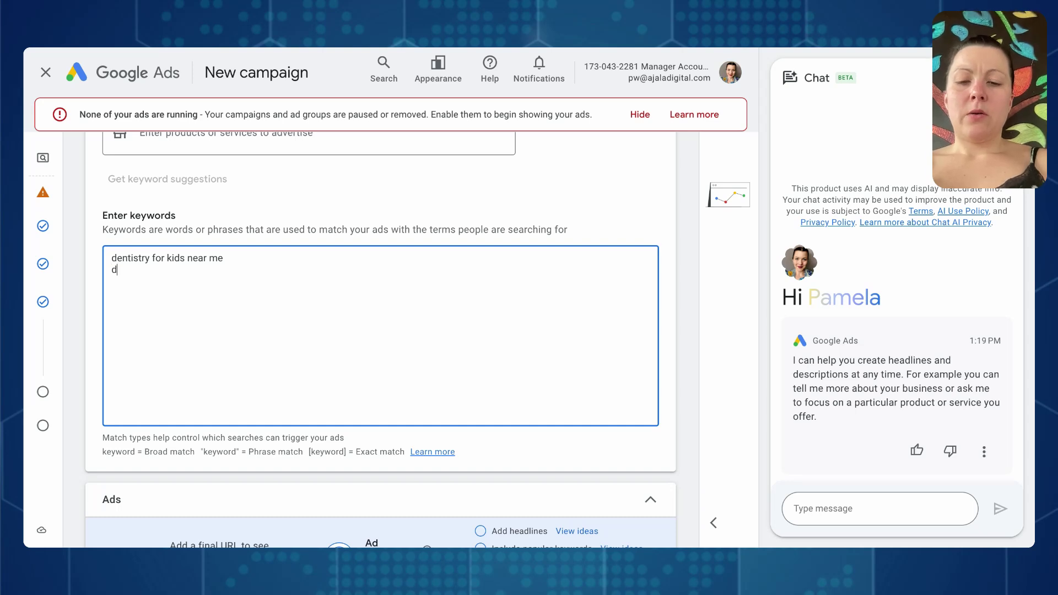
type("d")
key("BackSpace")
type("best denti")
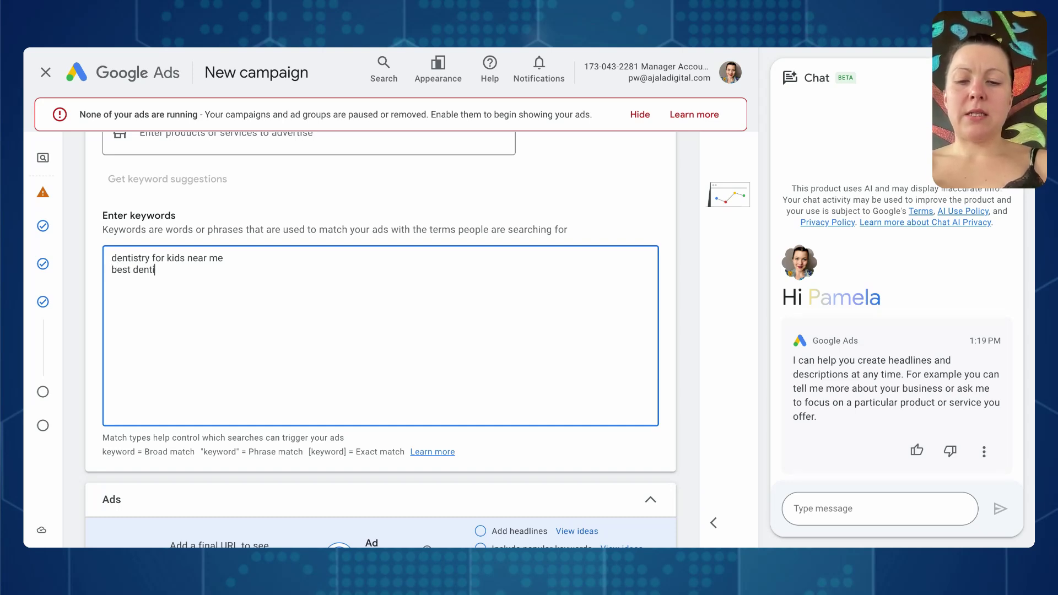
type("stry near me ")
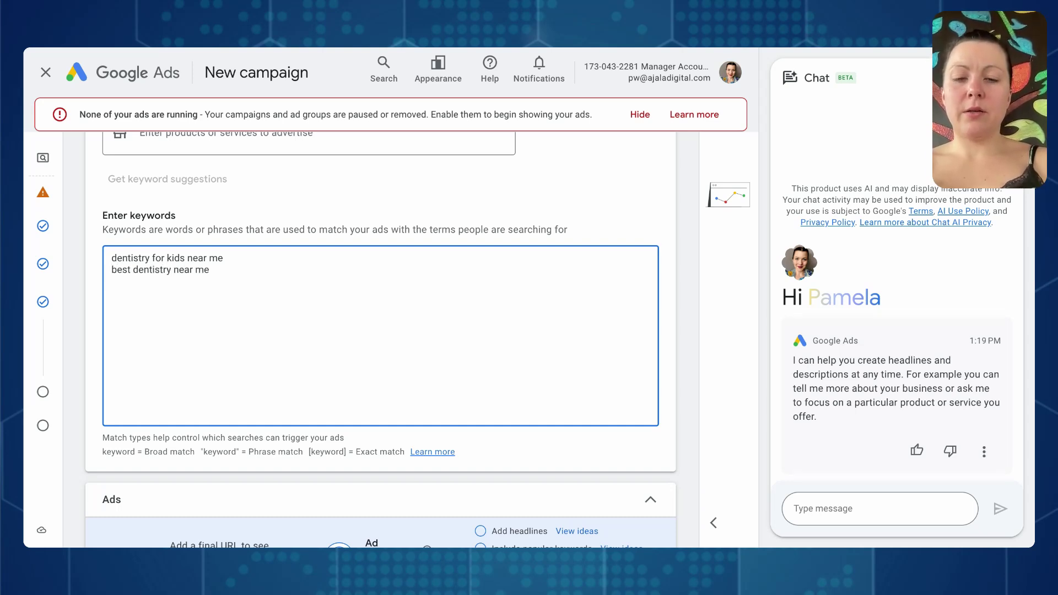
- Add the keywords pain-free dentistry for kids and emergency dentistry for kids on separate lines of the ad group's keyword list
type("pain-free f")
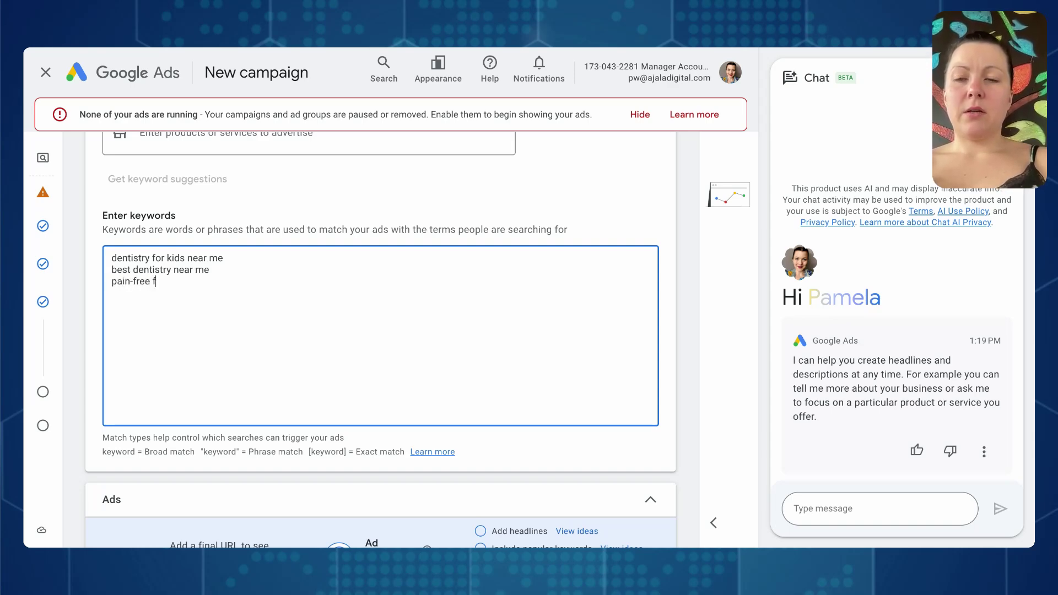
key("BackSpace")
type("dentistry fo")
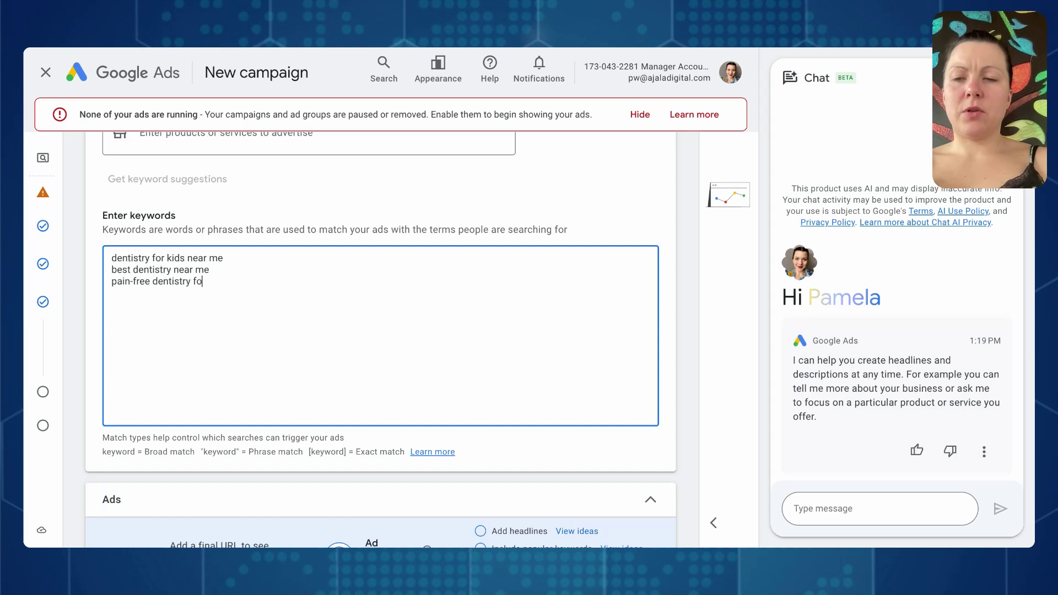
type("r kids")
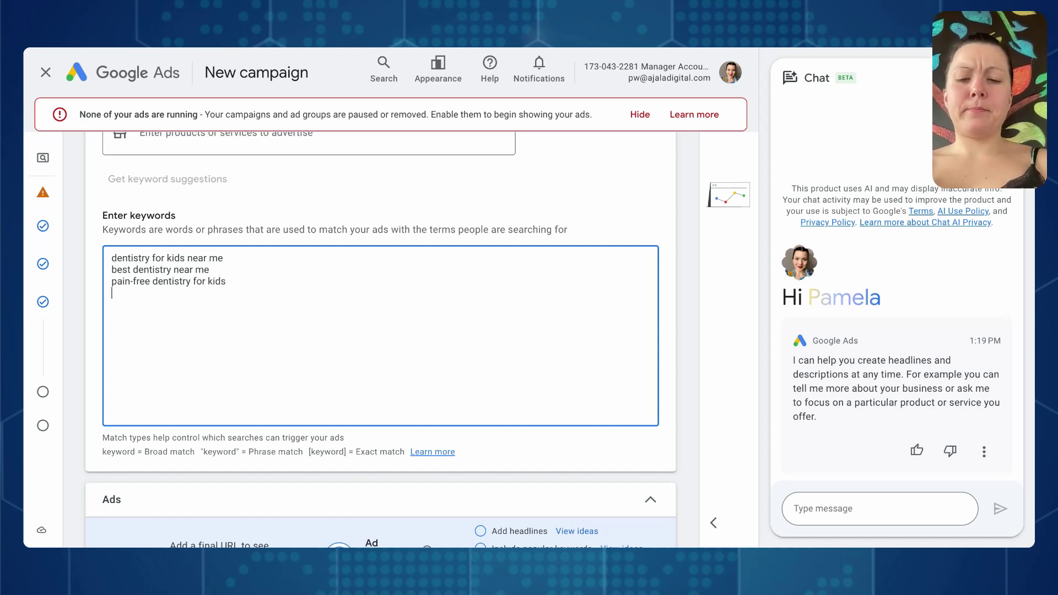
key("Return")
type("em")
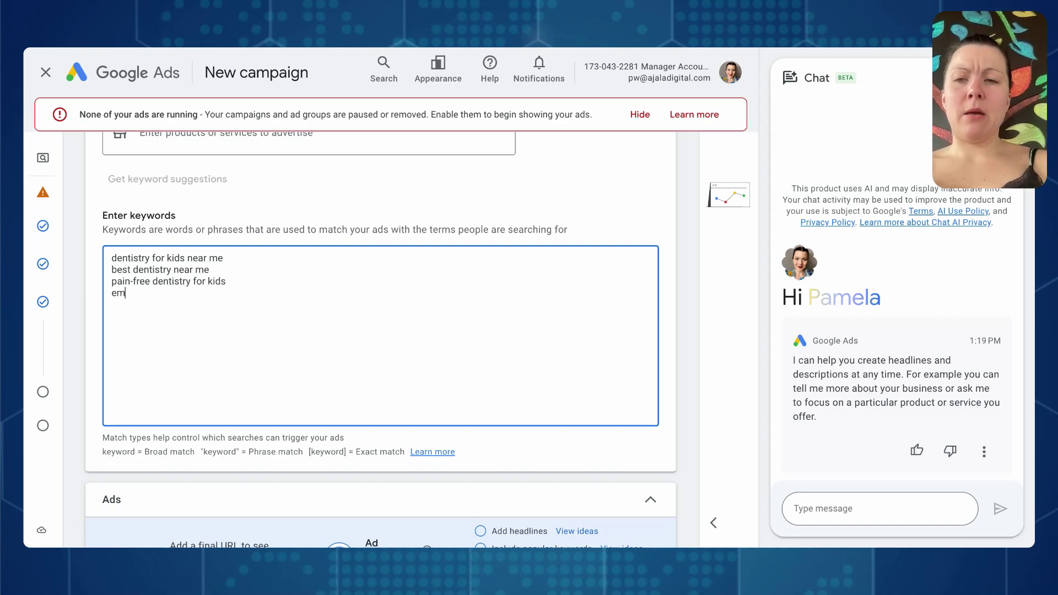
type("ergency denti")
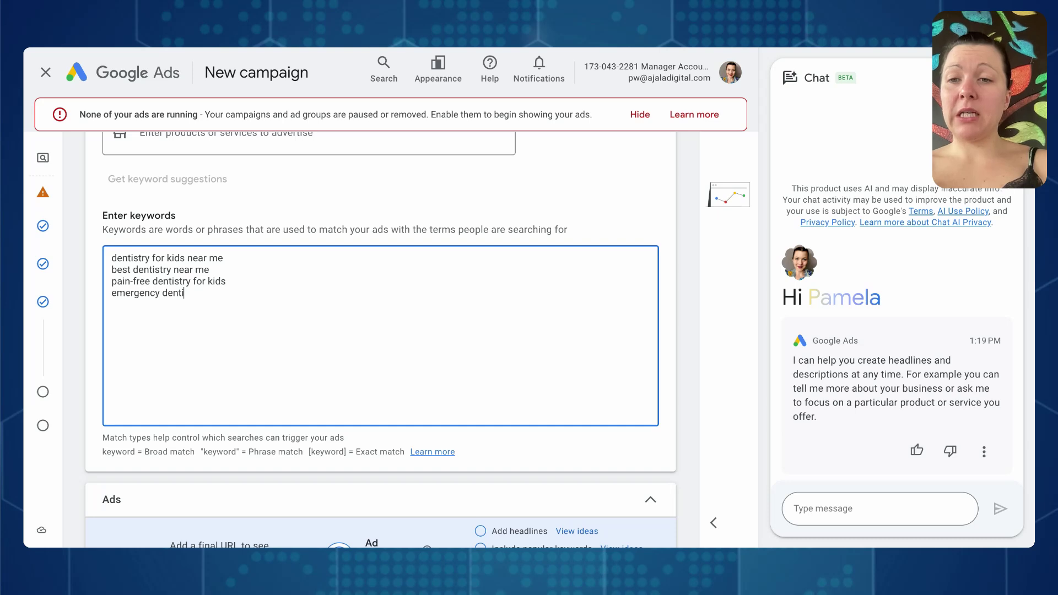
type("stry for kids")
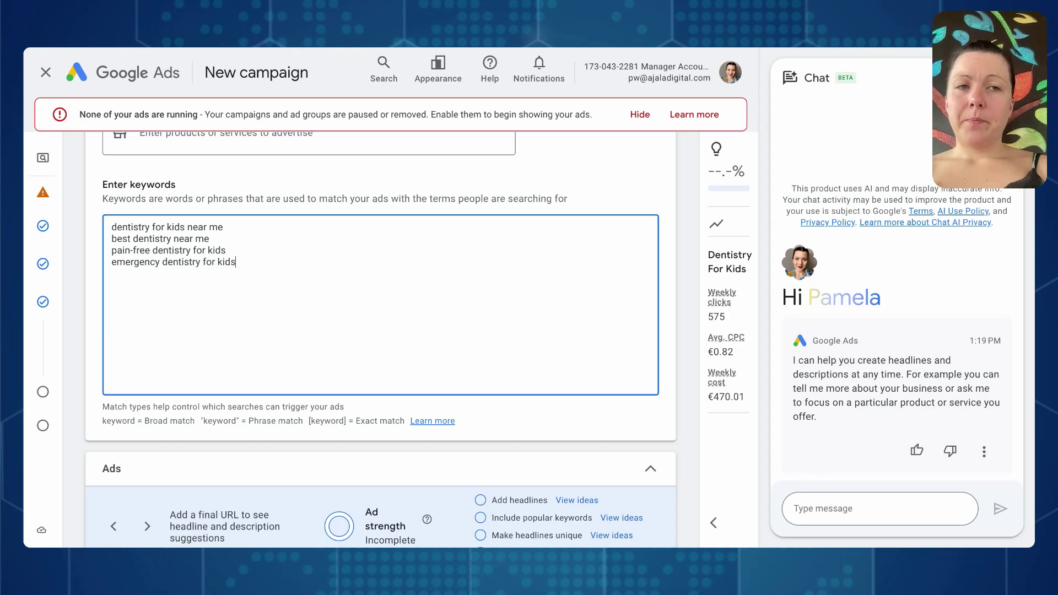
- Close the AI chat assistant and end the chat
left_click(1013, 77)
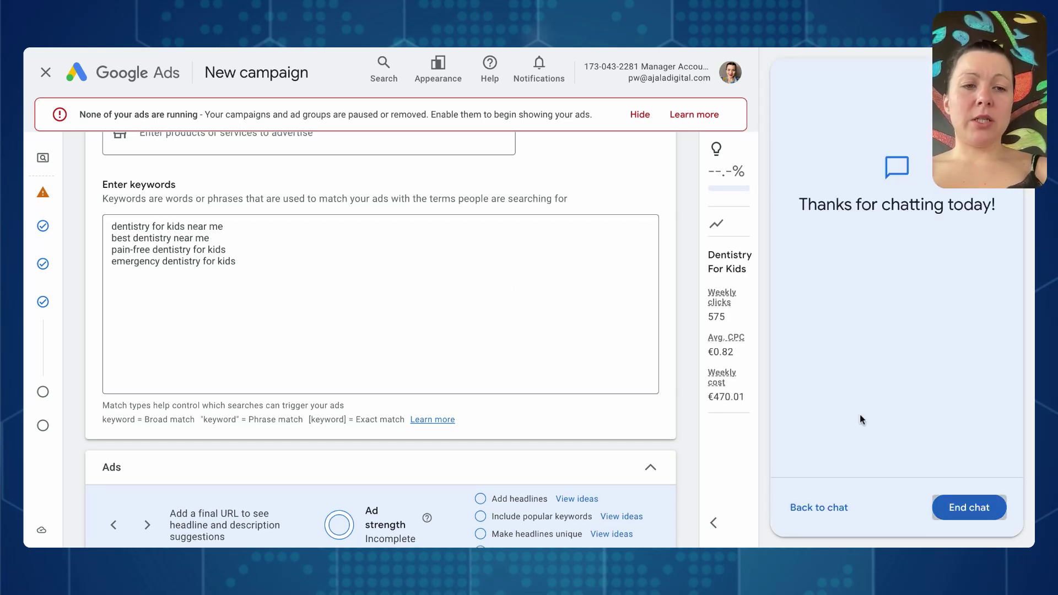
left_click(971, 508)
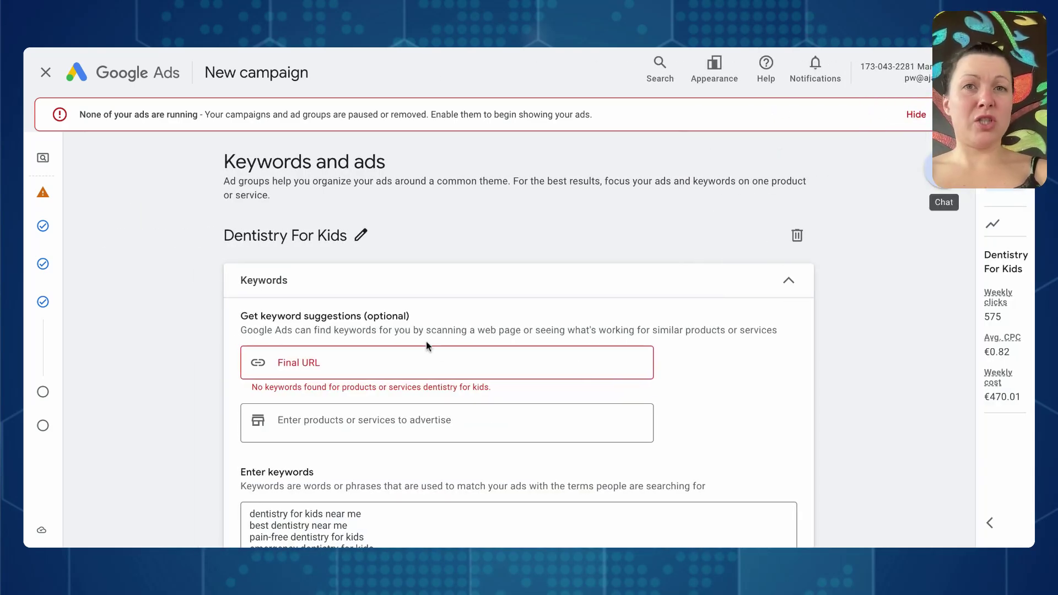
- Make the keywords dentistry for kids near me and best dentistry near me phrase match by enclosing each in double quotes
scroll(426, 341, "down", 3)
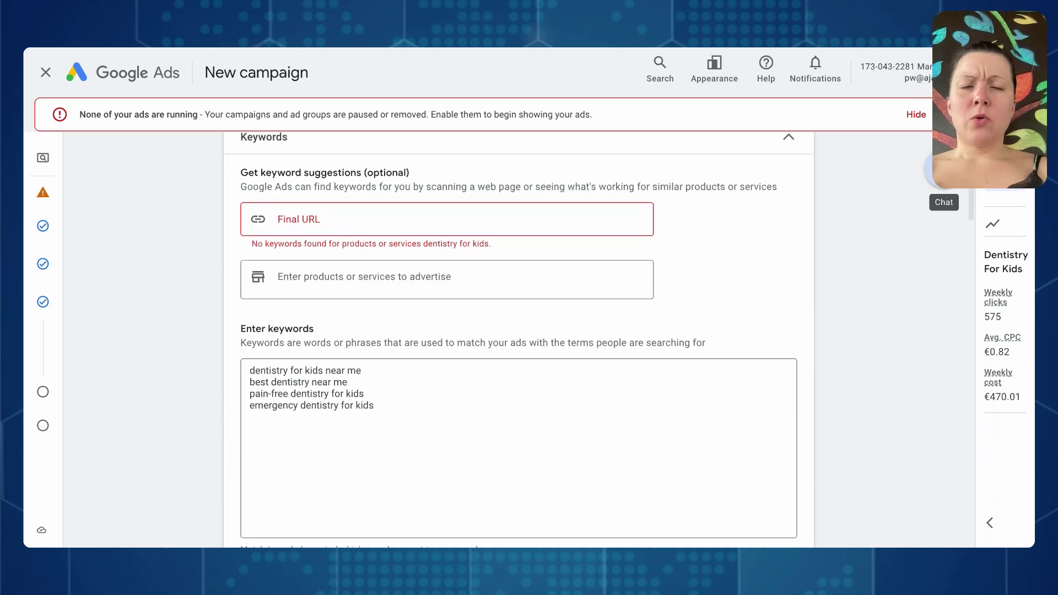
scroll(364, 262, "down", 3)
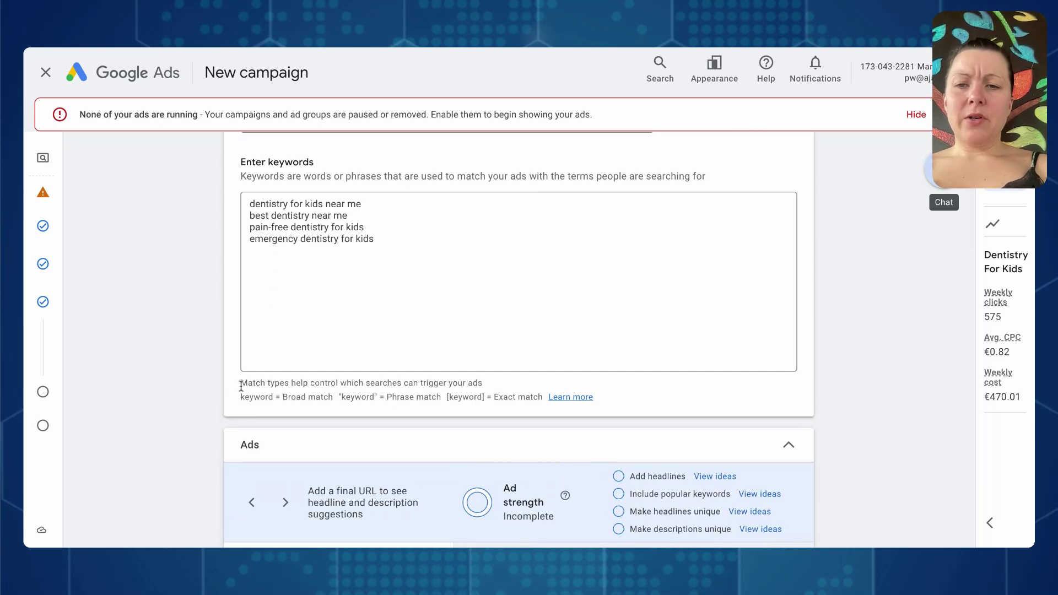
left_click_drag(241, 386, 291, 384)
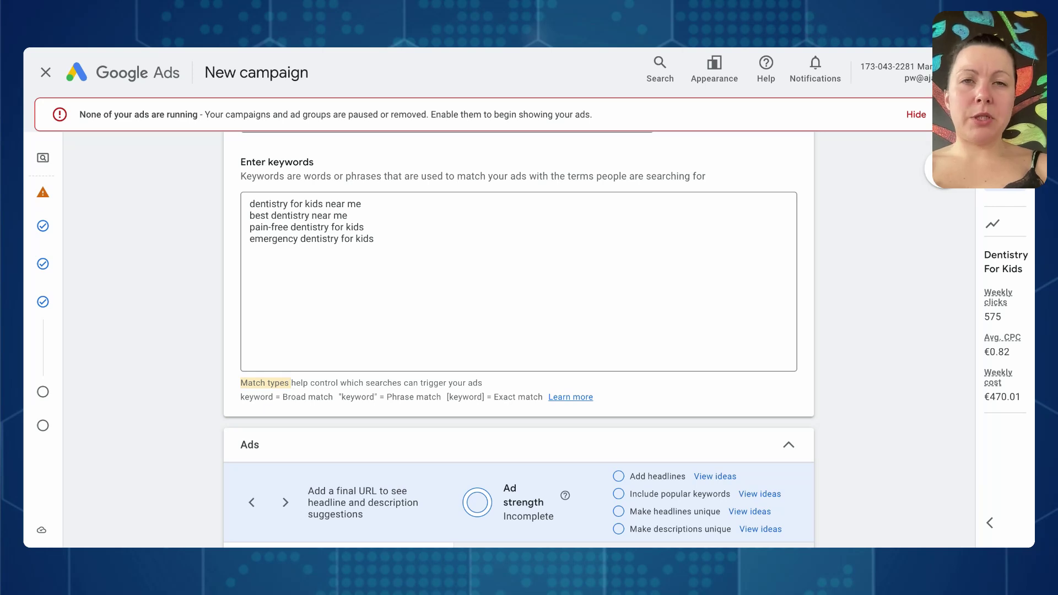
left_click_drag(291, 385, 545, 402)
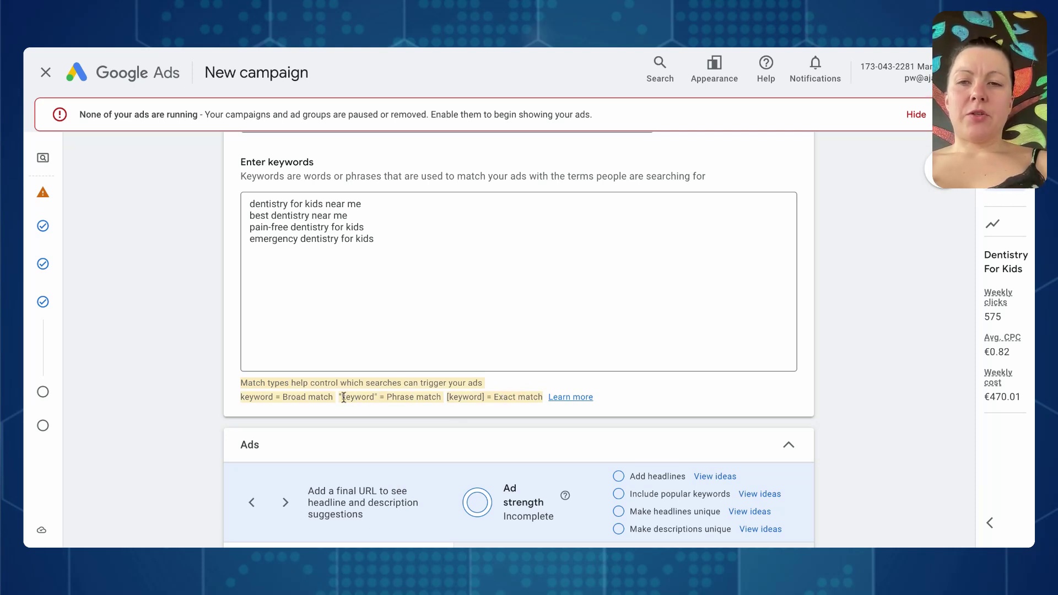
left_click(251, 206)
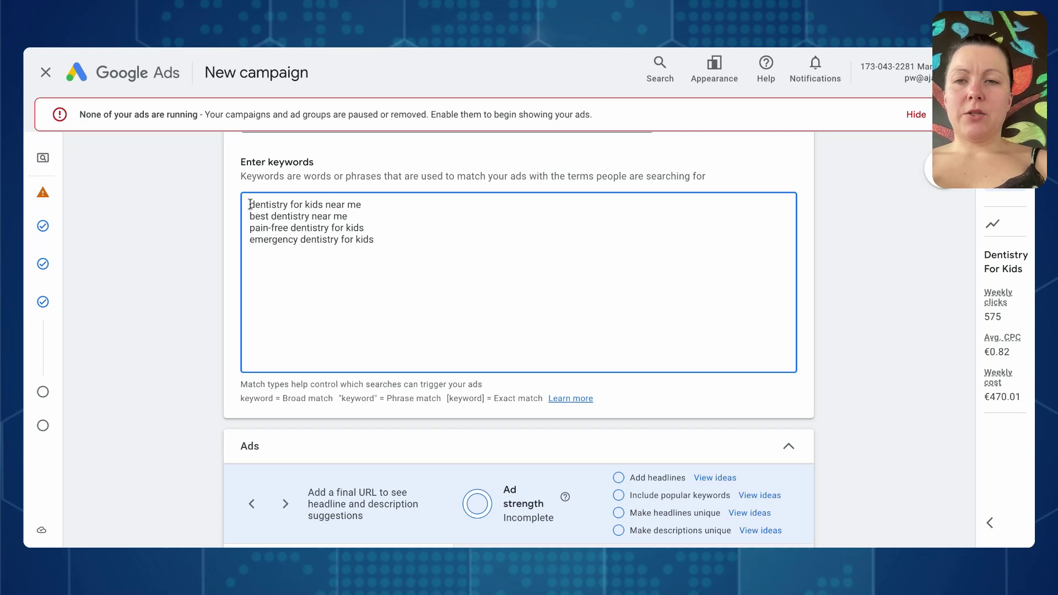
type("\"")
left_click(384, 203)
type("\"")
key("Down")
type("\"")
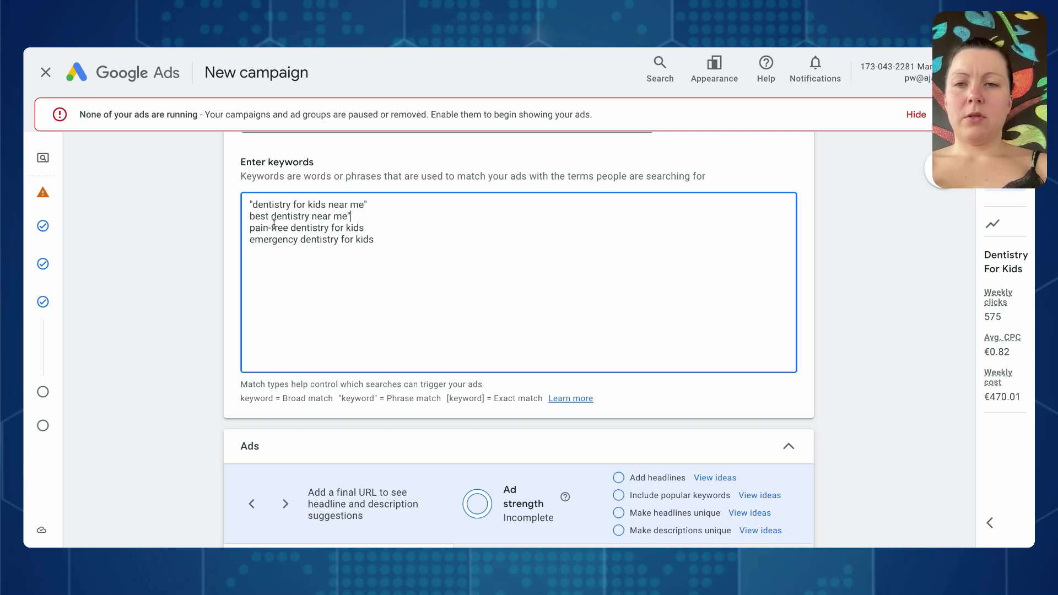
left_click(251, 216)
type("\"")
- Make the keywords pain-free dentistry for kids and emergency dentistry for kids phrase match by enclosing each in double quotes
left_click(251, 228)
type("\"")
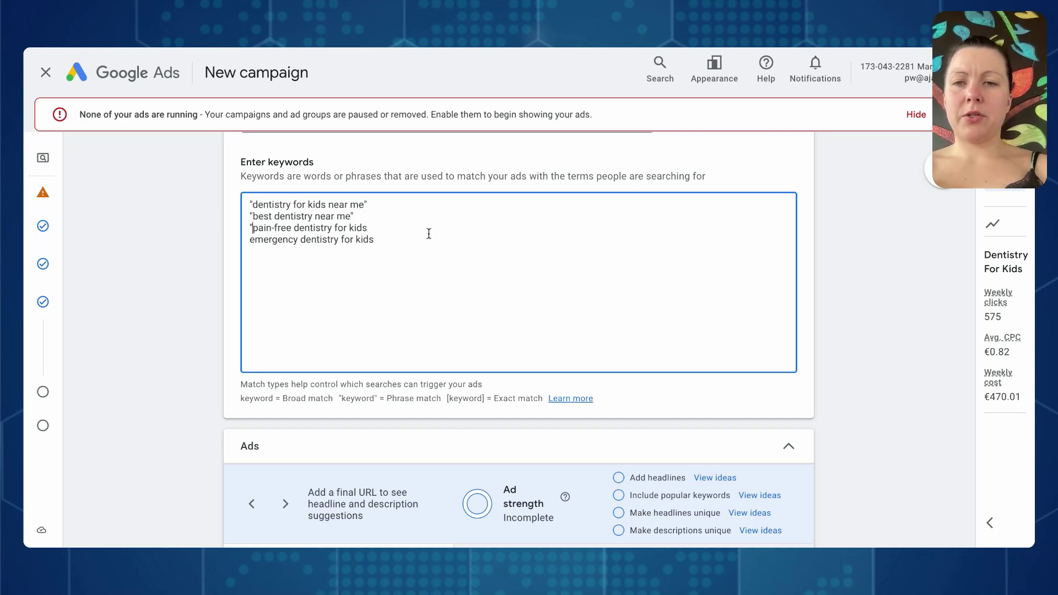
left_click(400, 227)
type("\"")
left_click(395, 239)
type("\"")
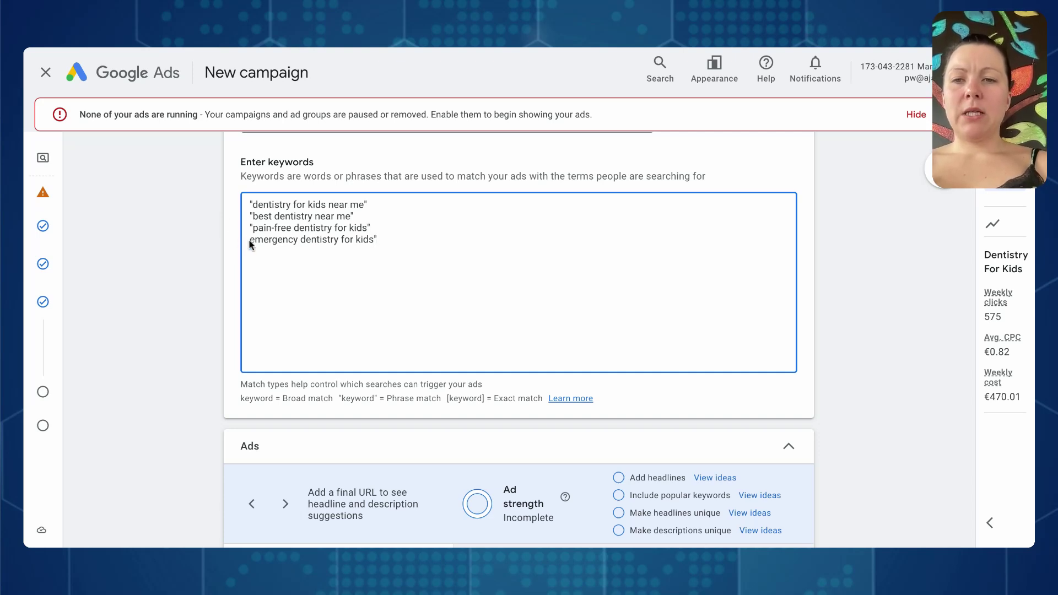
left_click(251, 239)
type("\"")
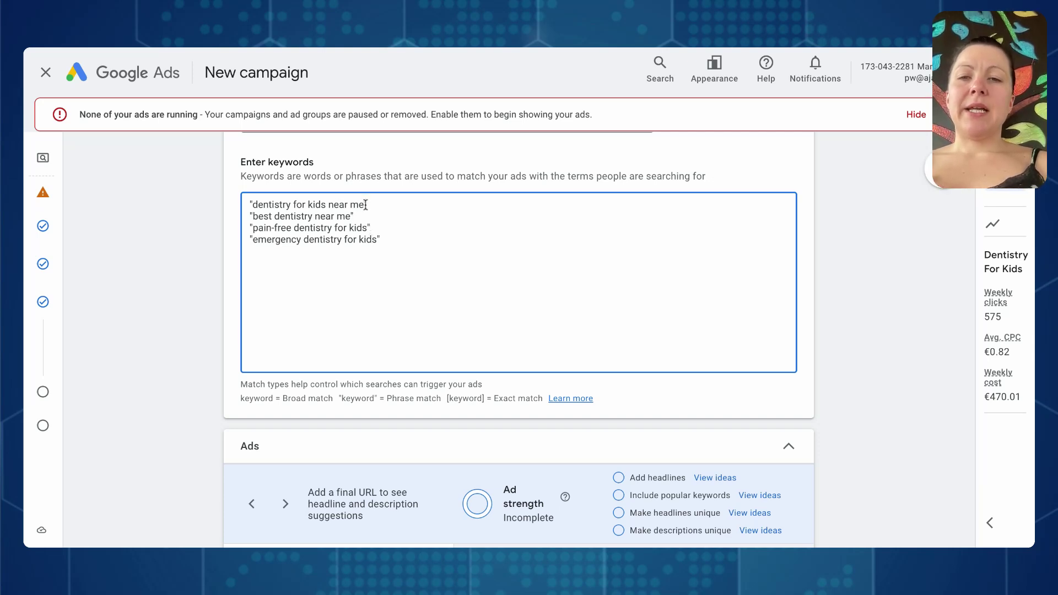
left_click_drag(367, 204, 237, 202)
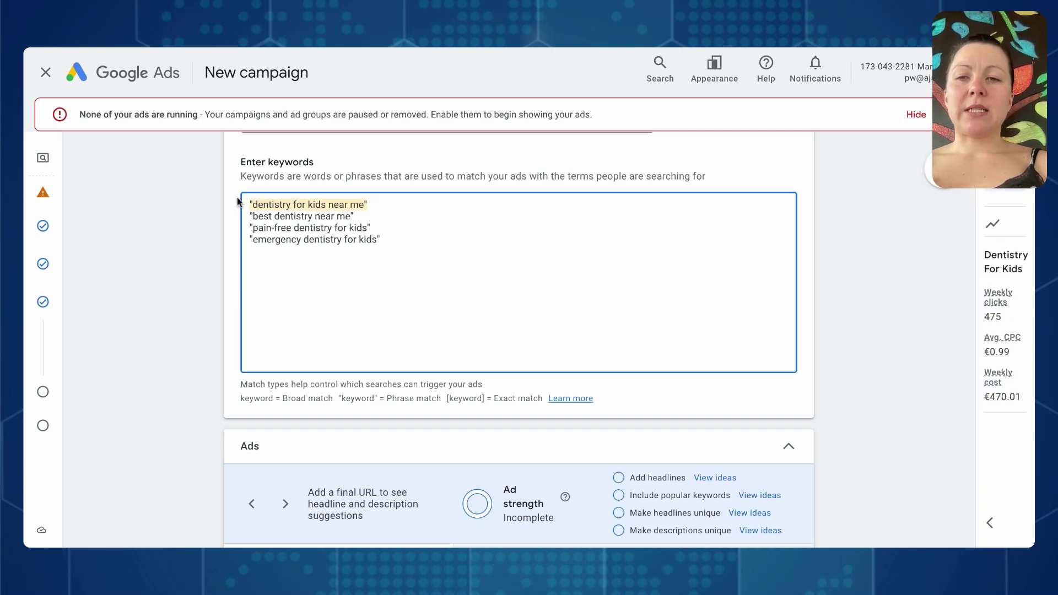
left_click(354, 217)
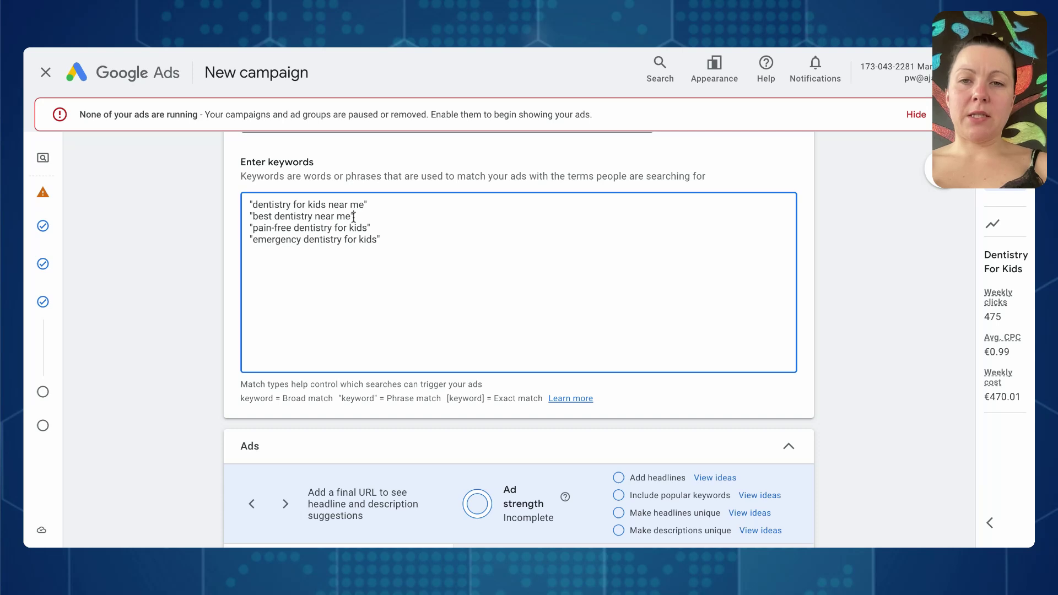
left_click_drag(354, 217, 219, 219)
left_click(299, 227)
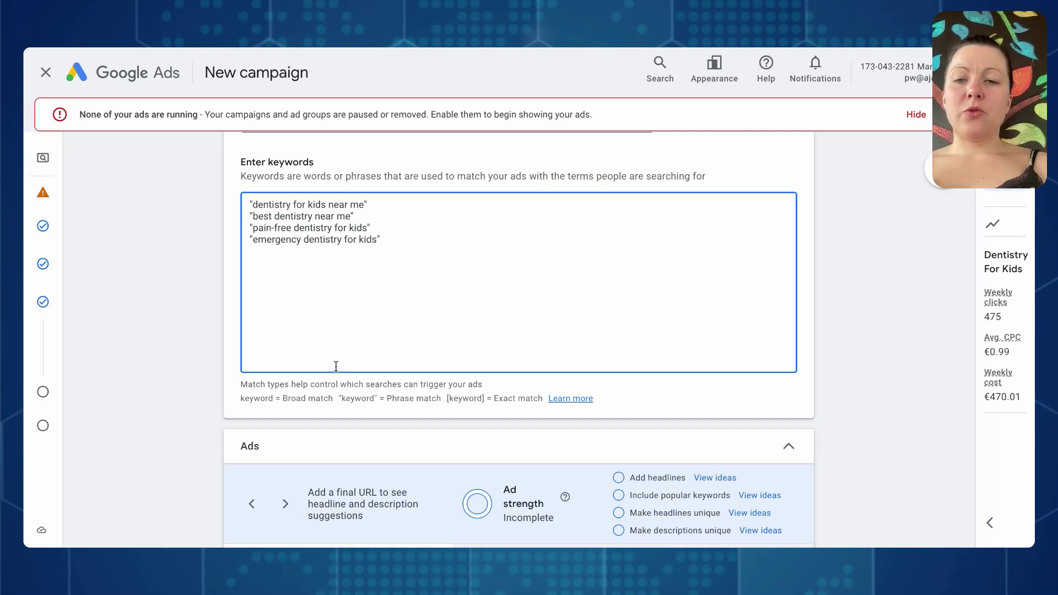
left_click_drag(333, 396, 237, 394)
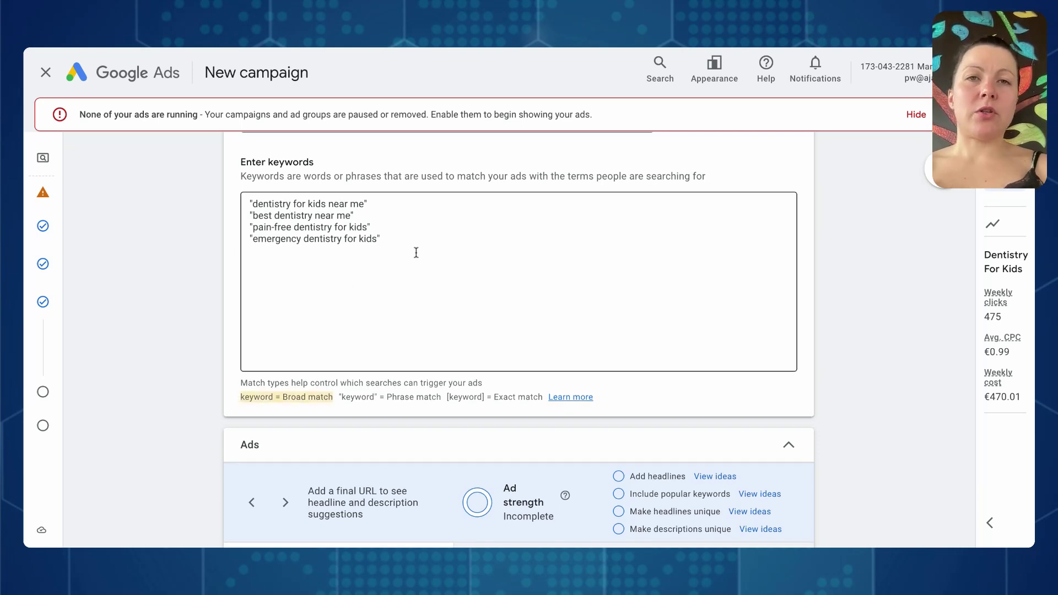
- Set the ad's final URL to mydentalpractice.com/dentistry-for-kids
scroll(519, 342, "down", 1)
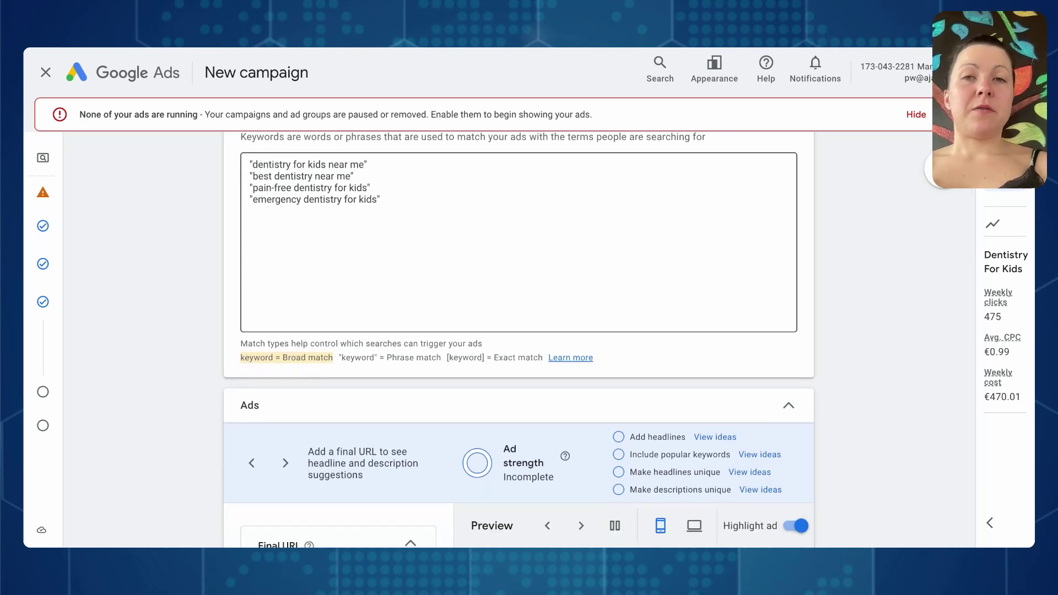
scroll(326, 234, "down", 8)
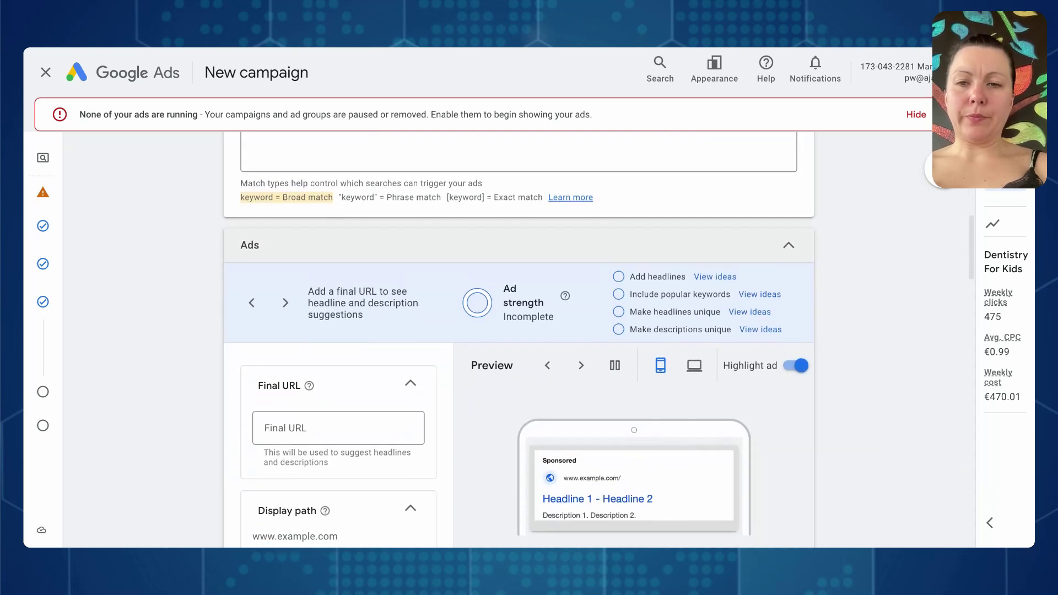
scroll(326, 234, "up", 3)
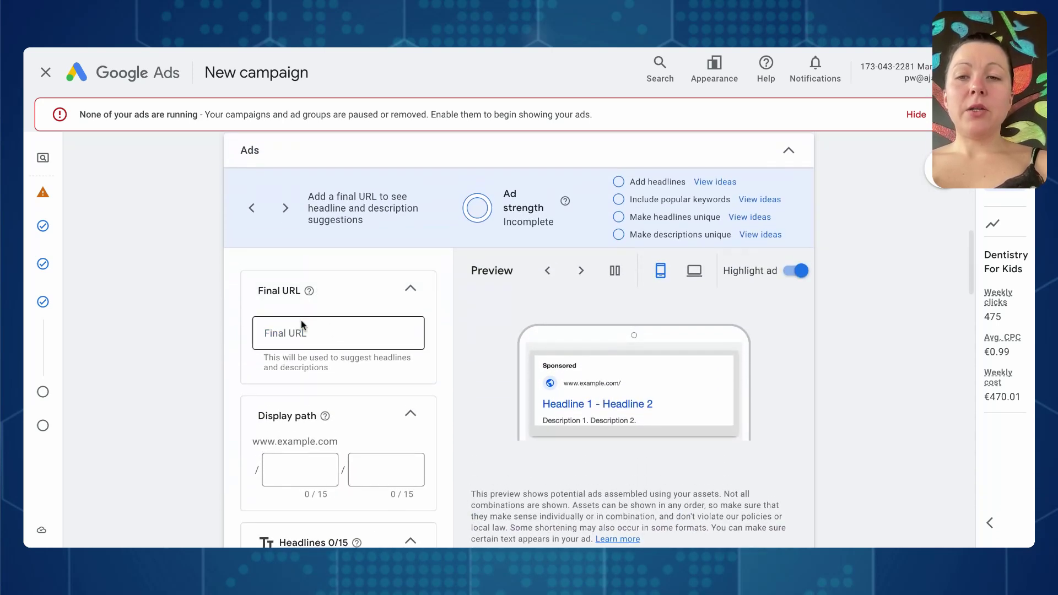
left_click(301, 321)
left_click(714, 48)
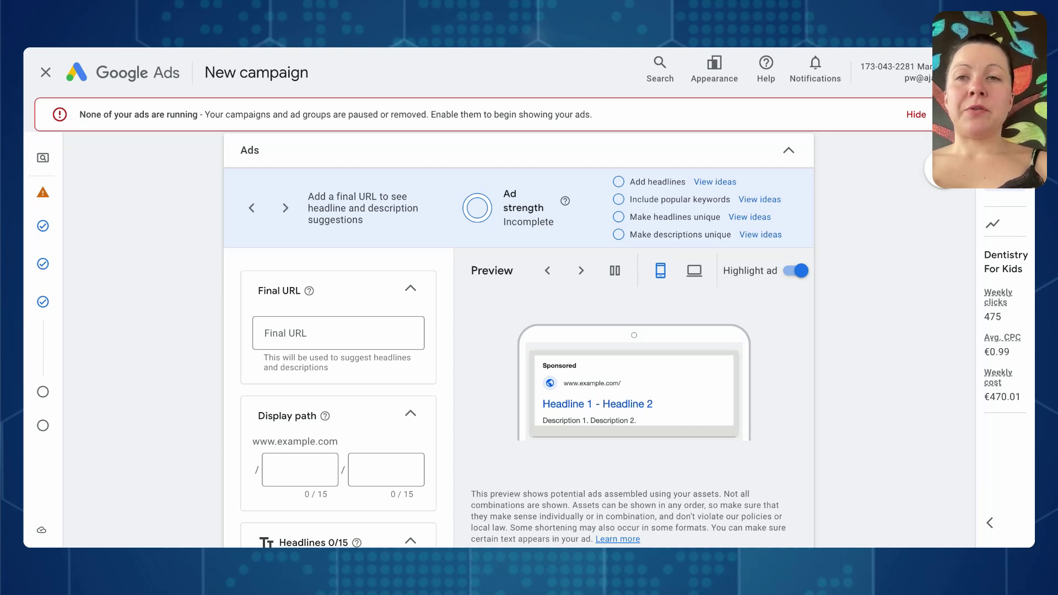
left_click(339, 333)
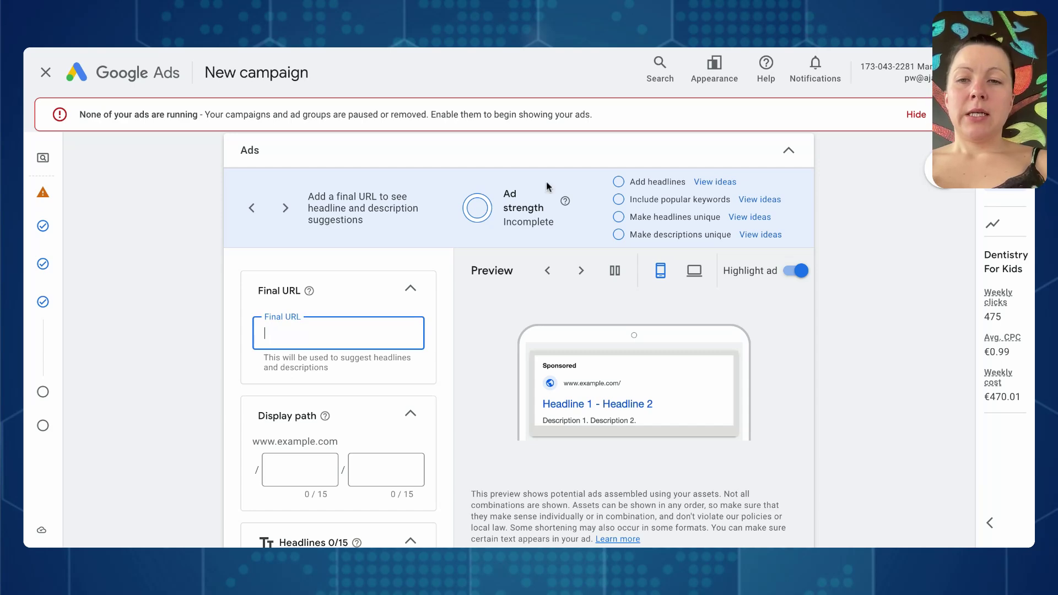
type("my")
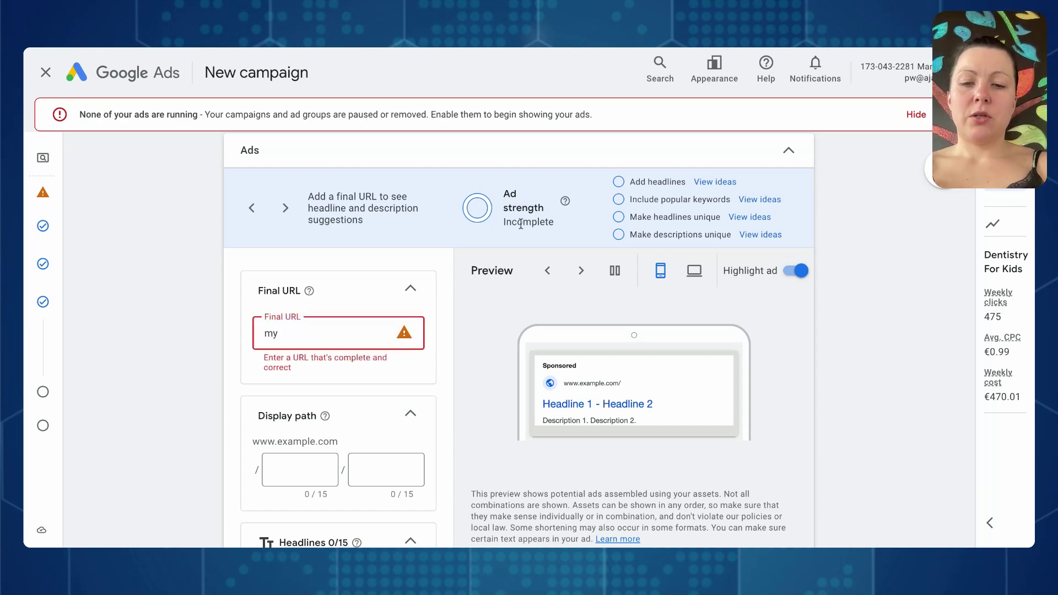
type("dentalpractice.co")
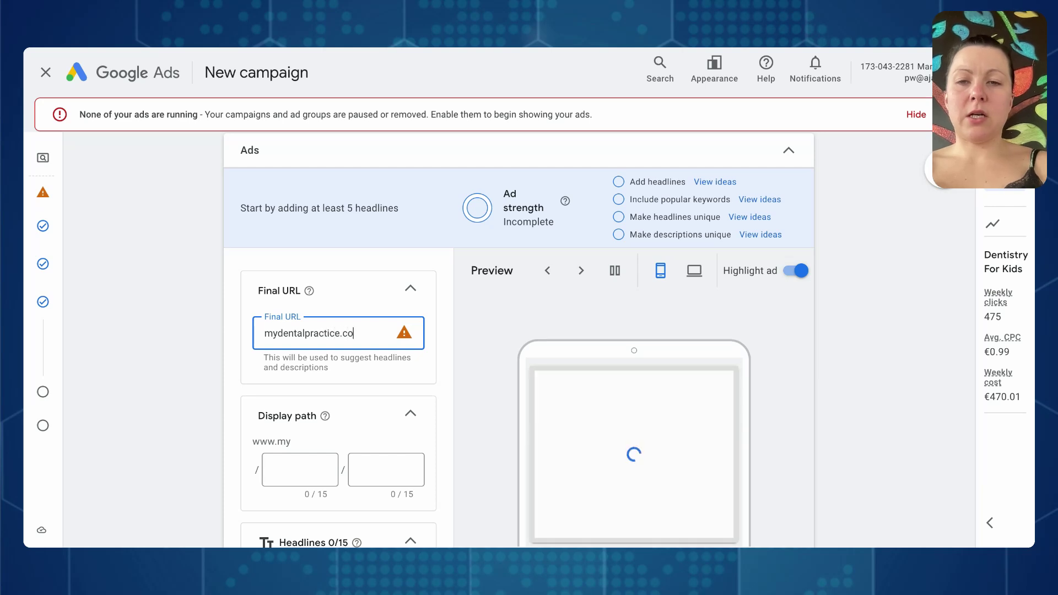
type("m/dentistry")
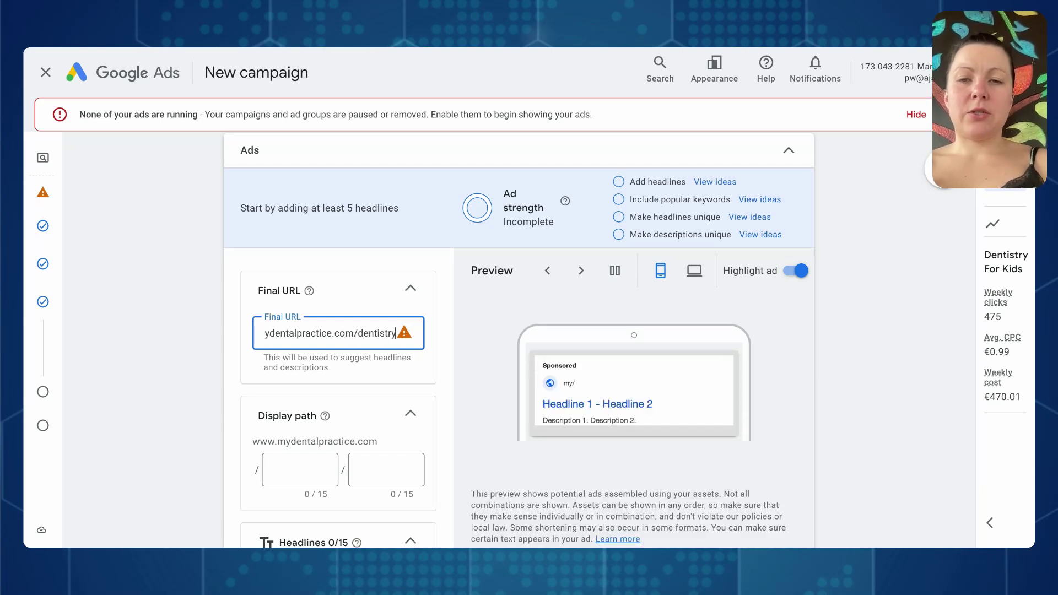
type("-for-kids")
- Set the ad's display path to dentistry-kids in the first part and call-us-now in the second
scroll(480, 338, "down", 2)
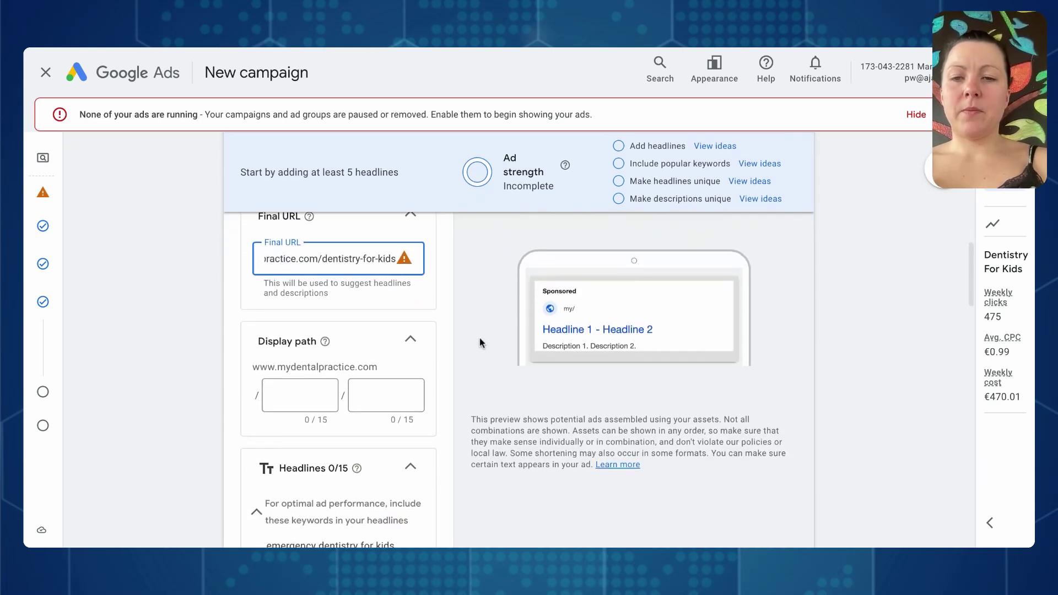
left_click(306, 372)
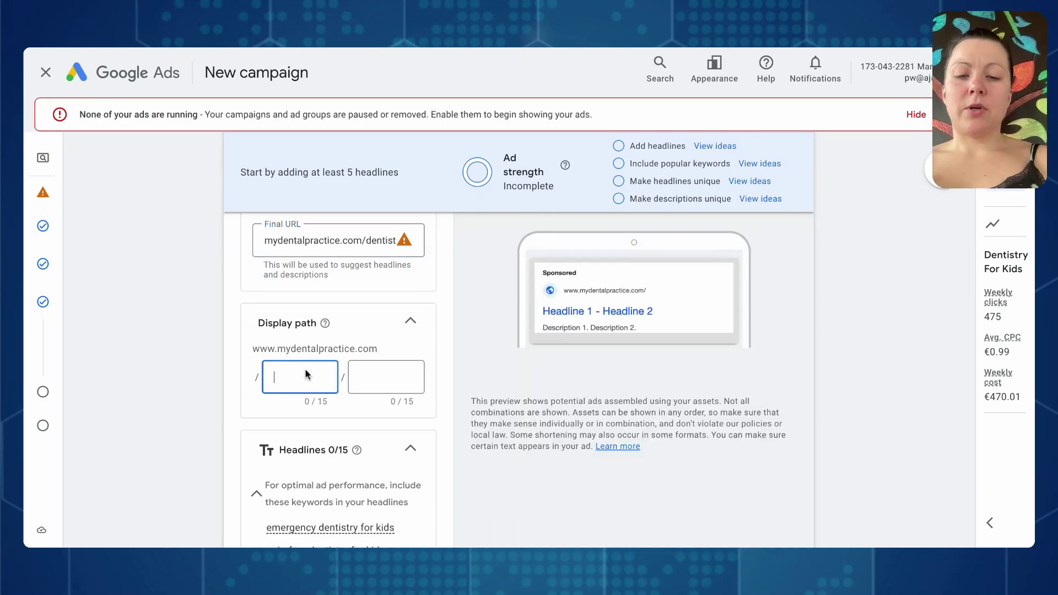
type("dentistry")
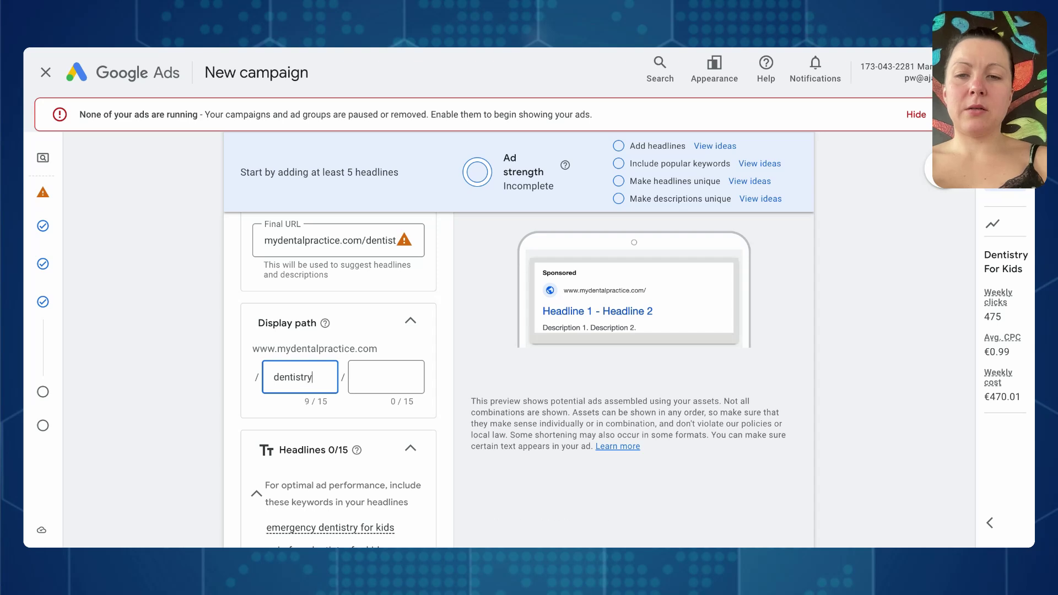
type("-kids")
key("Tab")
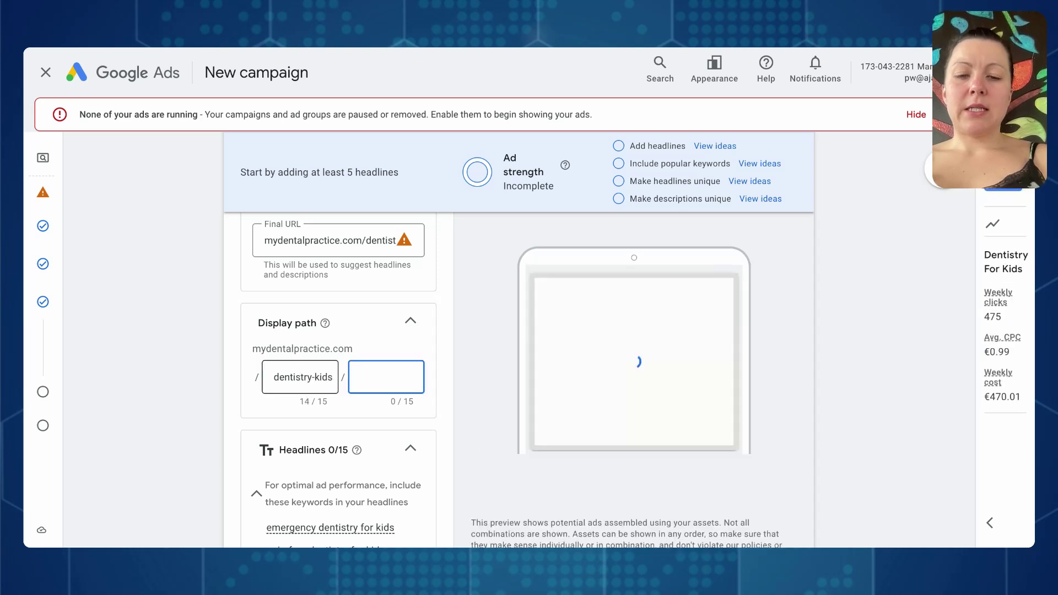
type("call-us-now")
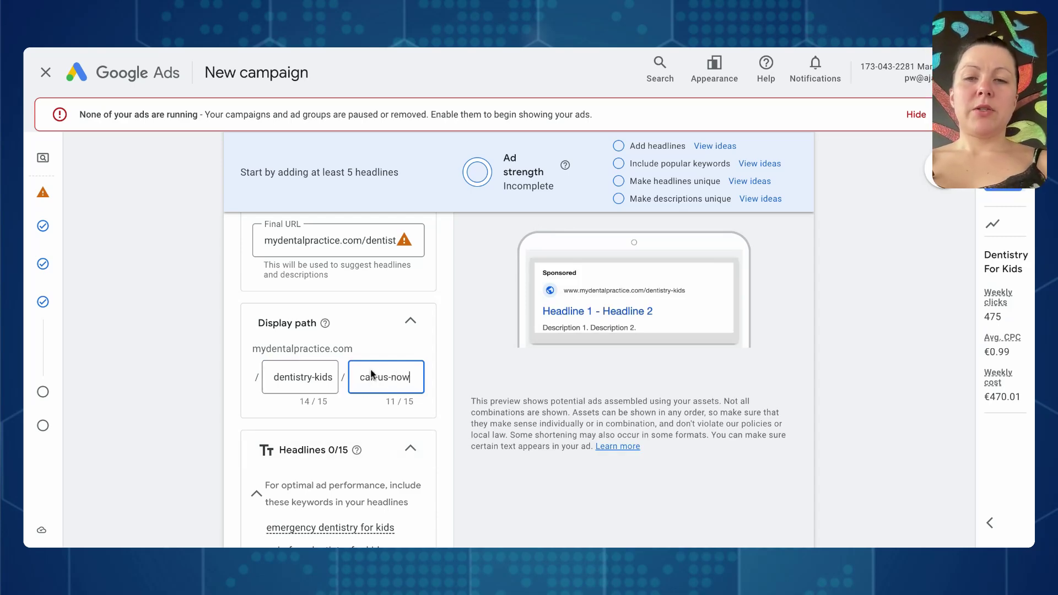
left_click_drag(361, 377, 416, 382)
scroll(372, 438, "down", 4)
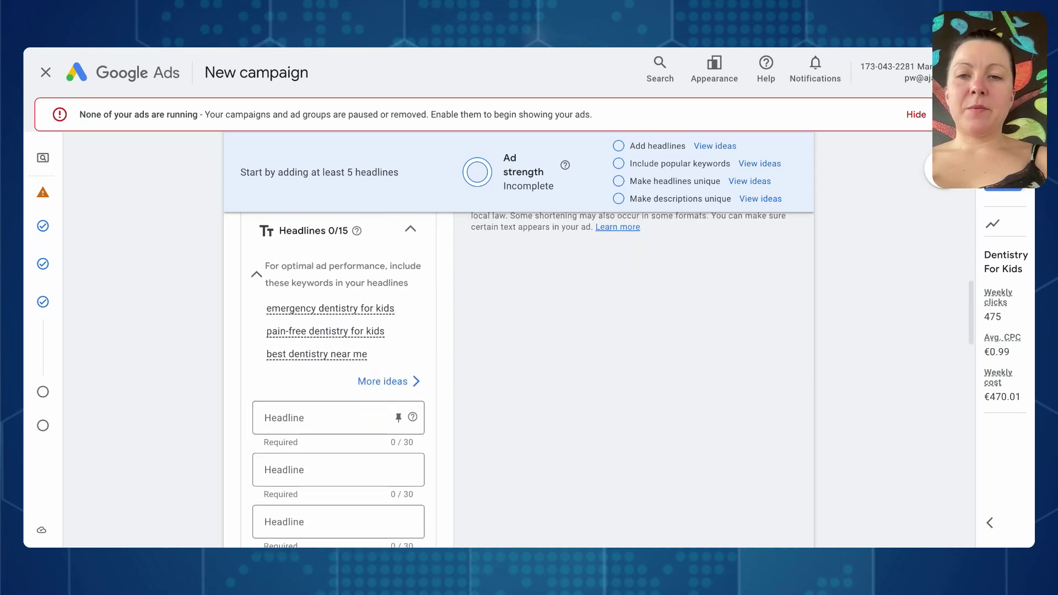
- Examine the headline, description, business name and sitelink sections of the ad form
scroll(281, 229, "down", 1)
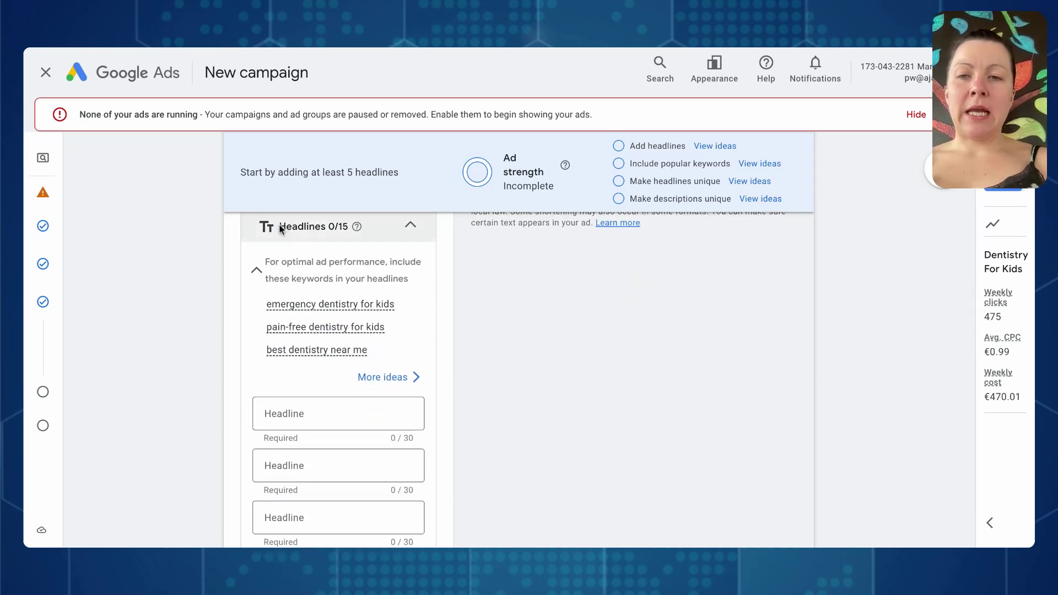
left_click(348, 226)
scroll(328, 401, "down", 1)
left_click(300, 392)
scroll(300, 393, "down", 8)
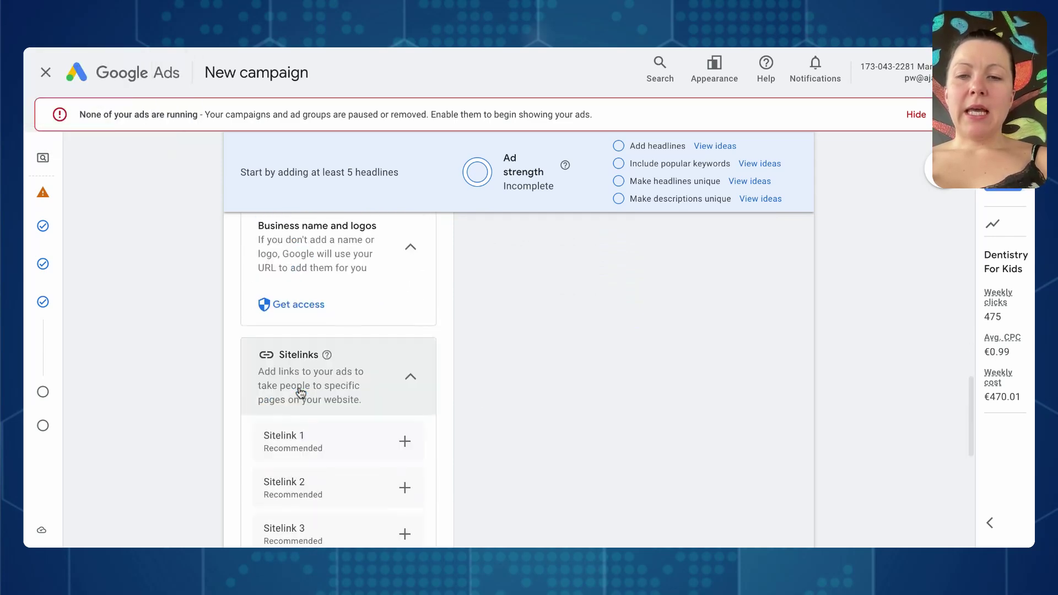
scroll(301, 392, "up", 7)
left_click(313, 381)
scroll(349, 385, "up", 2)
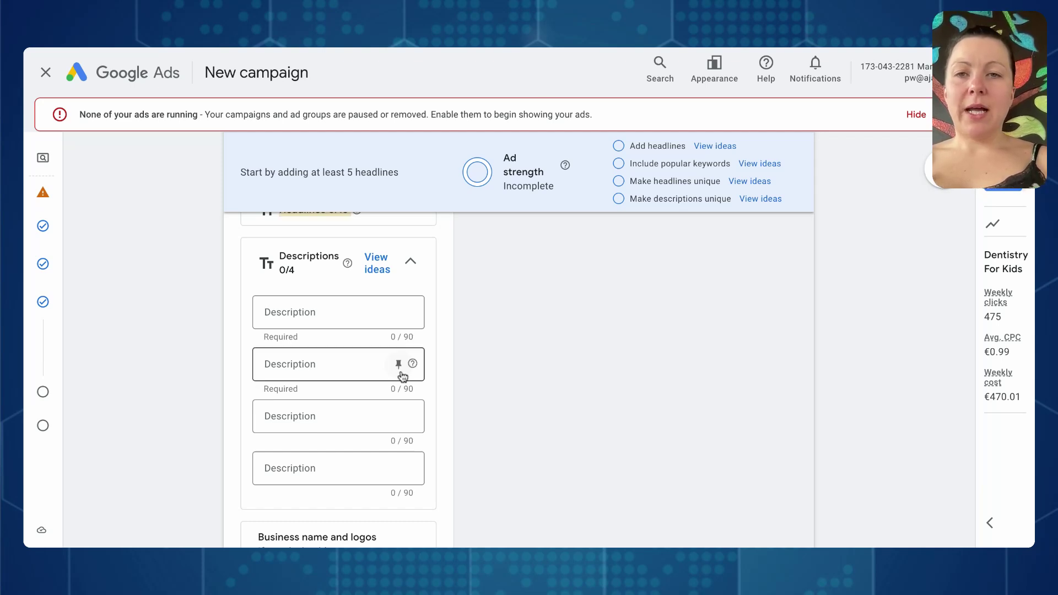
scroll(400, 374, "up", 1)
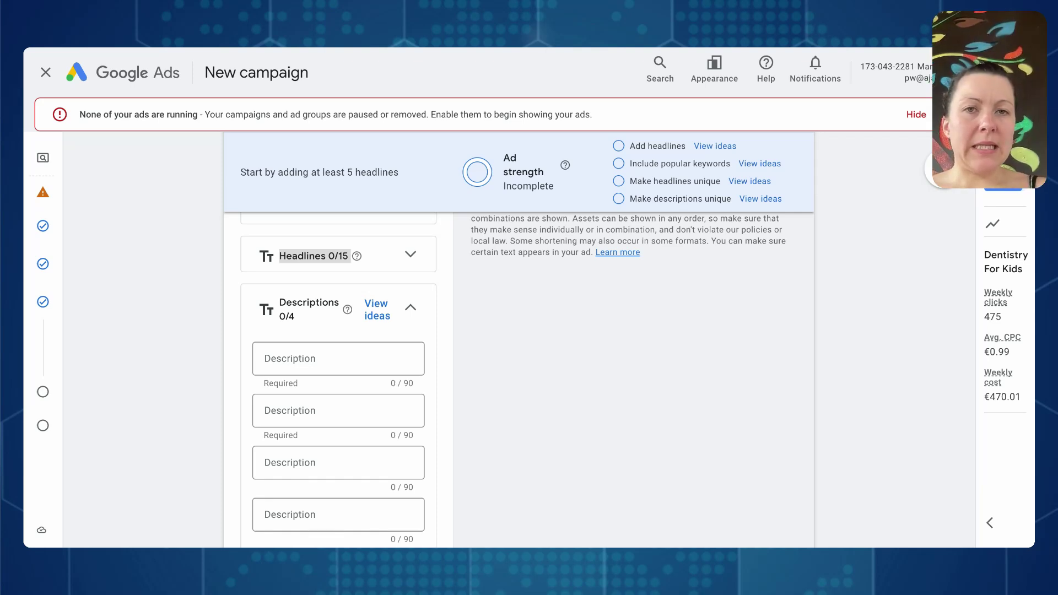
scroll(447, 331, "up", 5)
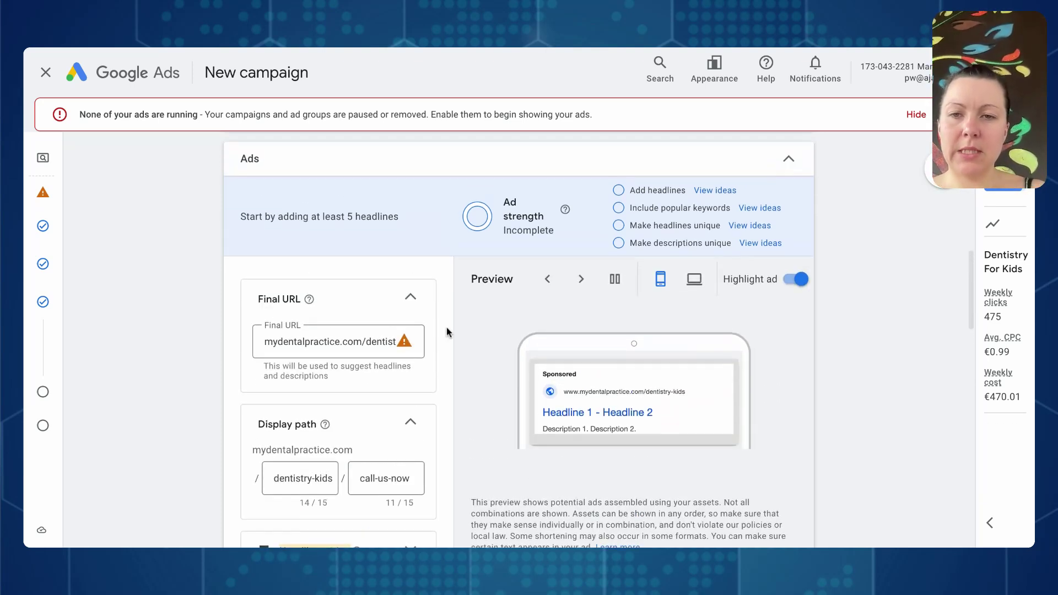
- Expand the headlines section and enter "Top-Rated Dentistry Near Me" as the first headline
scroll(447, 328, "down", 4)
left_click(411, 297)
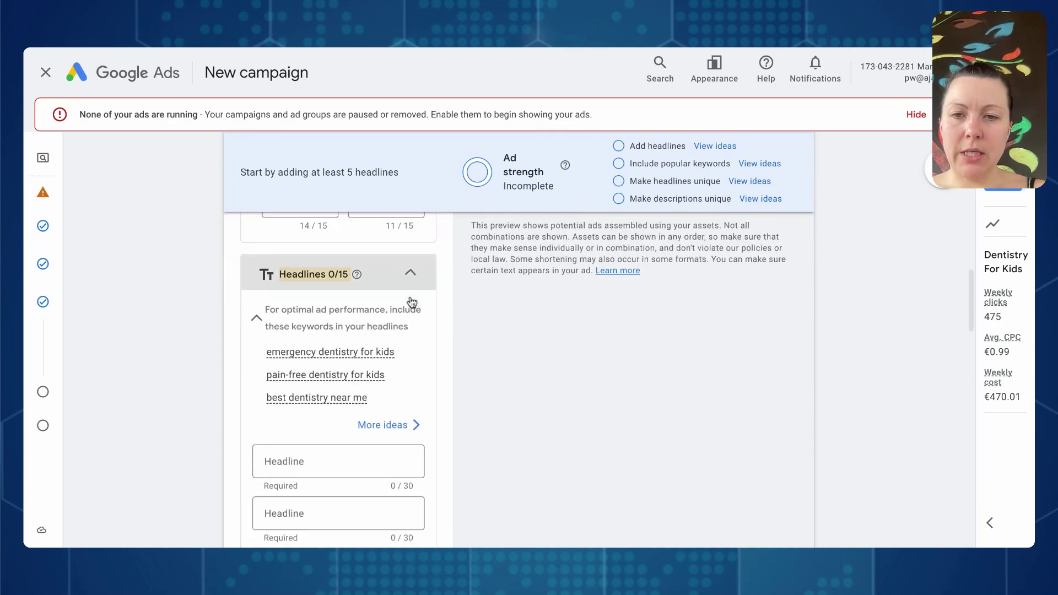
scroll(331, 317, "down", 2)
left_click(304, 336)
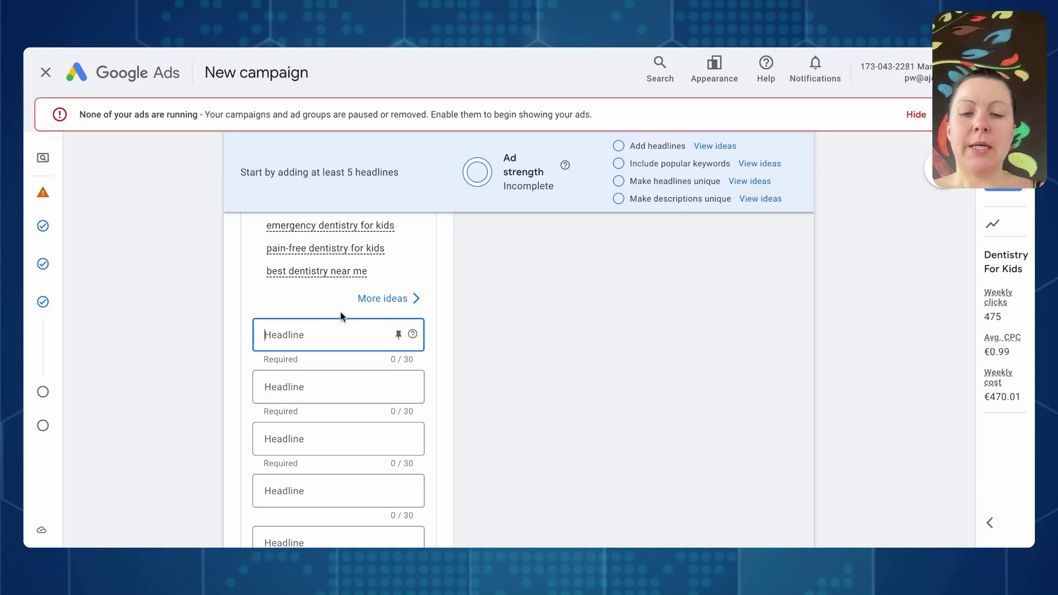
type("Top-Rated")
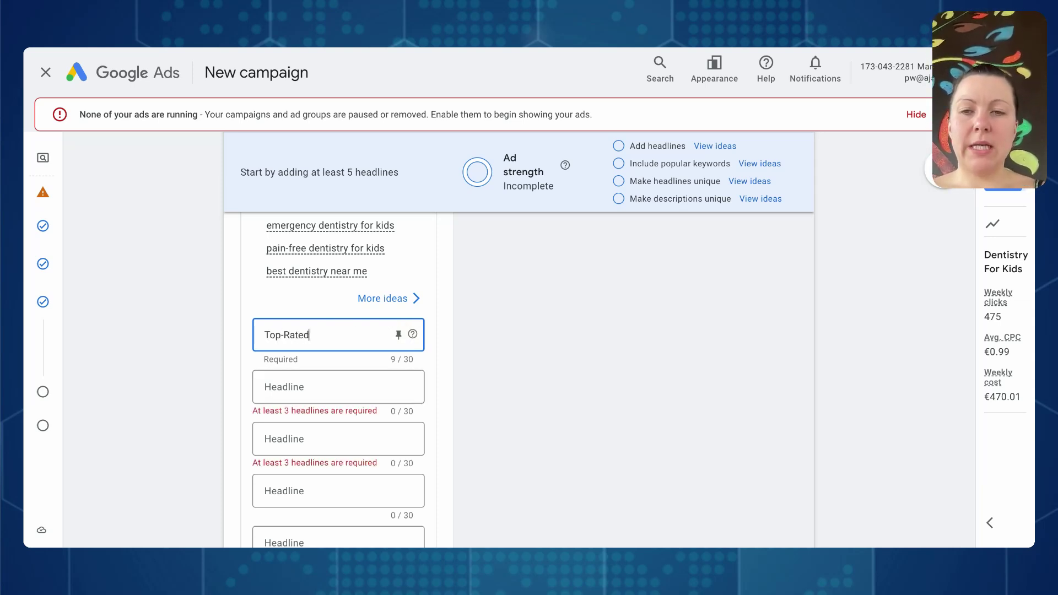
type(" Dentistry ")
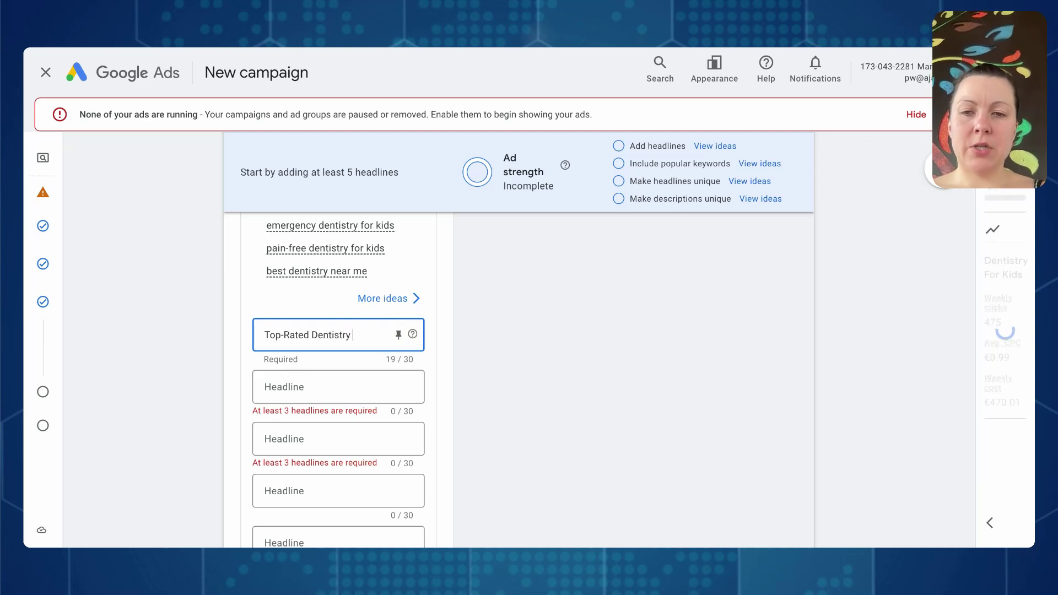
type("Near Me")
- Enter "Calm Dentist in Columbus" as the ad's second headline
left_click(330, 382)
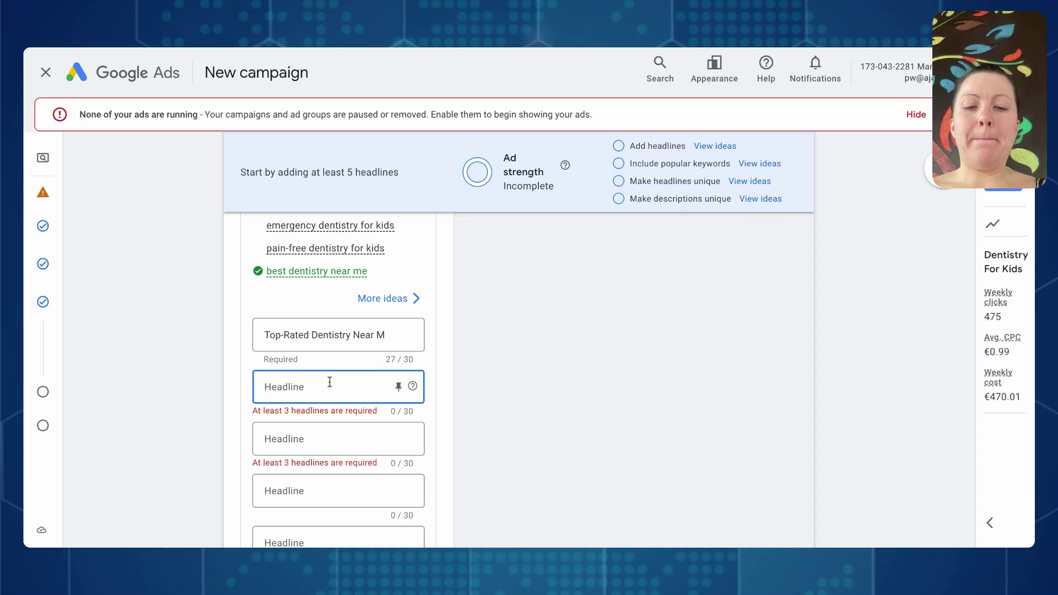
type("Calm Dent")
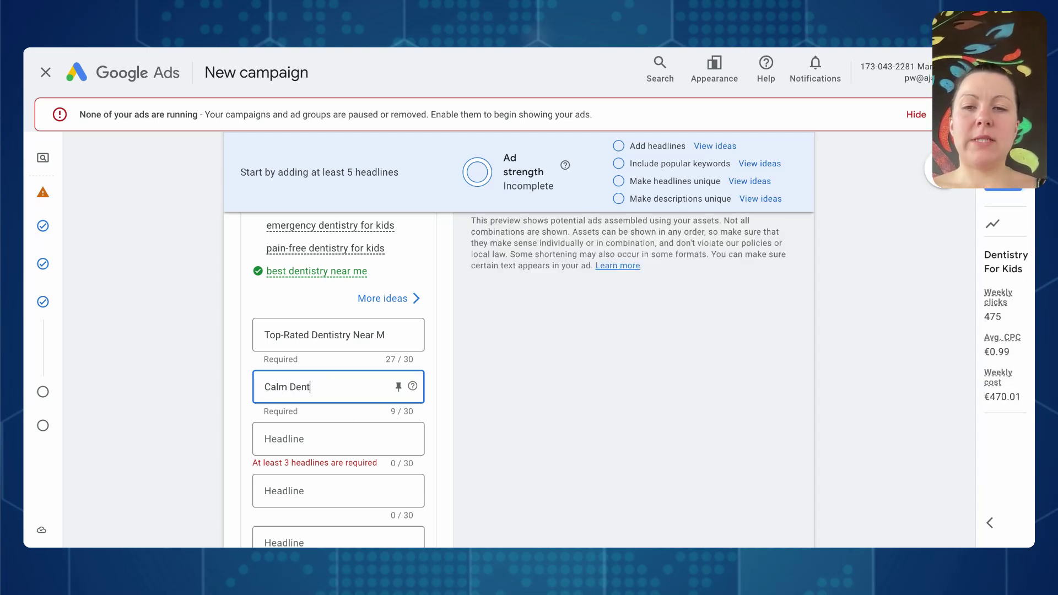
type("ist in Columbus")
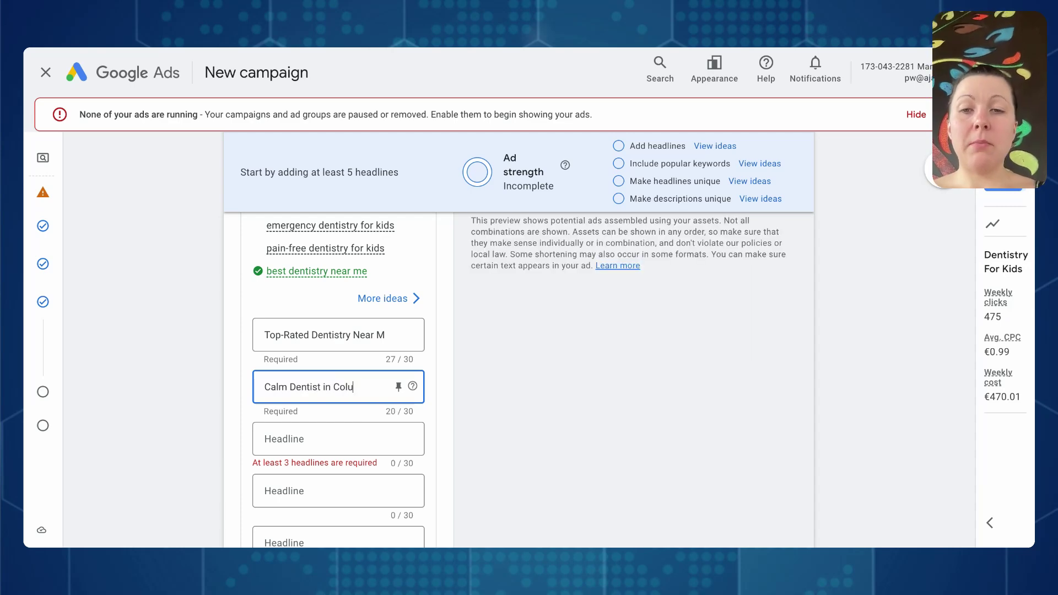
key("Tab")
key("Tab")
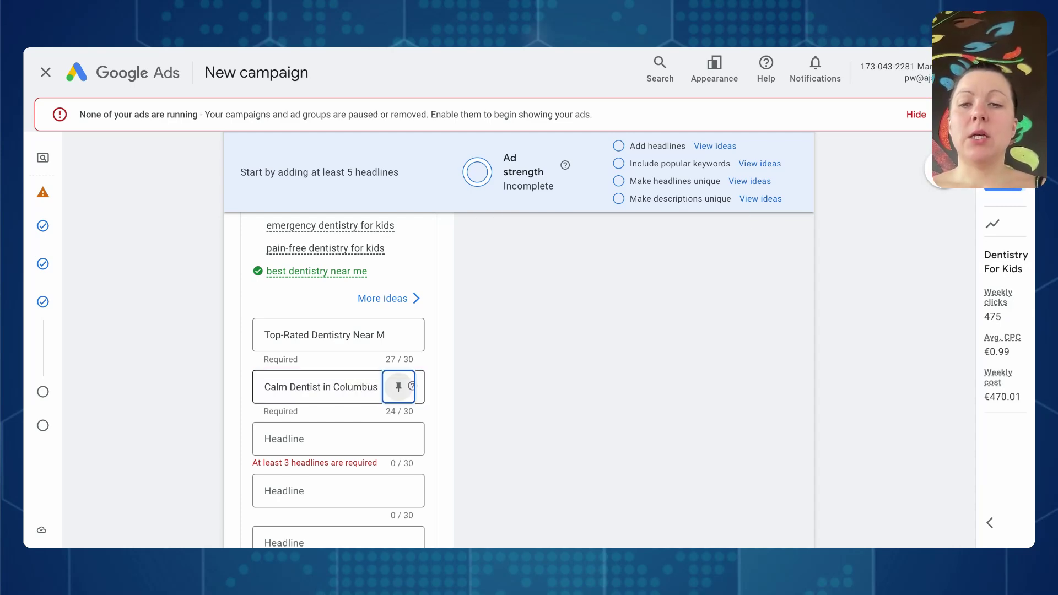
- Enter "Kids-Friendly Practice Near Me" as the ad's third headline
left_click(350, 440)
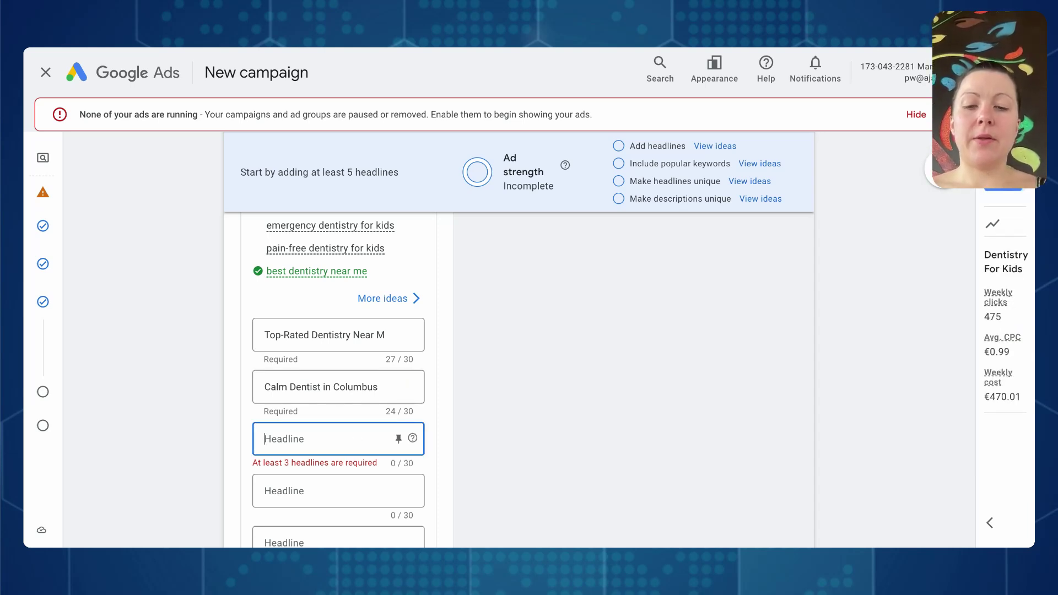
type("Kids-Fir")
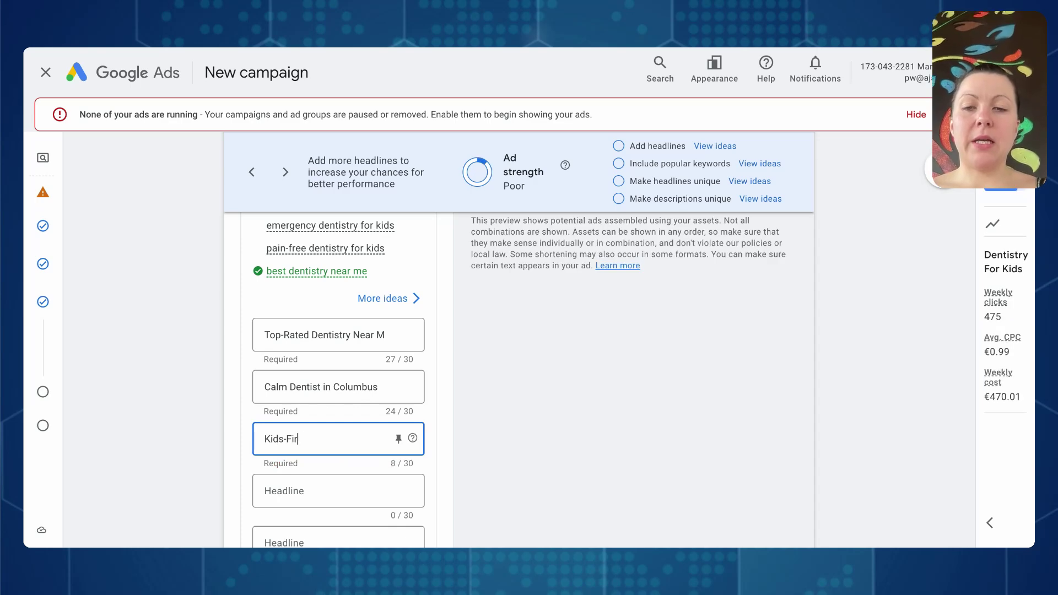
type("end")
key("BackSpace")
key("BackSpace")
key("BackSpace")
key("BackSpace")
key("BackSpace")
type("riendly ")
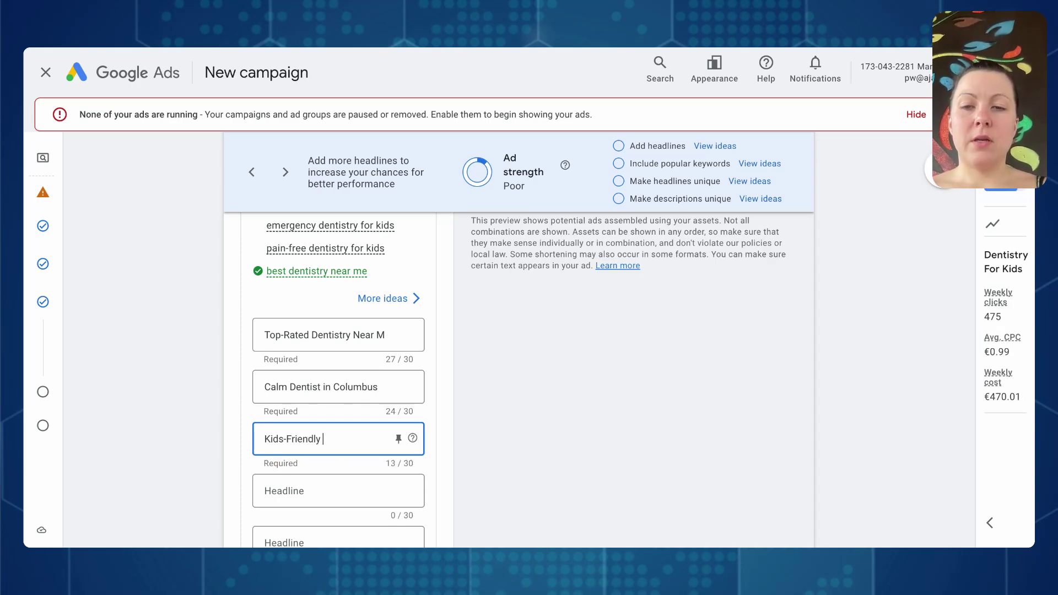
type("Practice in")
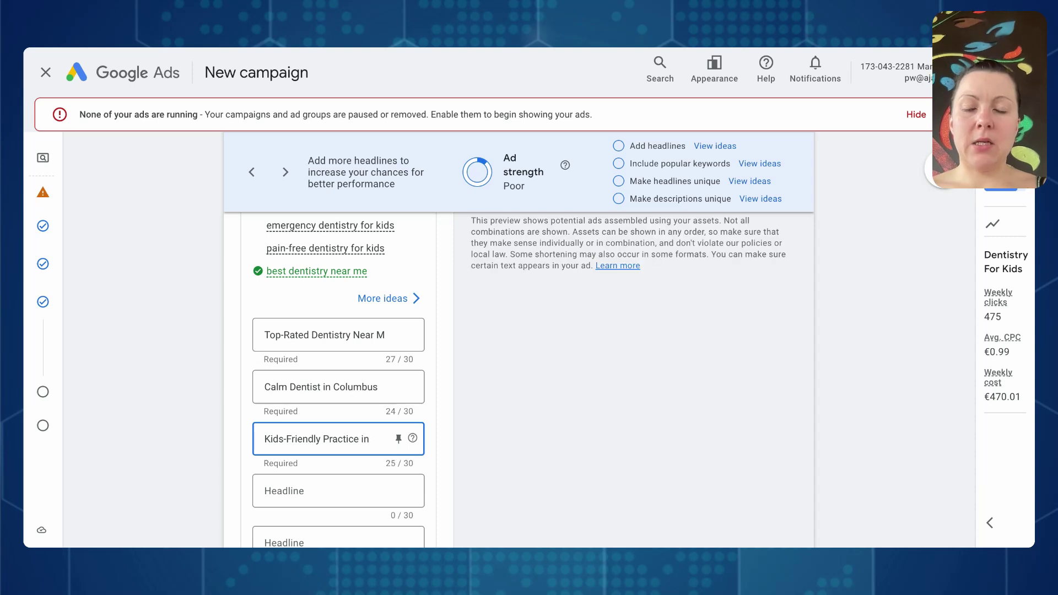
key("BackSpace")
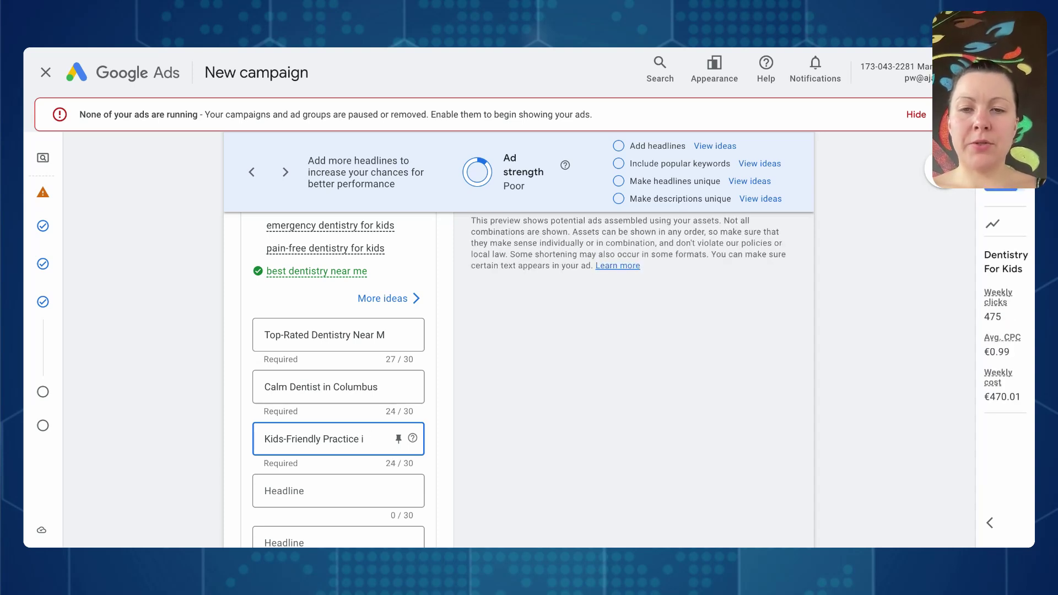
type("Near Me")
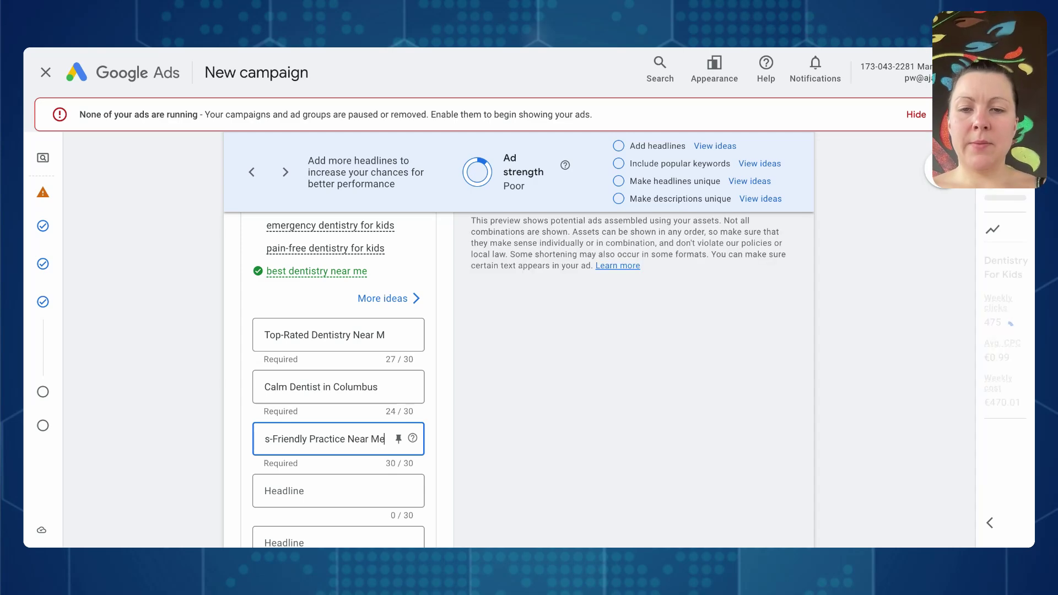
key("Tab")
- Enter "Give Our Doctor a Call Today" as the ad's fourth headline
left_click(309, 476)
type("G")
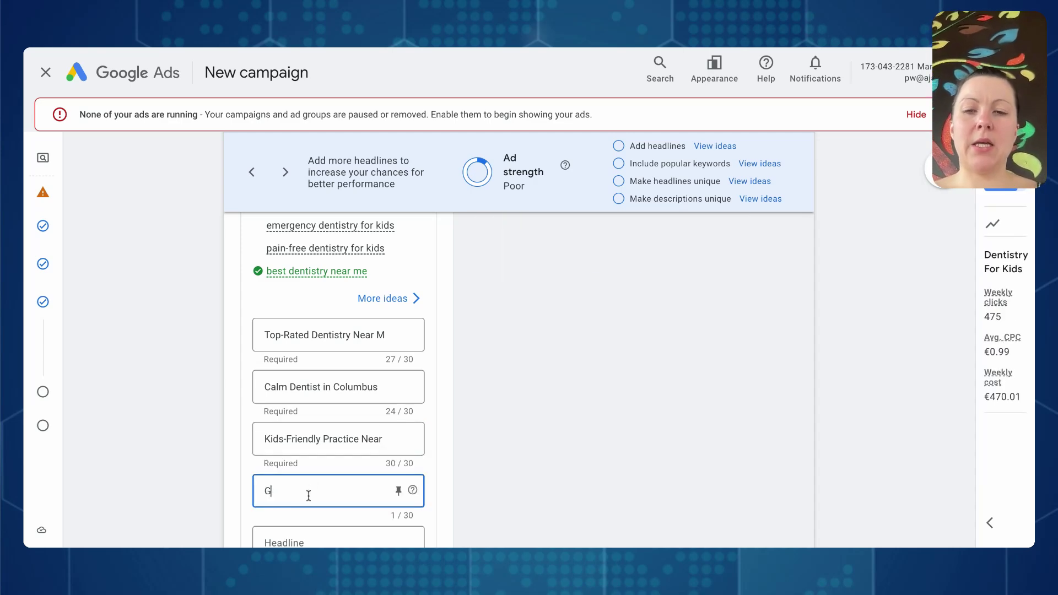
type("ive Our")
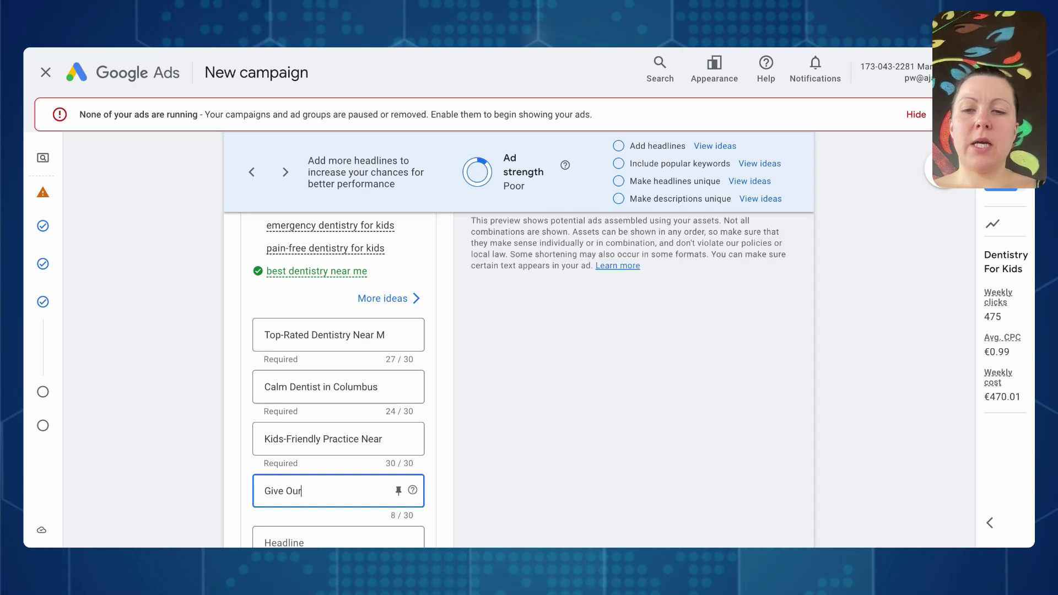
type(" Doctor a Call Today")
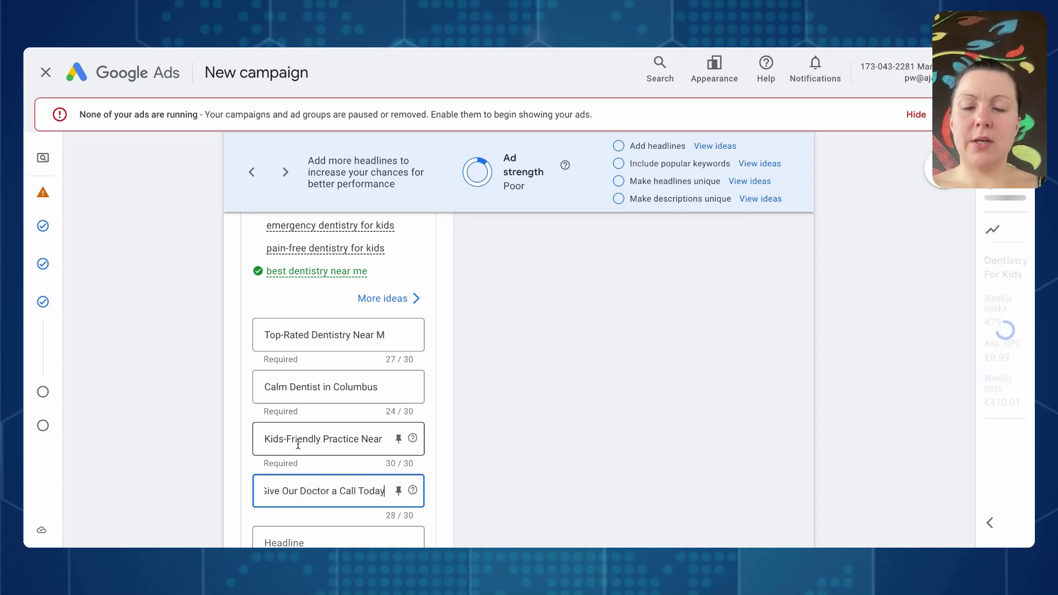
- Add another blank headline field at the end of the ad's headline list
scroll(308, 419, "down", 3)
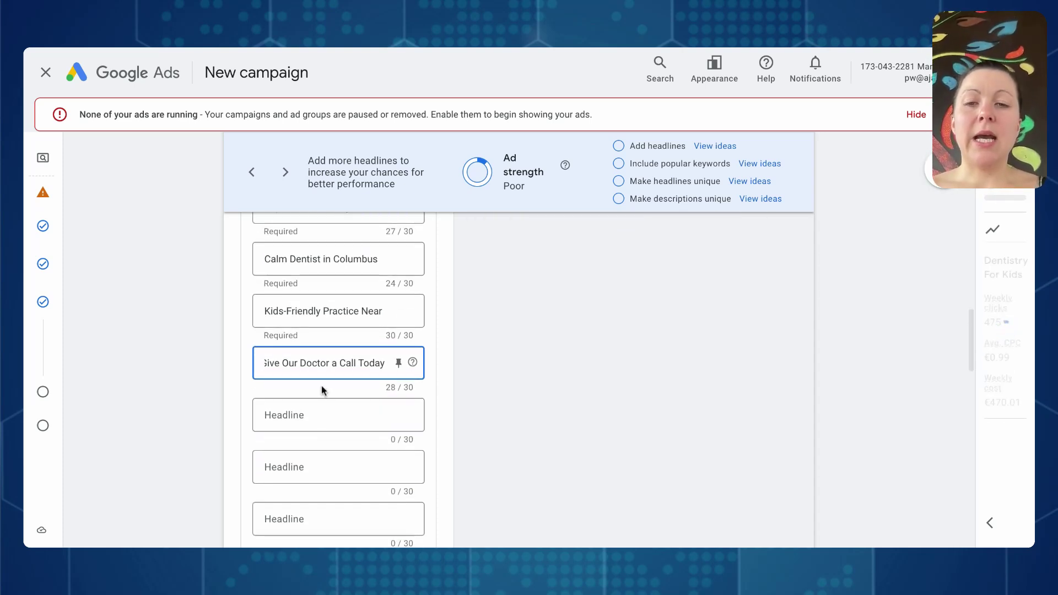
scroll(317, 405, "down", 4)
left_click(289, 354)
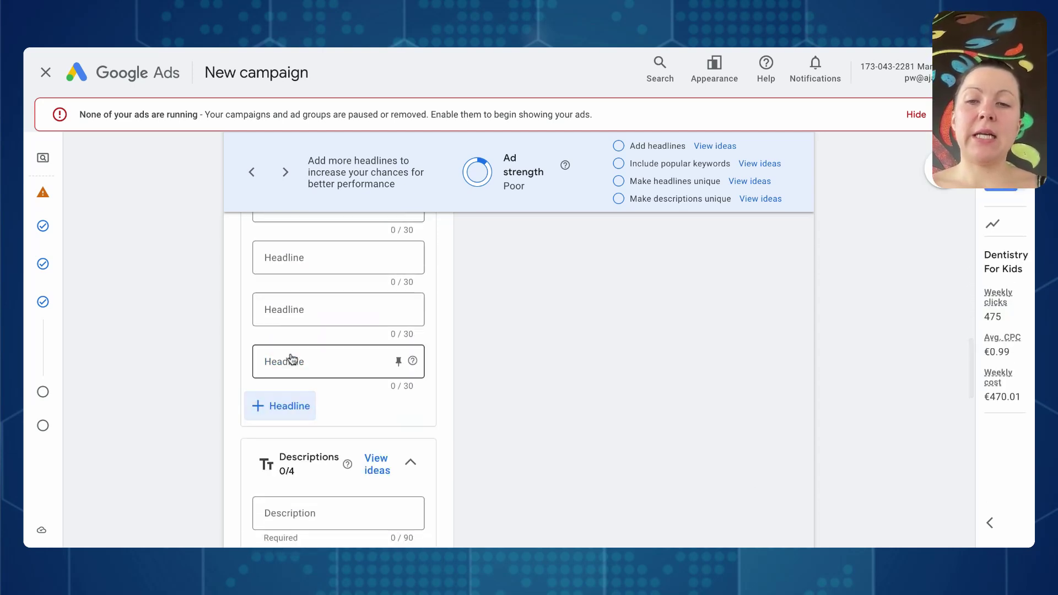
- Enter "Prevention is one of the best cures." in the ad's first description
scroll(375, 408, "down", 2)
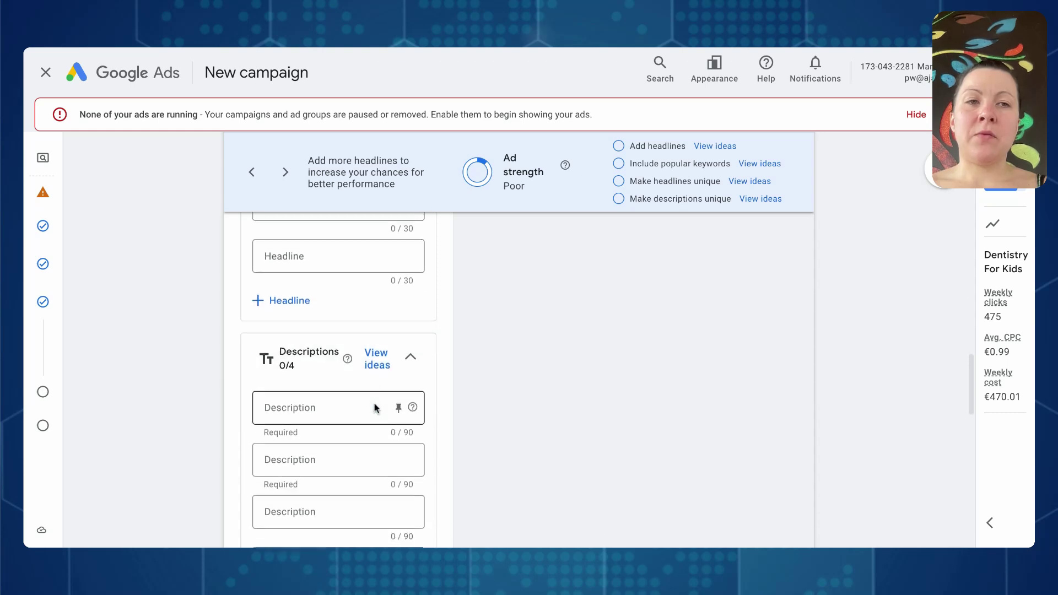
scroll(362, 398, "down", 1)
left_click(331, 373)
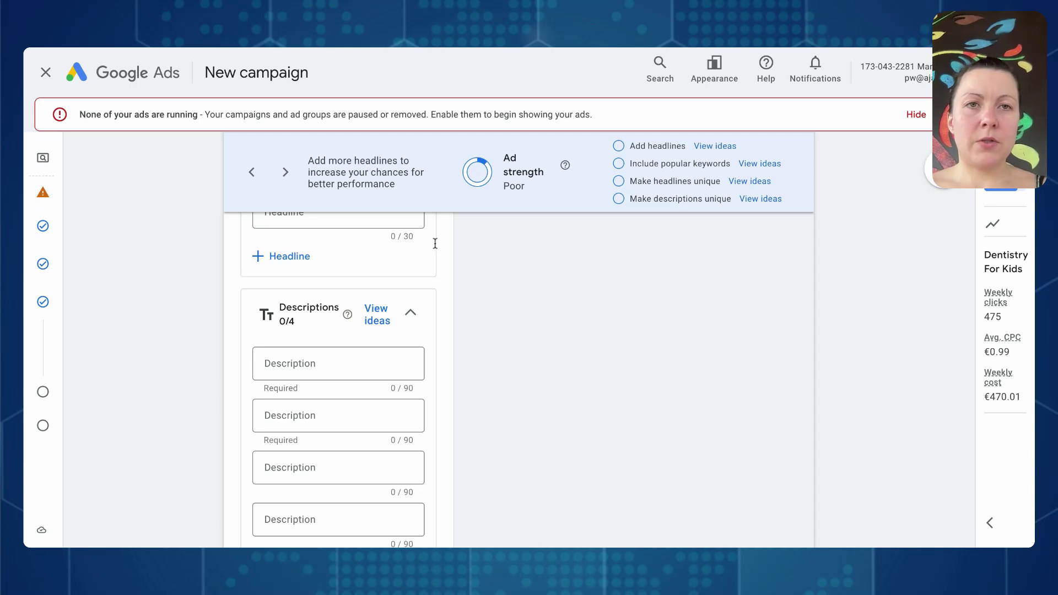
left_click(345, 364)
type("that prevention is one of the best cures.")
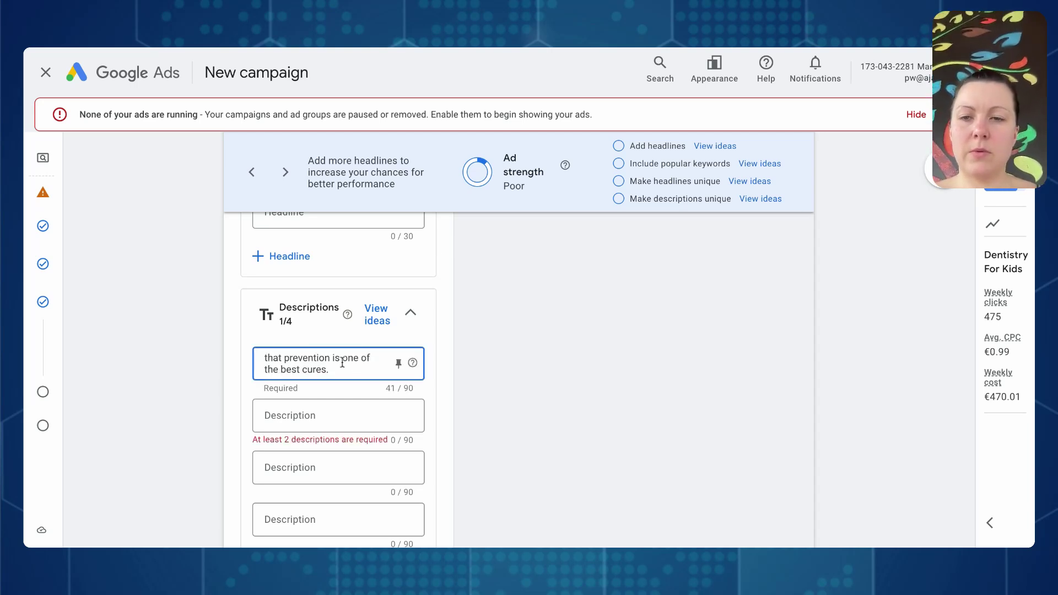
left_click_drag(292, 364, 233, 358)
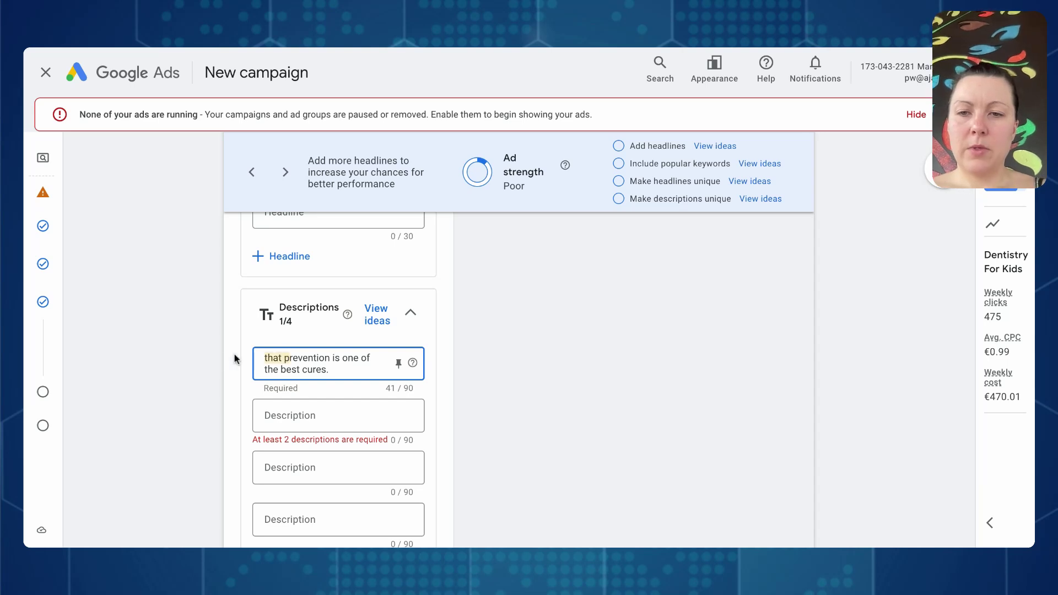
type("P")
- Extend the first description with the sentence "Start at an early age with professional dental care."
left_click(321, 368)
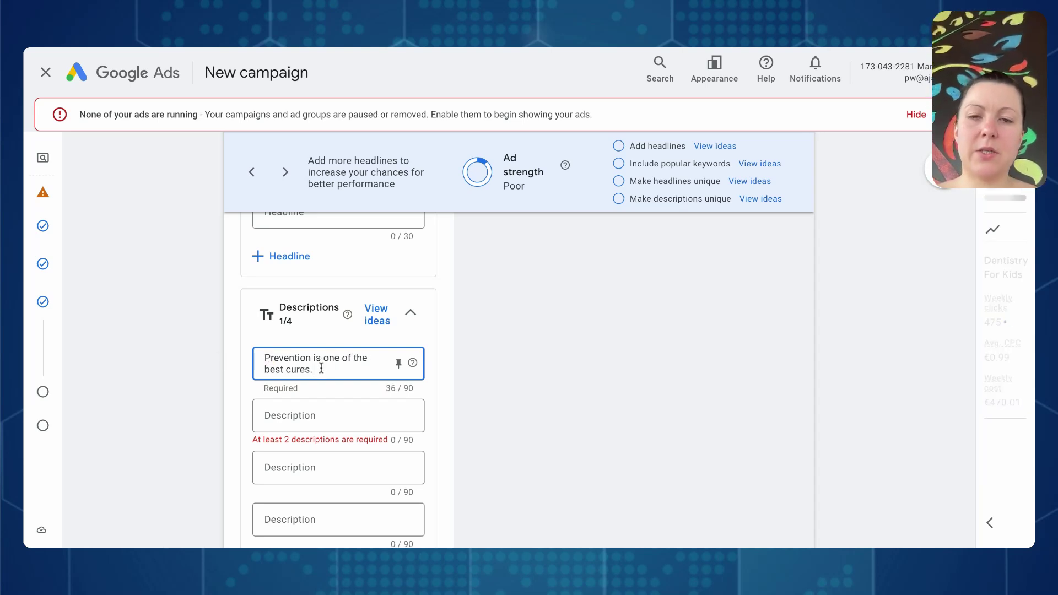
type("Start")
type(" at an ea")
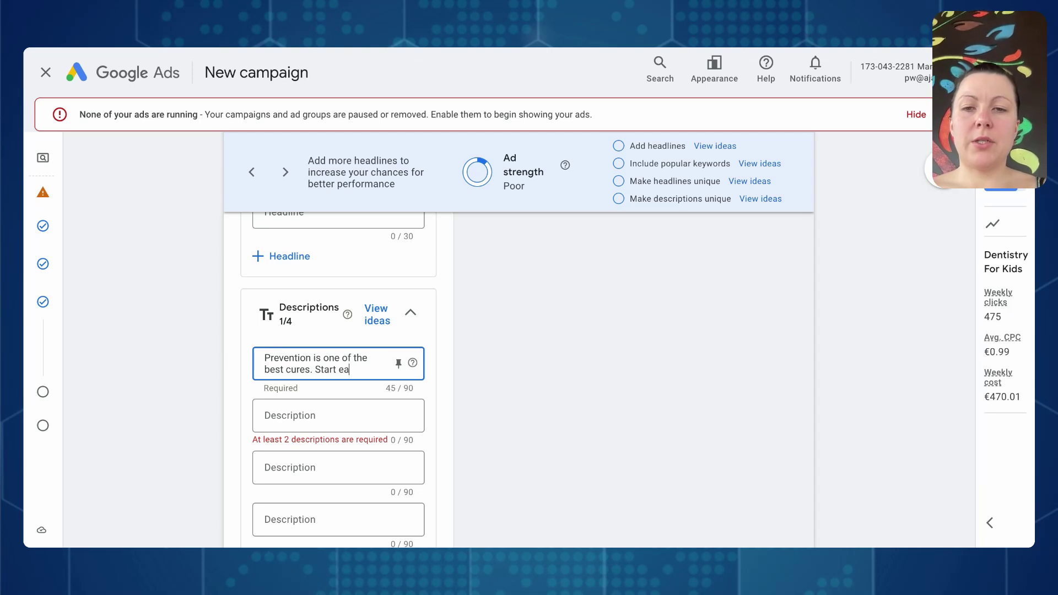
key("BackSpace")
key("BackSpace")
type("at an early ag")
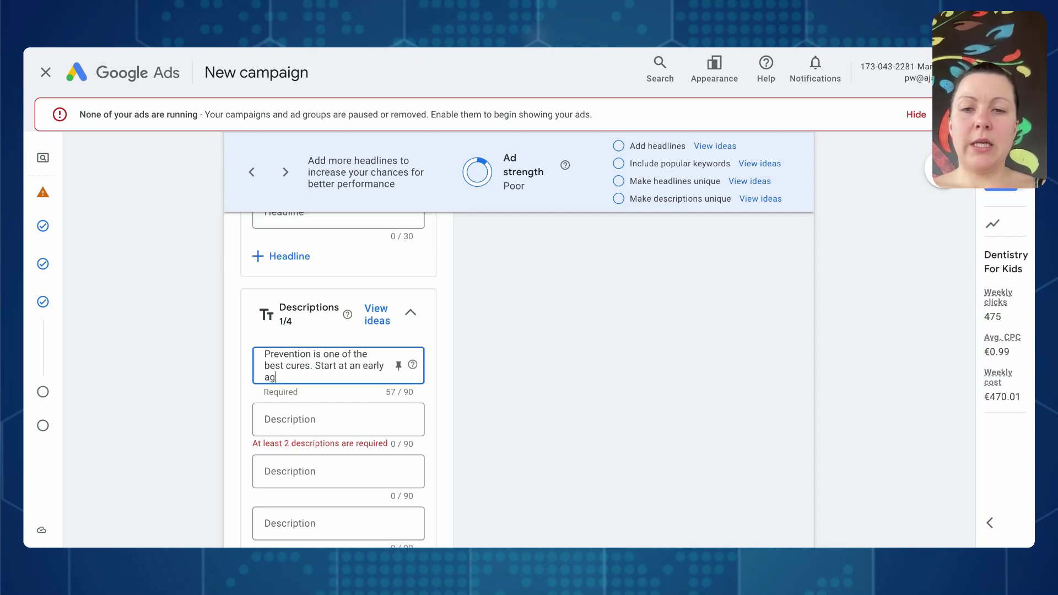
type("e with prof")
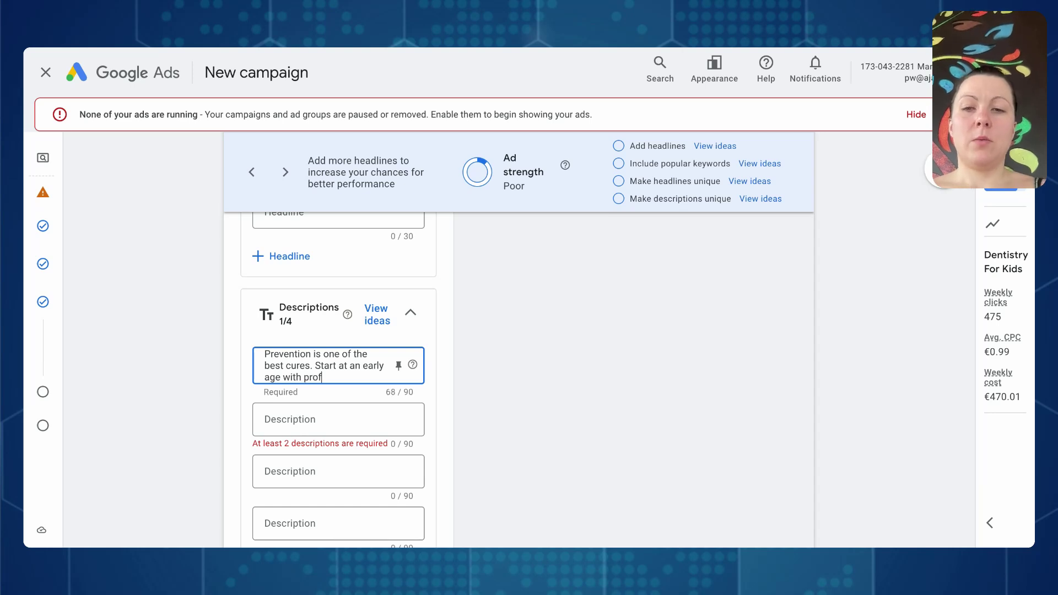
type("essional dental care.")
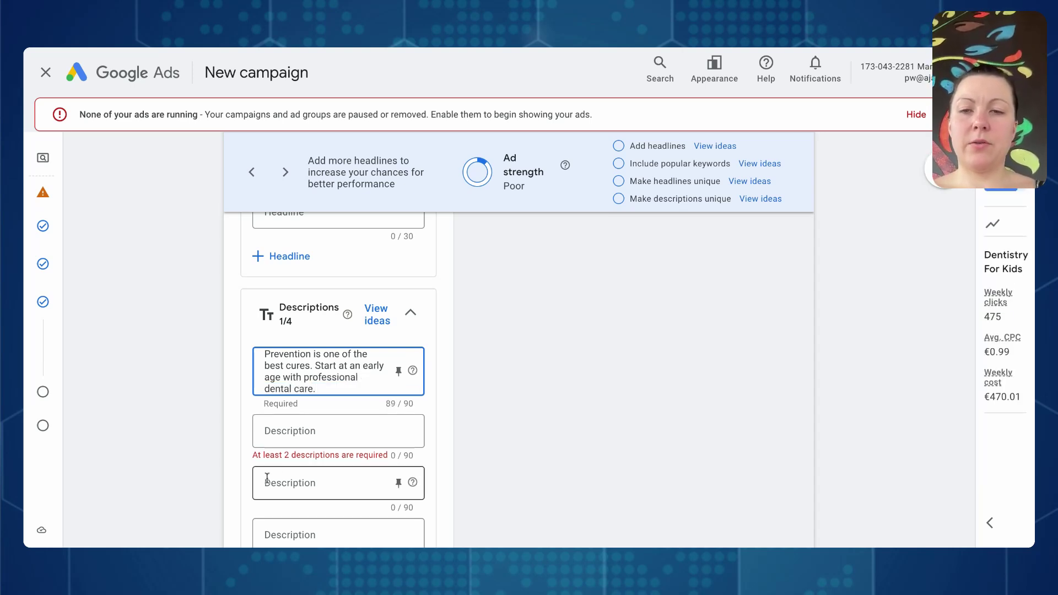
left_click(296, 432)
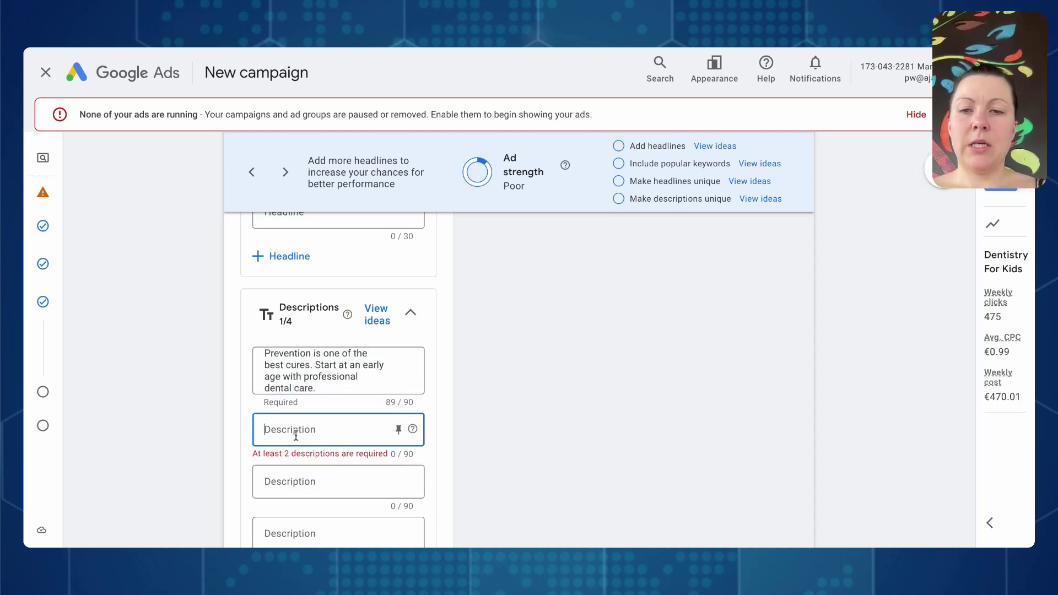
type("Top-rated")
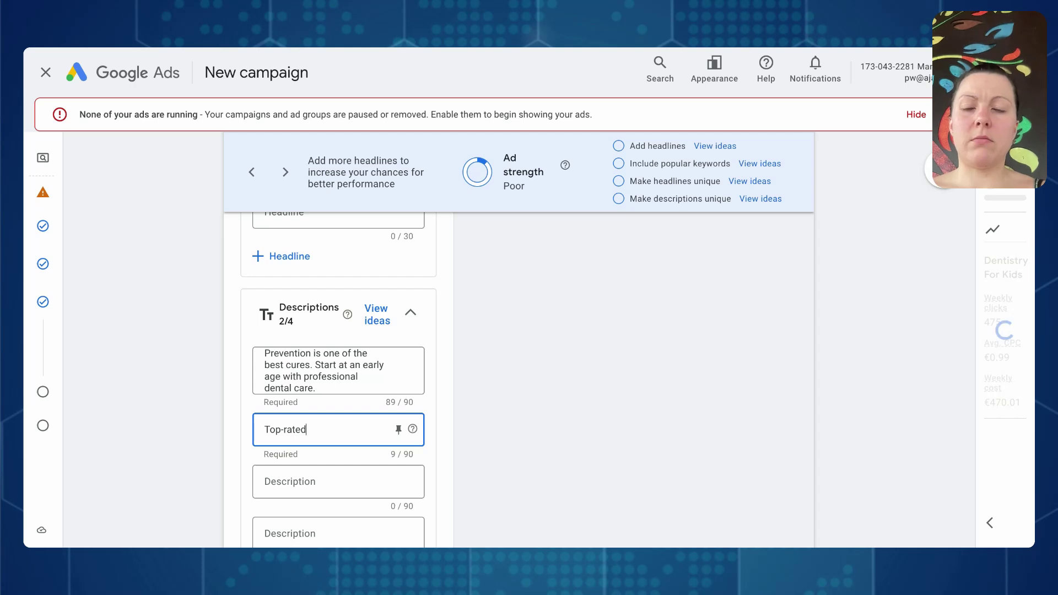
key("BackSpace")
key("BackSpace")
key("BackSpace")
key("BackSpace")
key("BackSpace")
key("BackSpace")
key("BackSpace")
key("BackSpace")
key("BackSpace")
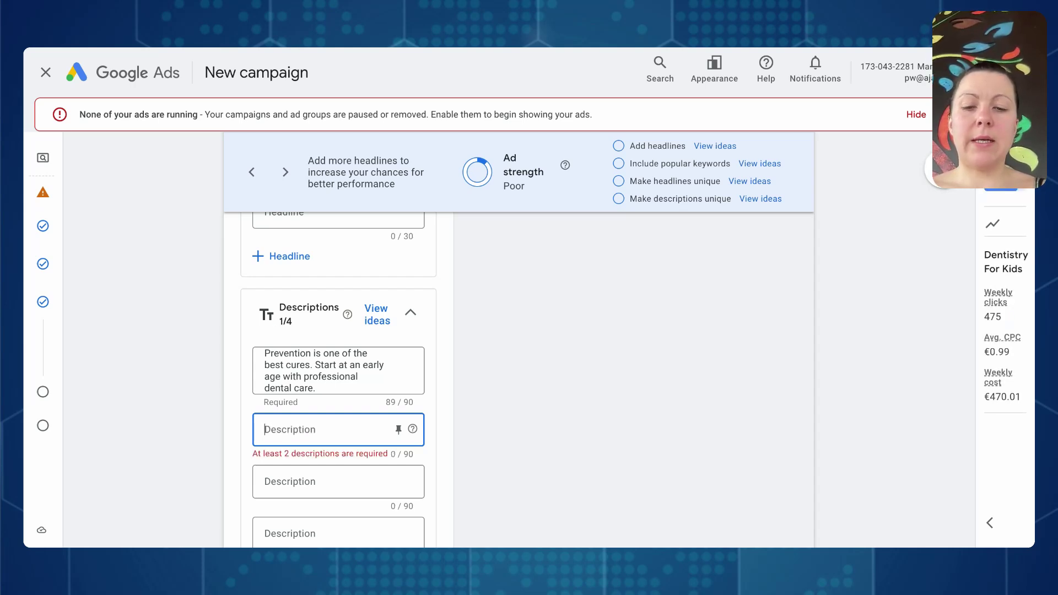
- Start the ad's second description with "500+ 5* Reviews"
type("500+")
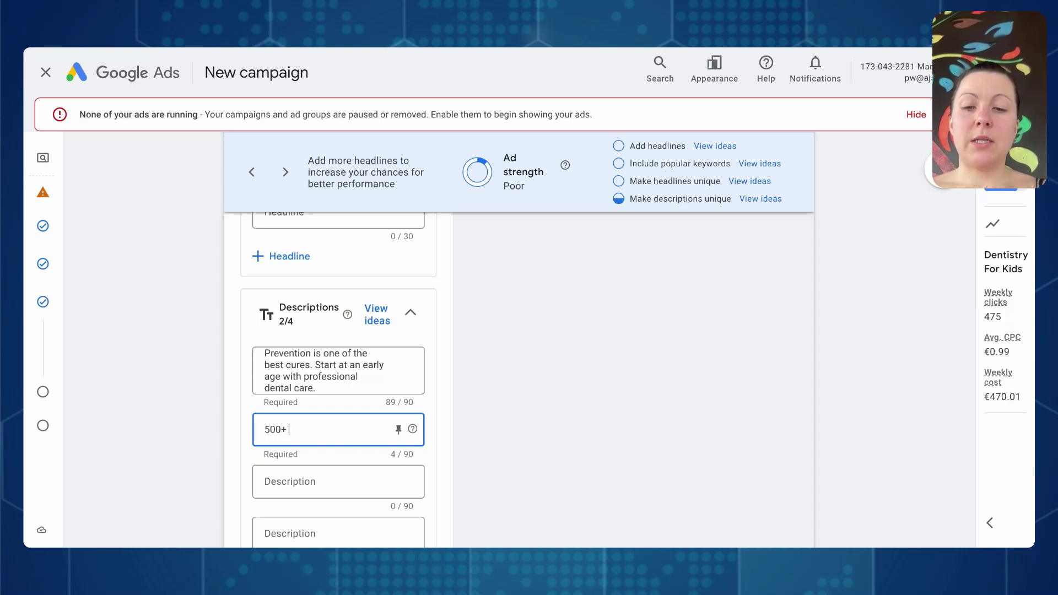
type(" 5* Reviews on Googl")
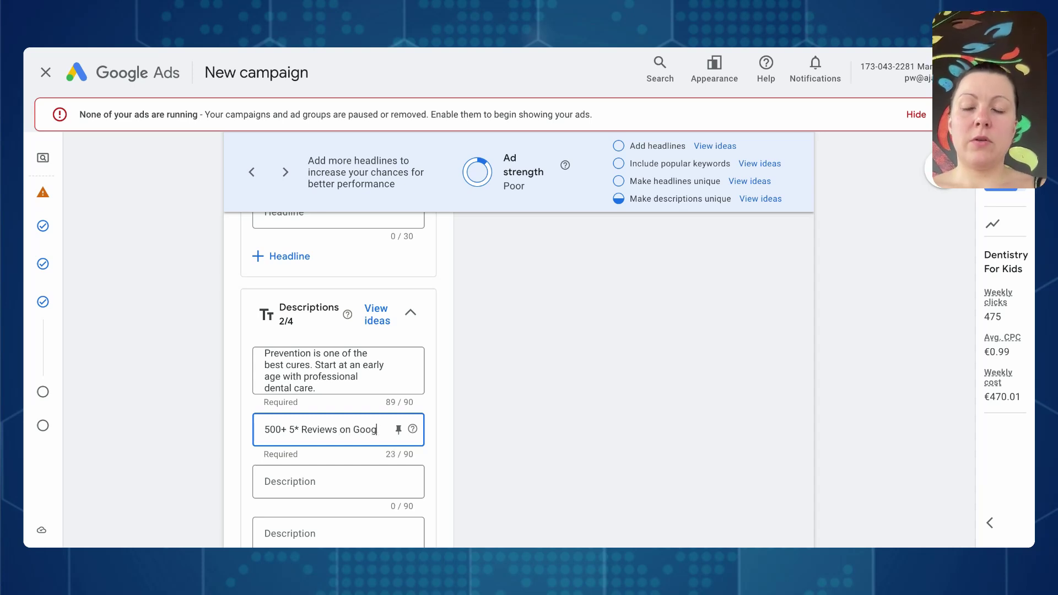
key("BackSpace")
key("BackSpace")
key("BackSpace")
key("BackSpace")
key("BackSpace")
key("BackSpace")
key("BackSpace")
key("BackSpace")
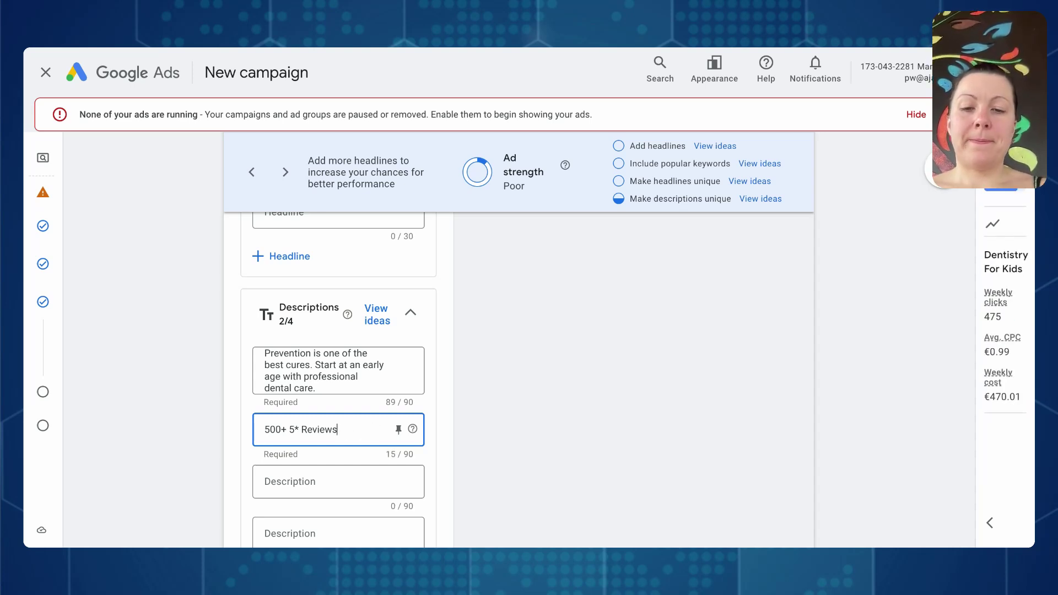
- Extend the second description with ". Talk with our specialist today and schedule an appointment."
type(". Talk")
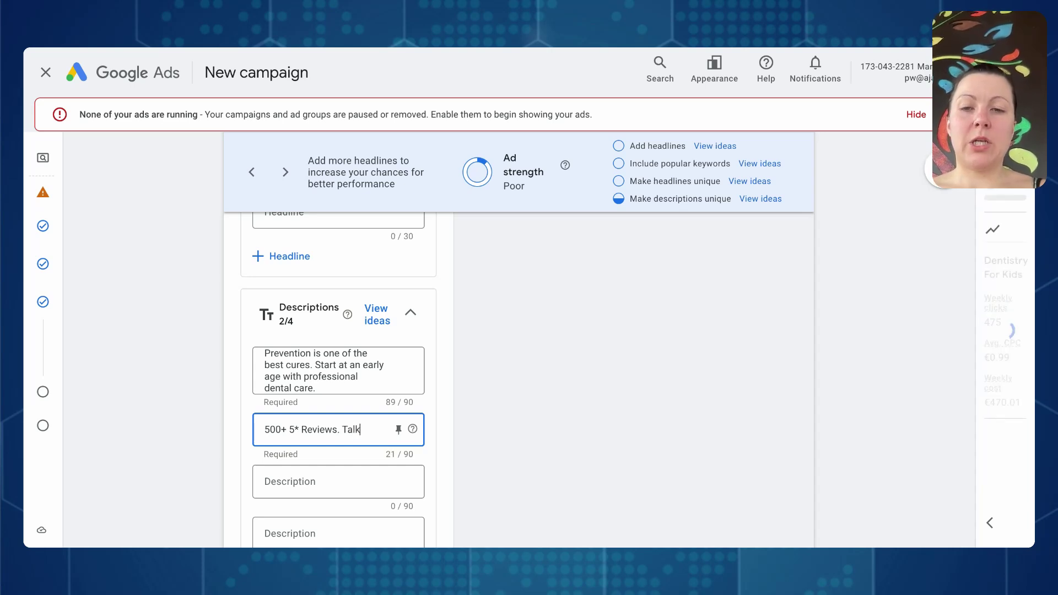
type(" with our specialist")
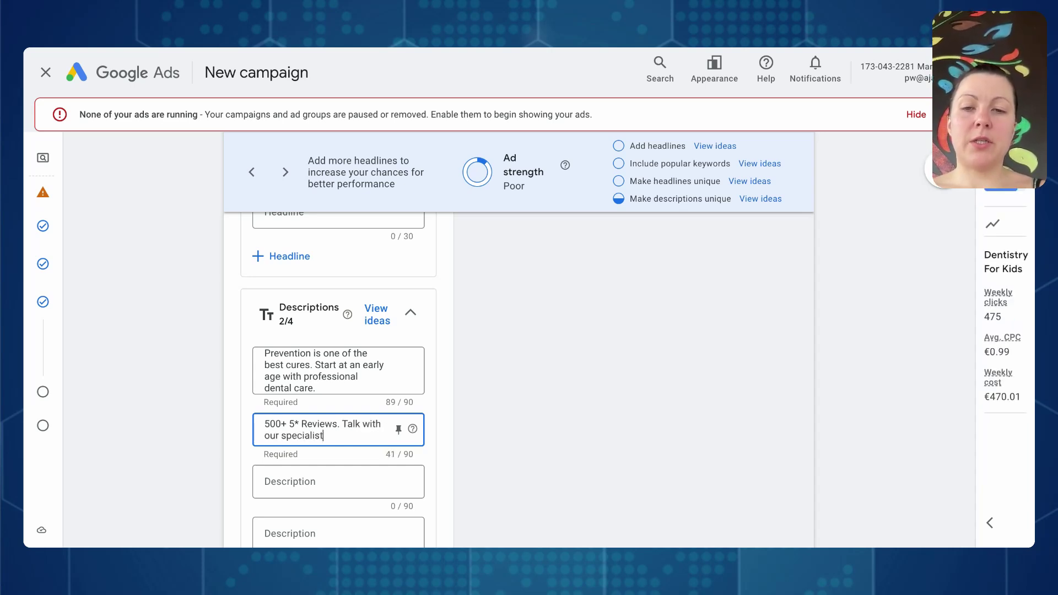
type(" today.")
key("BackSpace")
type("an dsched")
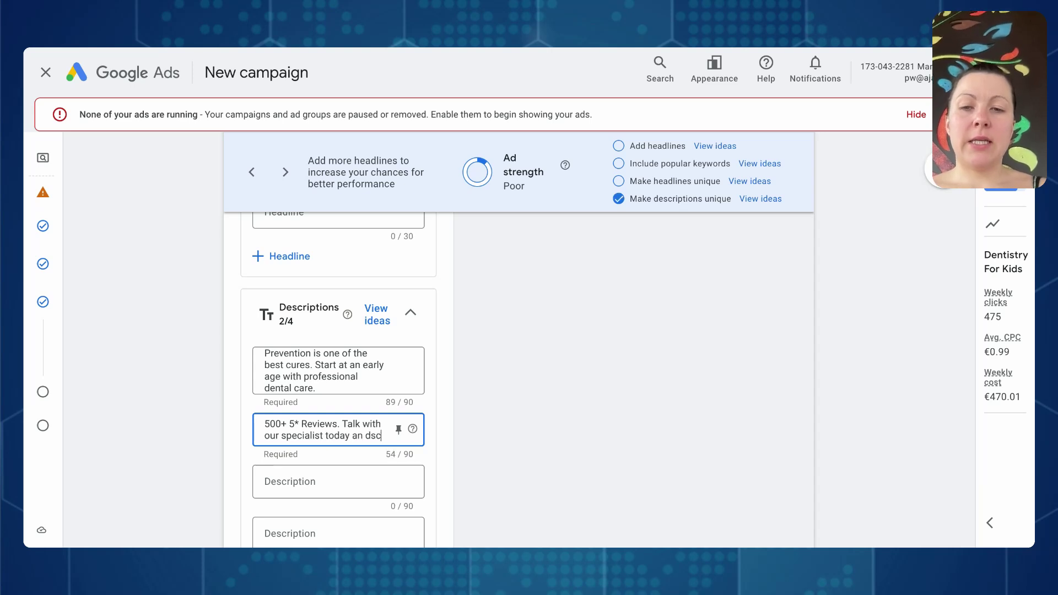
key("BackSpace")
key("BackSpace")
key("BackSpace")
key("BackSpace")
key("BackSpace")
key("BackSpace")
key("BackSpace")
type("d s")
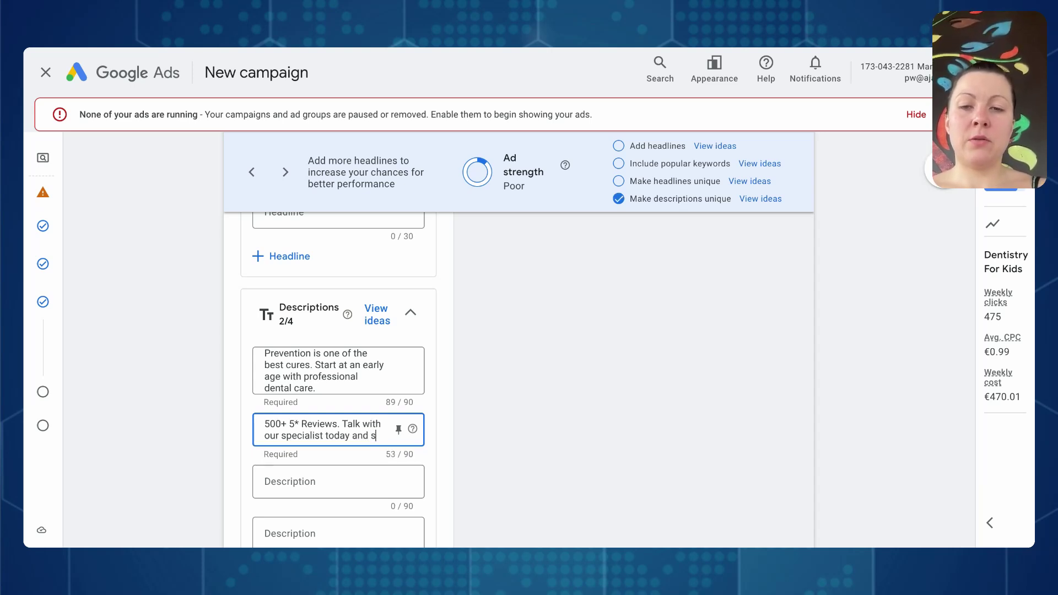
type("chedule an appointment.")
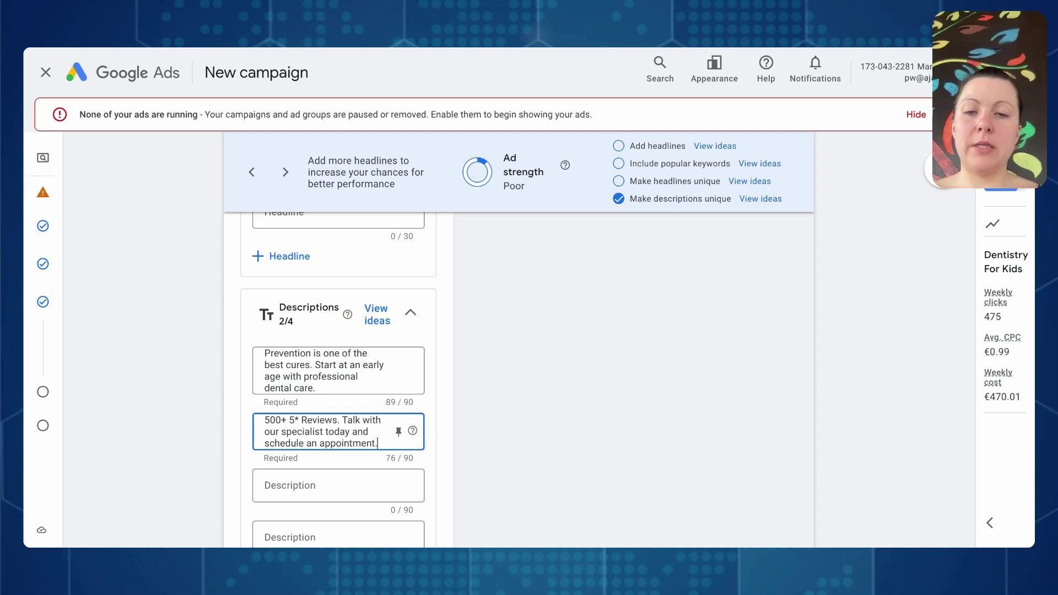
- Begin the ad's third description as a quoted patient review reading "Dr. Who took away all my"
left_click(310, 484)
scroll(312, 446, "down", 1)
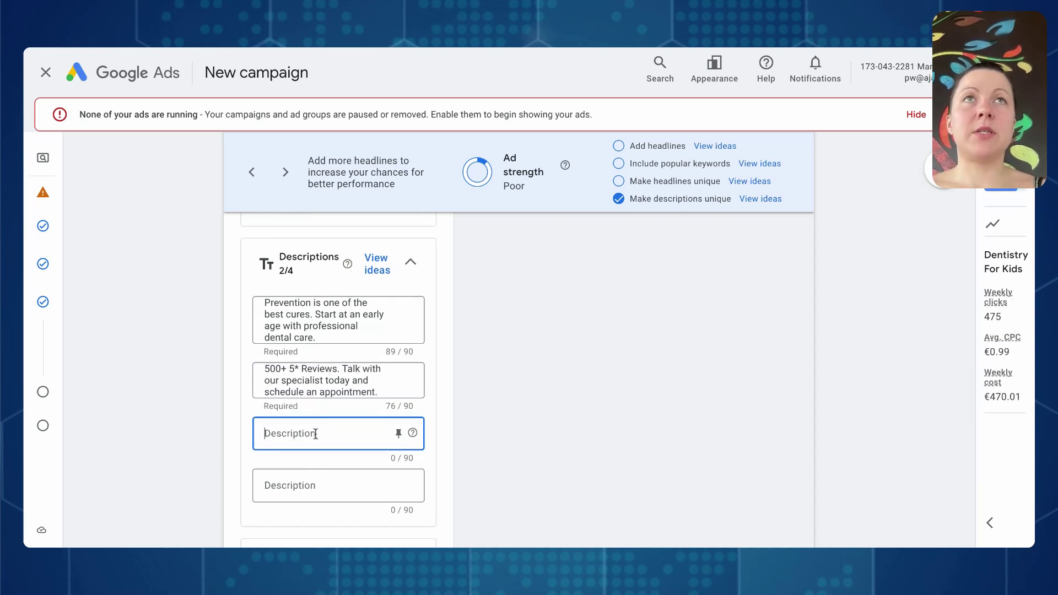
type("\"")
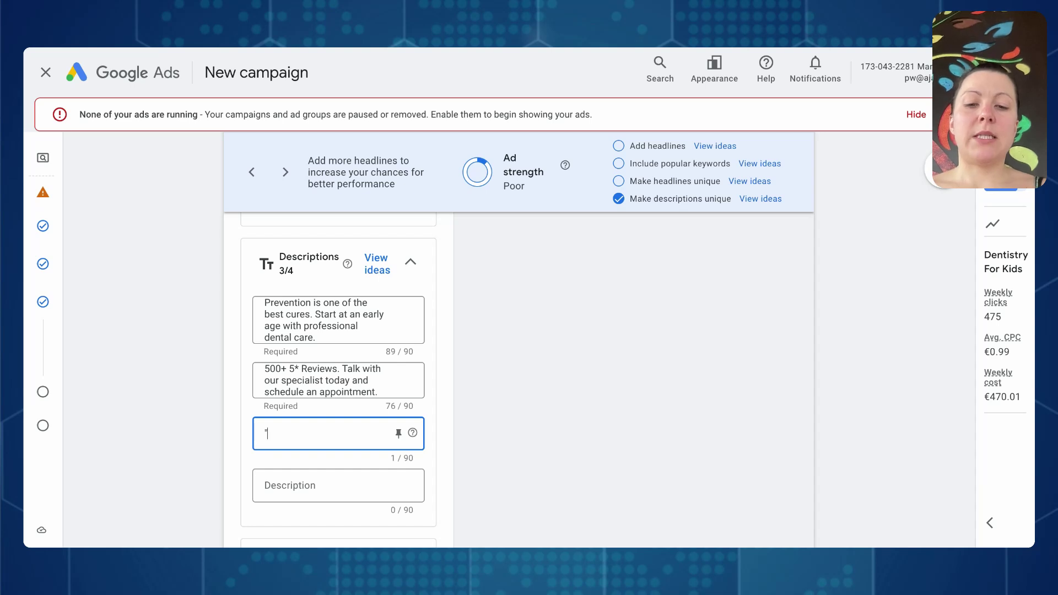
type("Dr. Who")
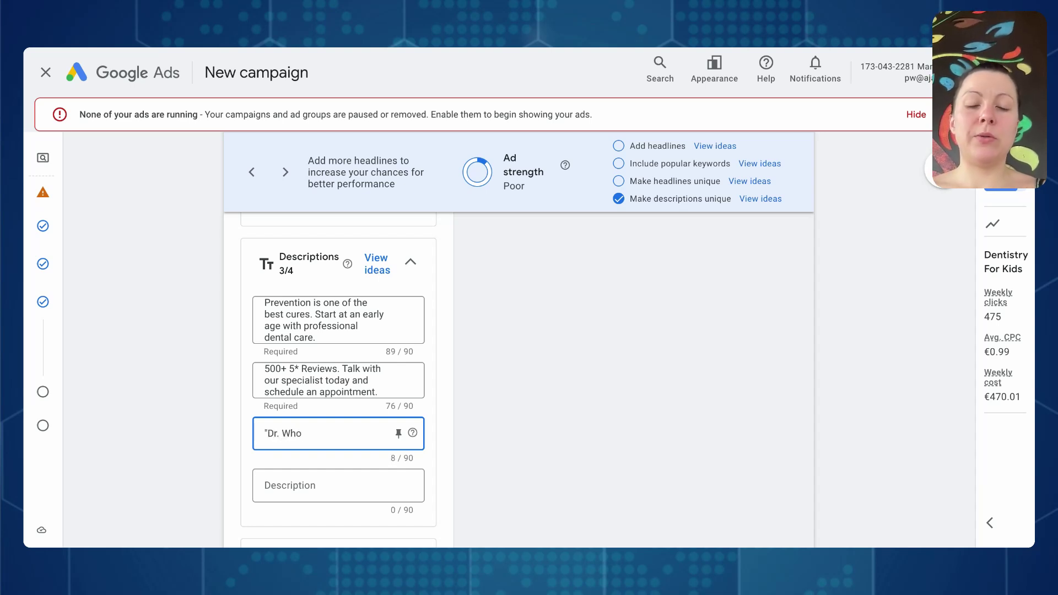
type(" took outmy")
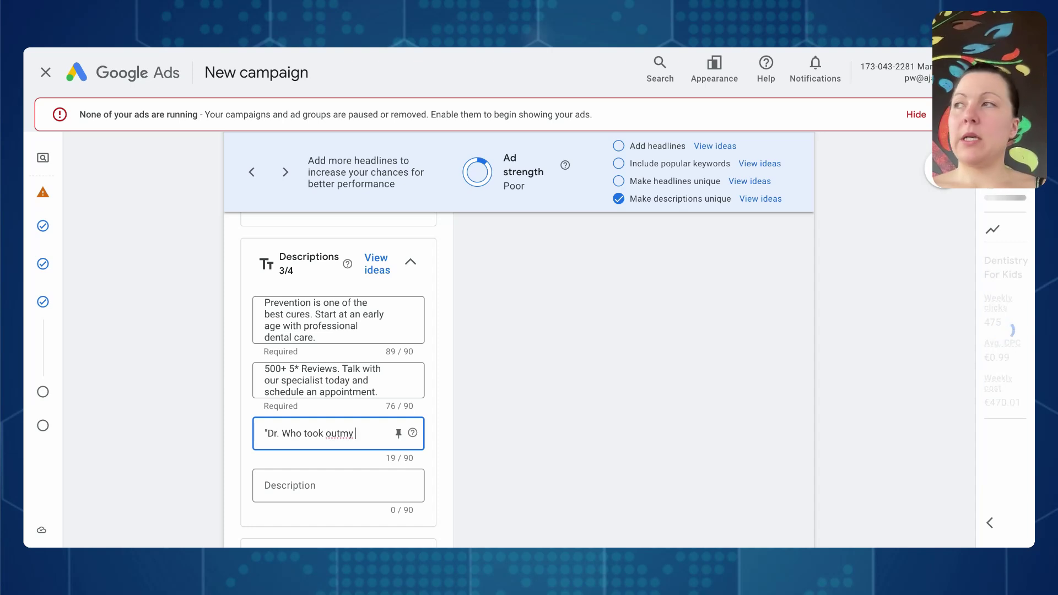
key("BackSpace")
type("out")
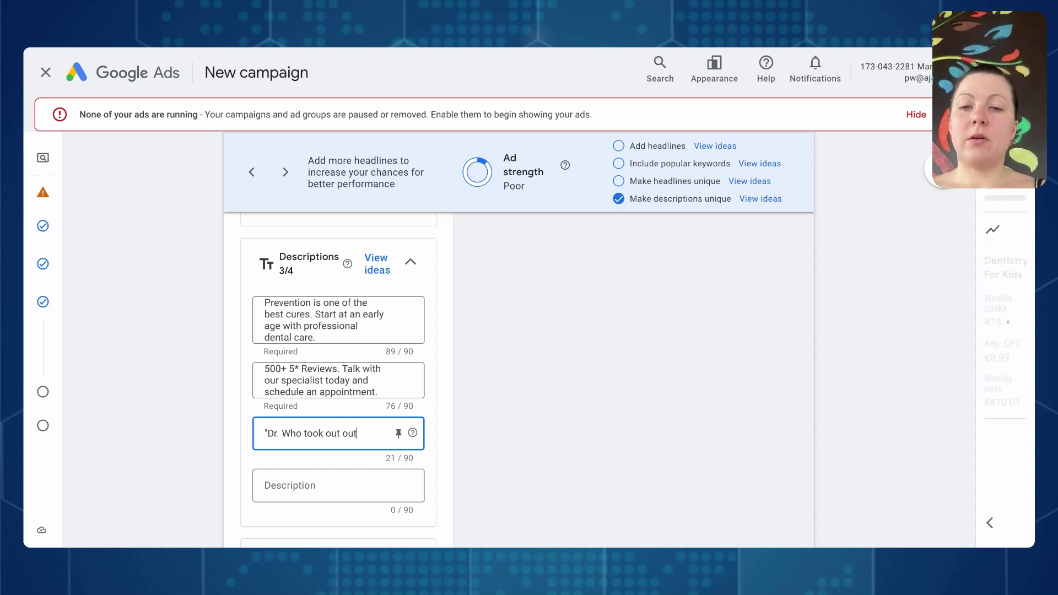
key("BackSpace")
key("BackSpace")
type("al")
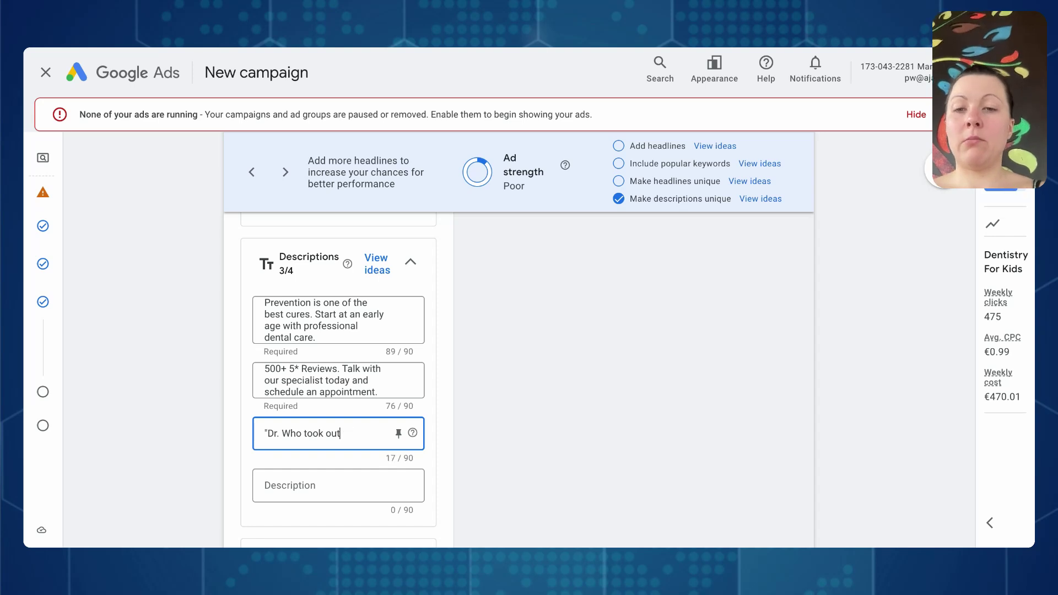
key("BackSpace")
key("BackSpace")
key("BackSpace")
type("away all my")
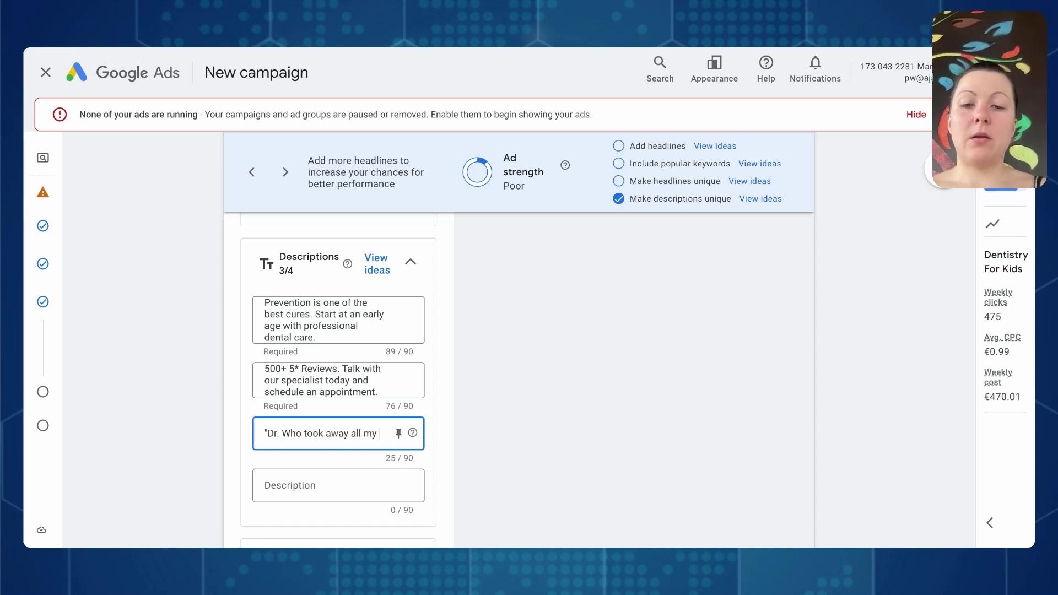
- Complete the quoted review with "fear and made an usually difficult treatment very pleasant." and a closing quotation mark, without a reviewer name
type(" fear and made a")
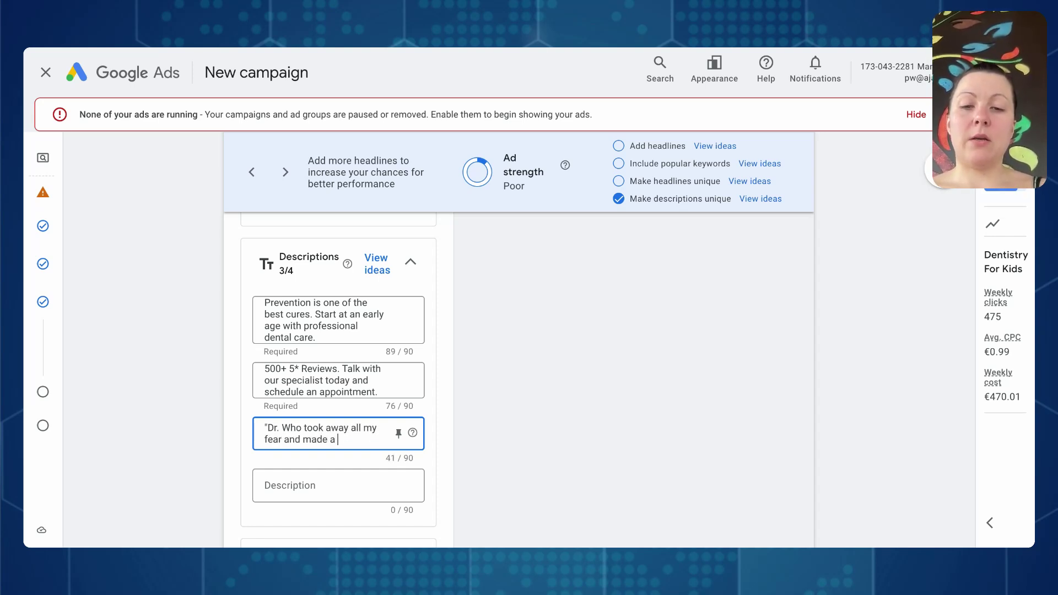
type("n us")
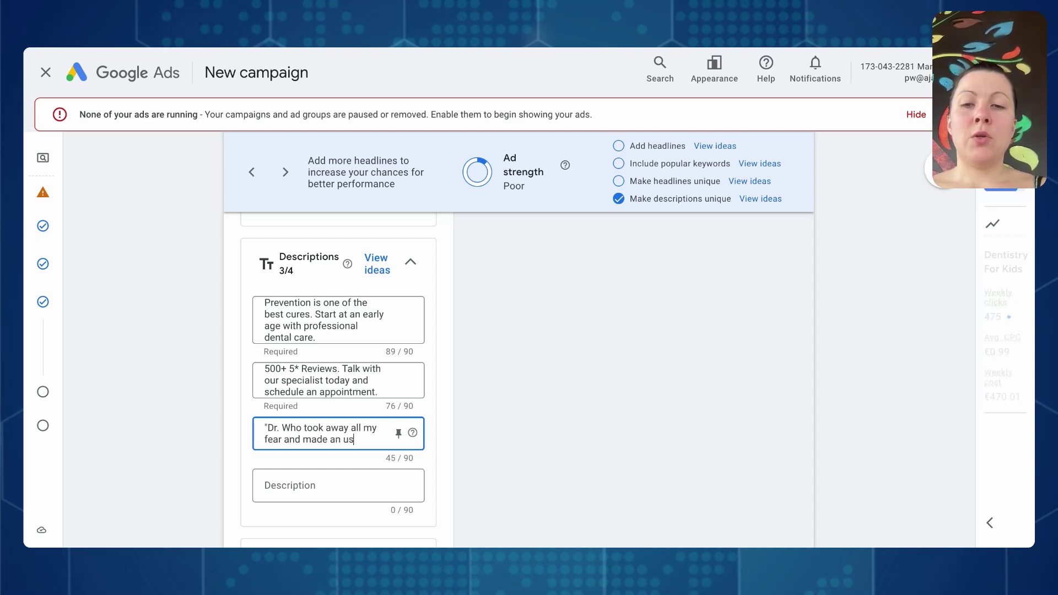
type("ually dif")
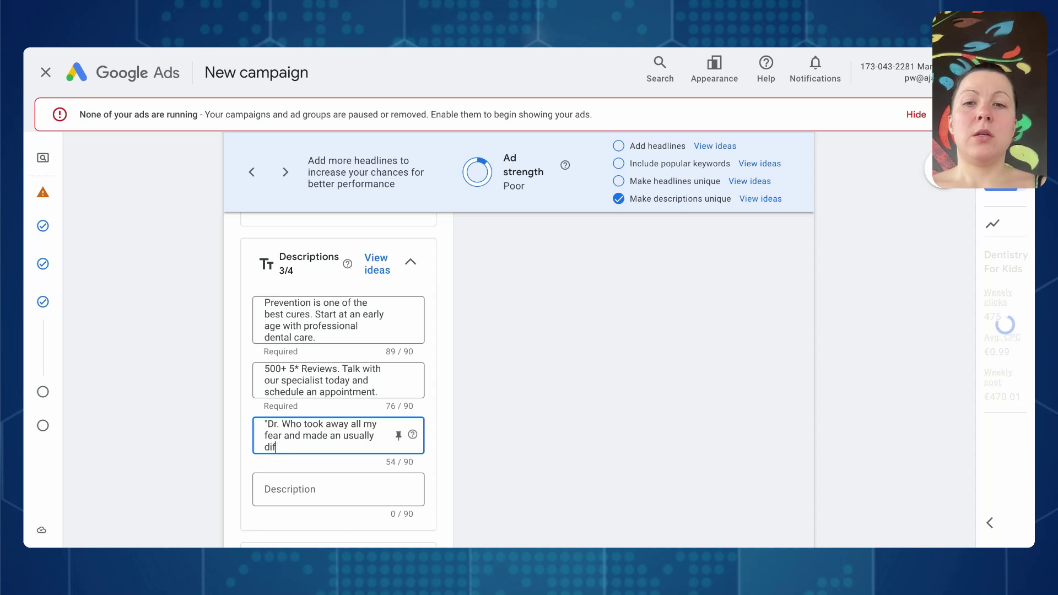
type("ficult treatment very pleasant.")
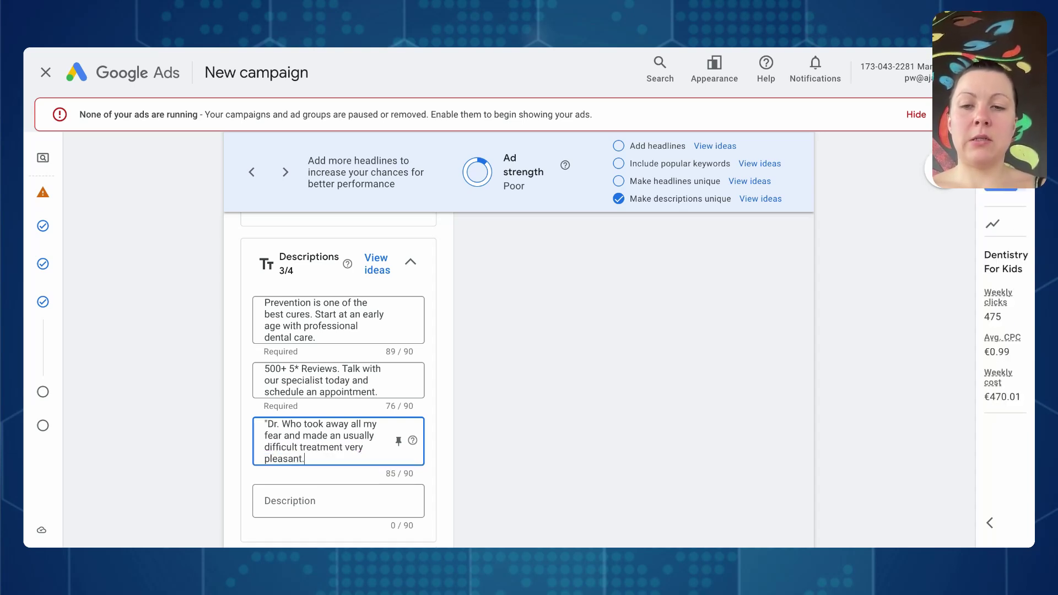
type("\" - Maryy")
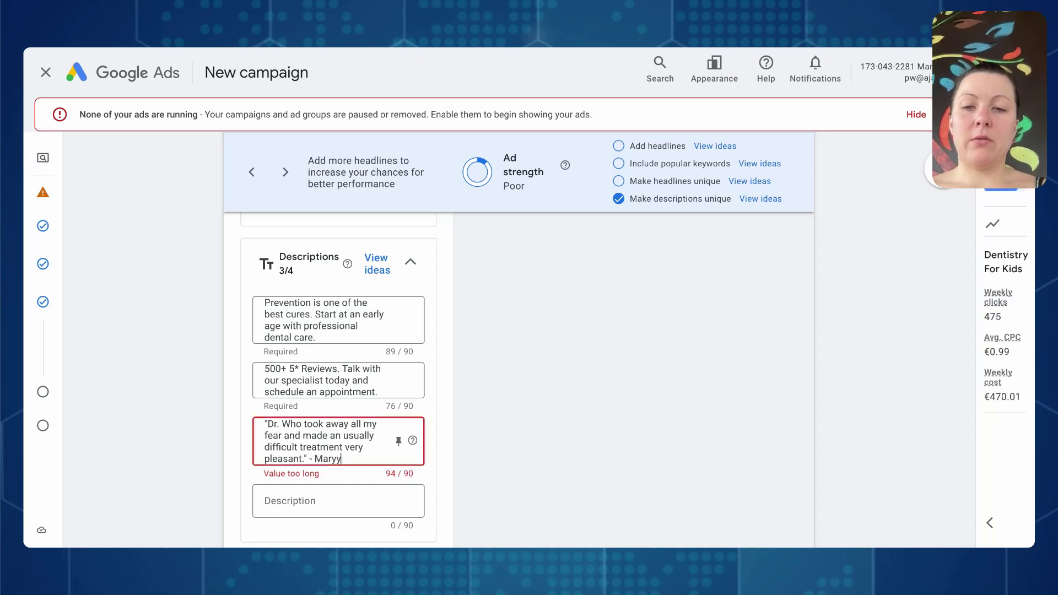
key("BackSpace")
key("BackSpace")
key("BackSpace")
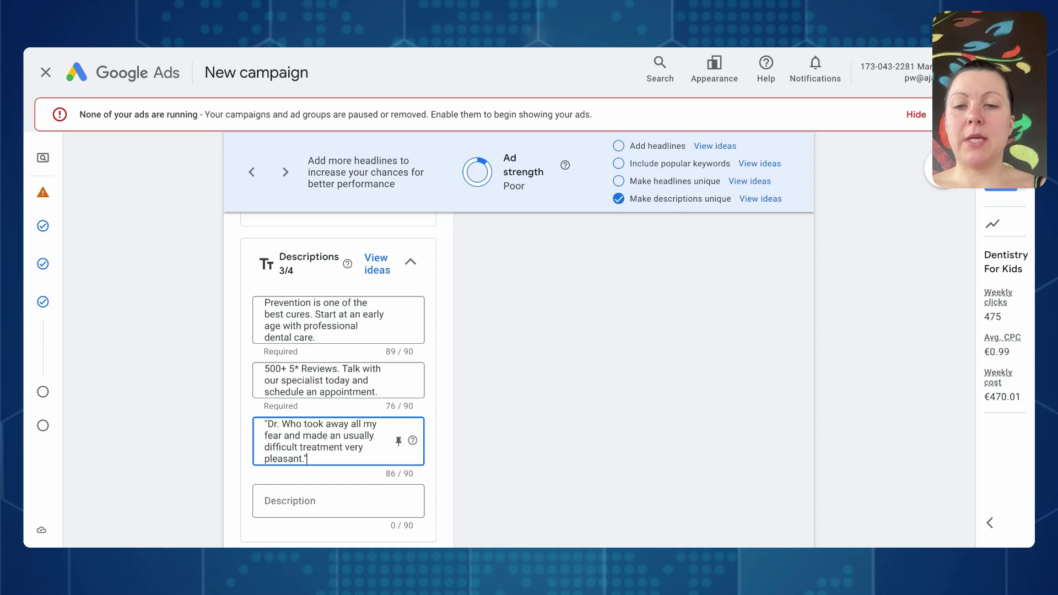
- Finish the responsive search ad without adding a business name, sitelinks or callouts
scroll(319, 414, "down", 5)
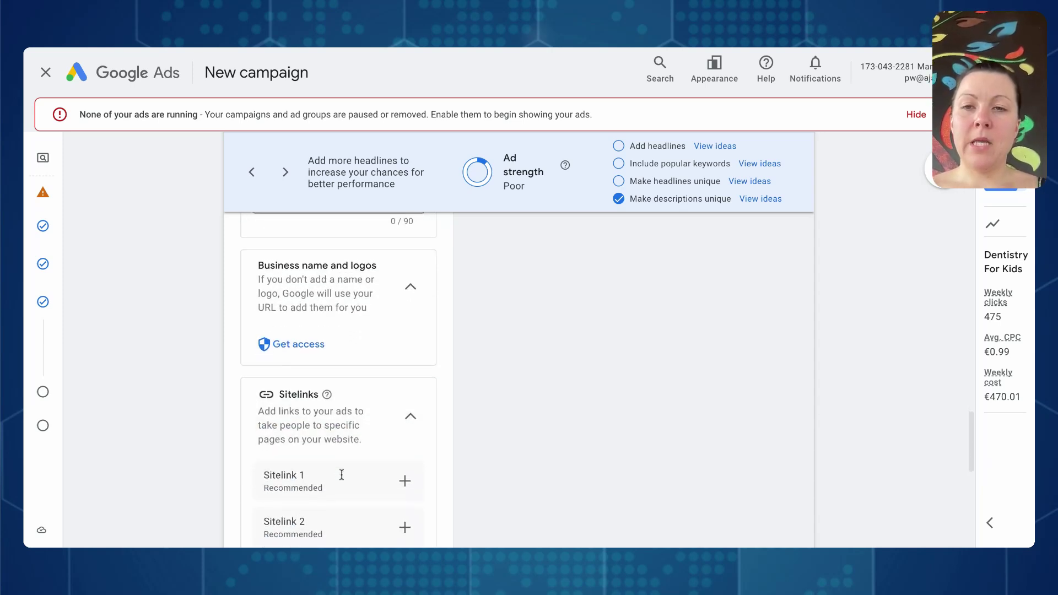
scroll(359, 422, "down", 6)
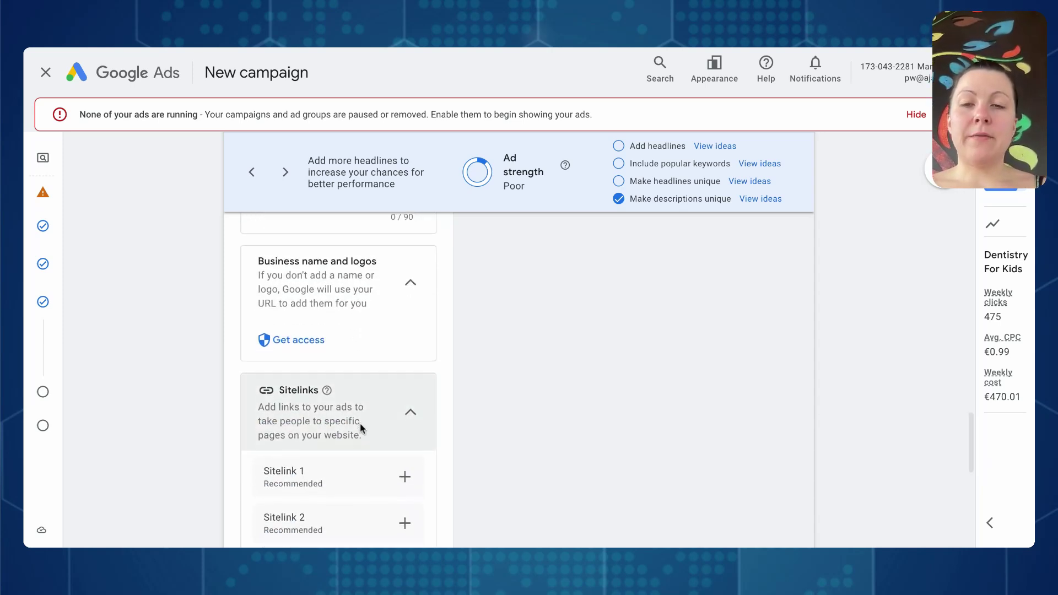
scroll(361, 428, "down", 2)
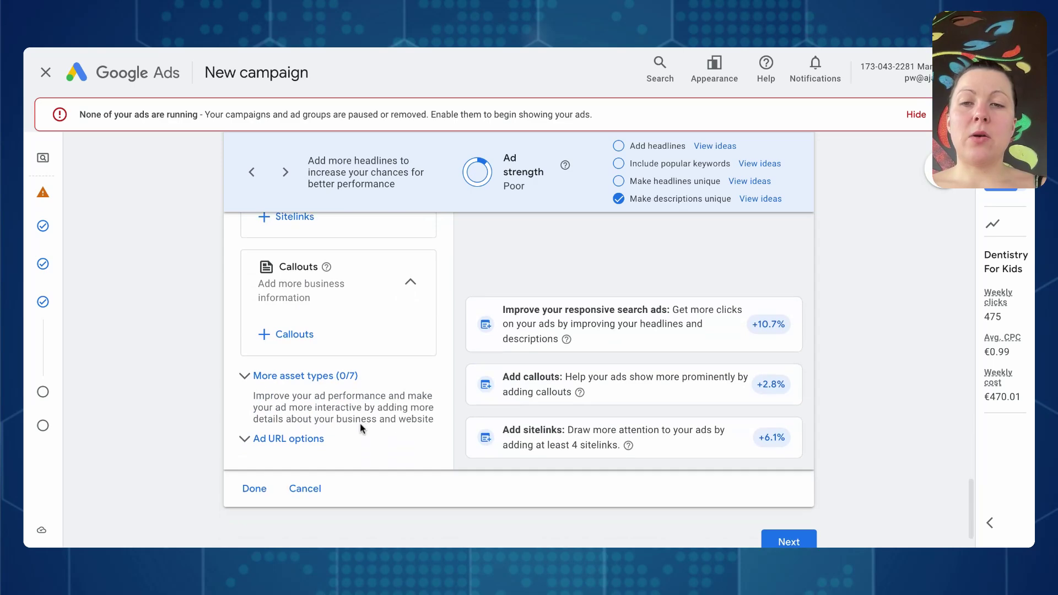
left_click(258, 492)
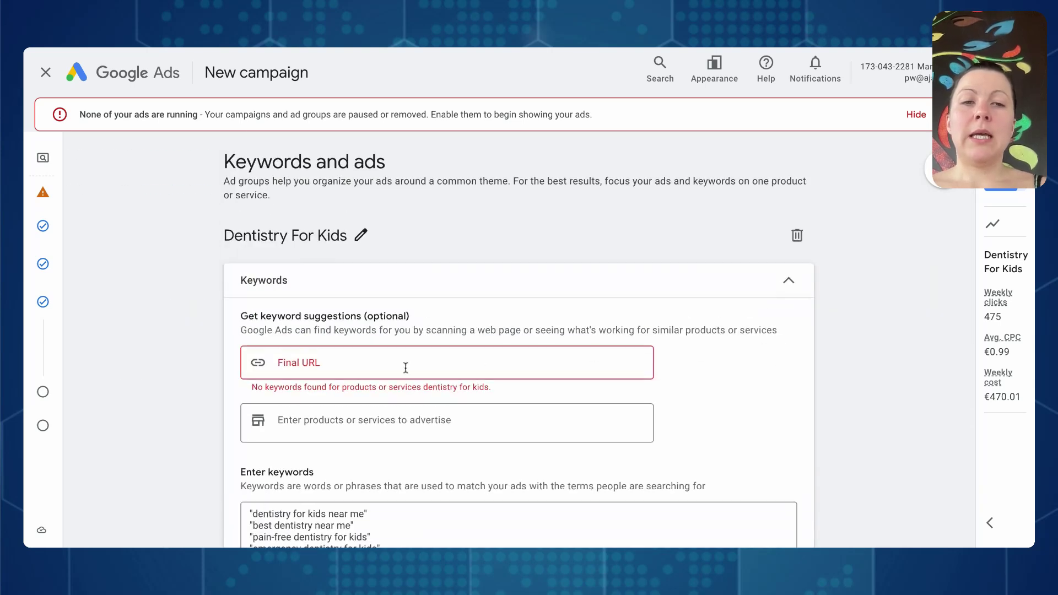
- Review the Dentistry For Kids ad group's keywords and ad, and continue to the campaign budget
scroll(406, 368, "down", 7)
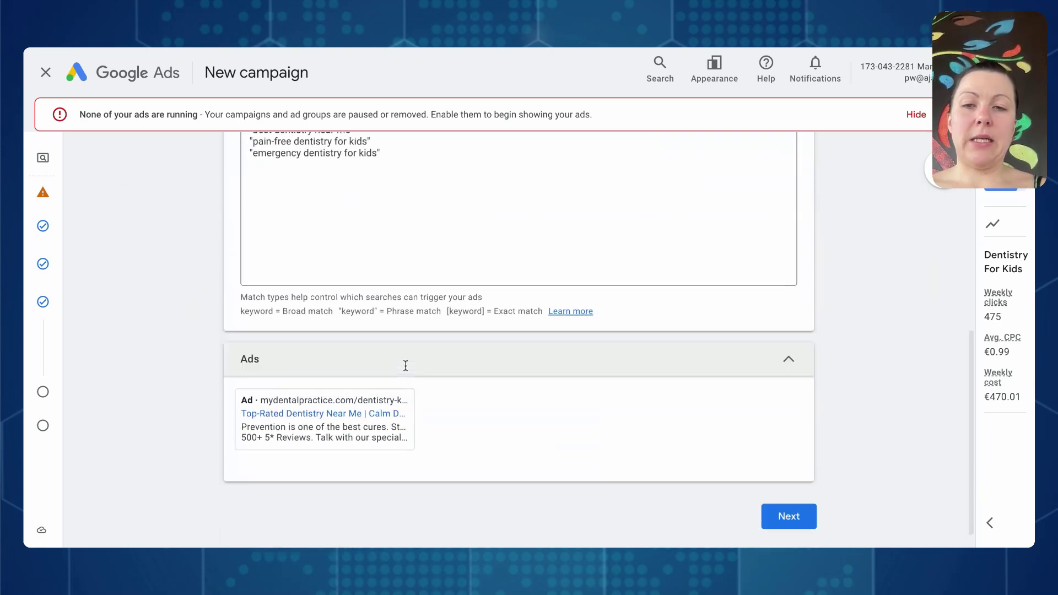
scroll(406, 366, "up", 6)
scroll(644, 388, "down", 4)
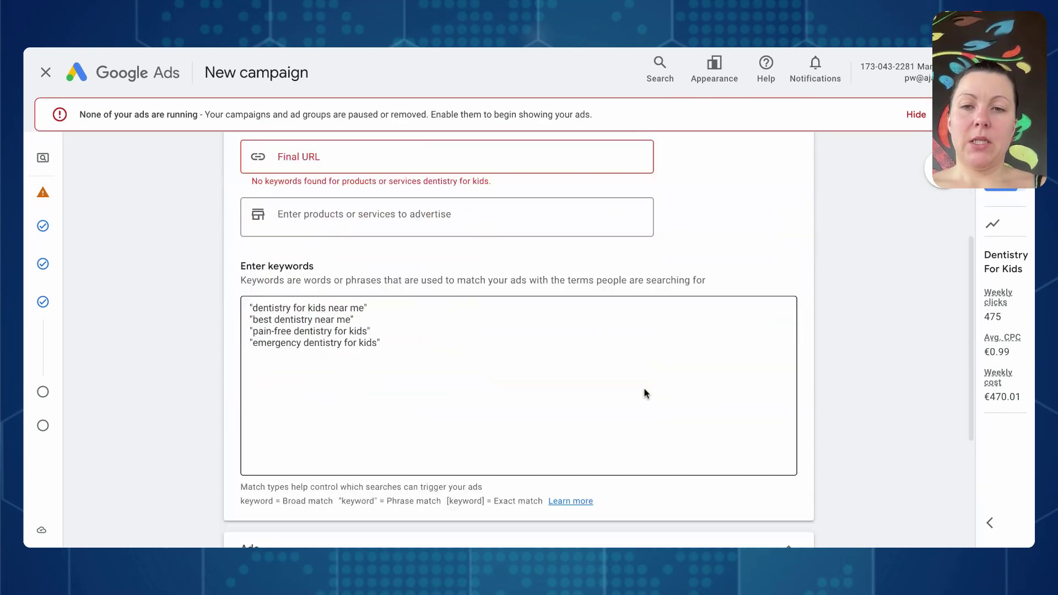
scroll(644, 388, "down", 4)
left_click(782, 495)
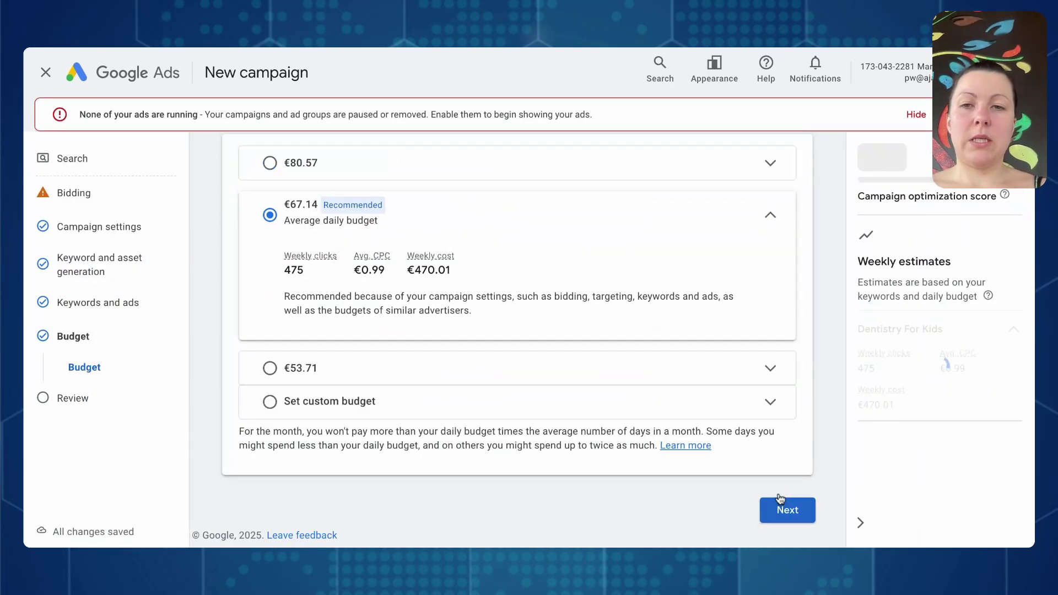
- Set a custom average daily budget of €31 for the campaign
left_click(316, 405)
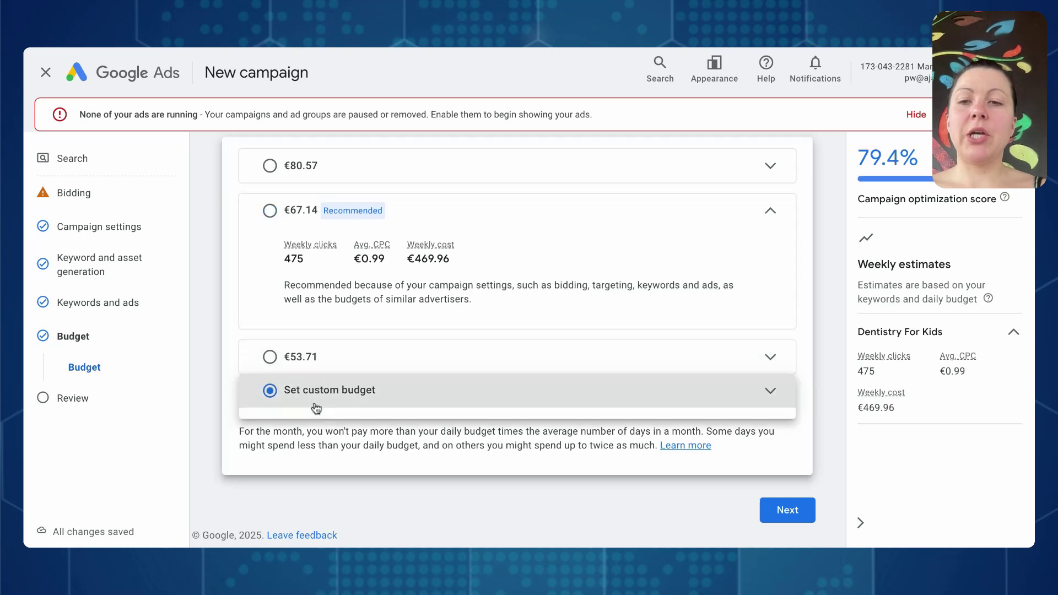
double_click(340, 341)
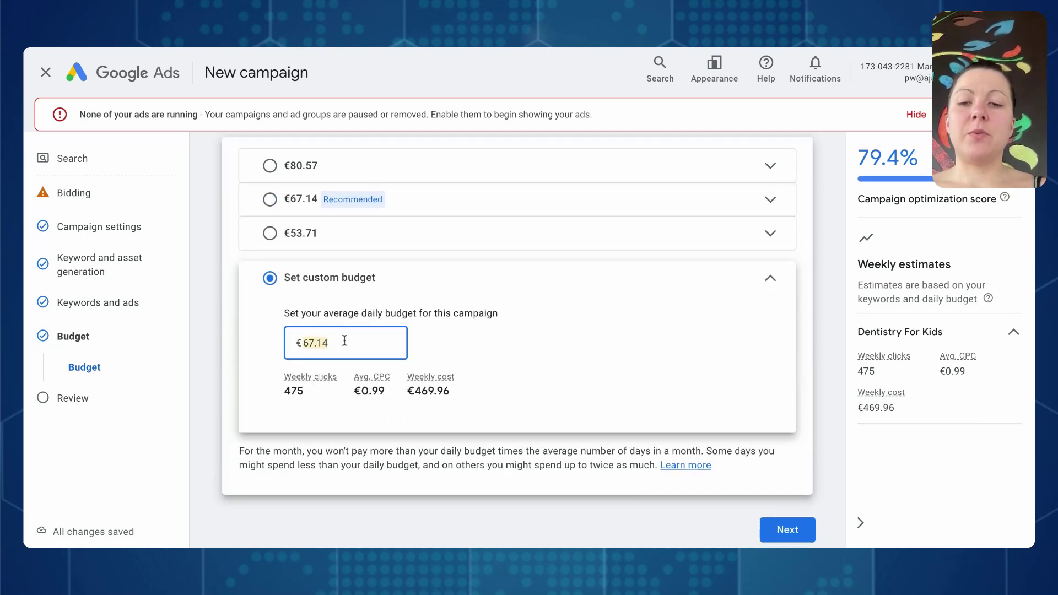
type("31")
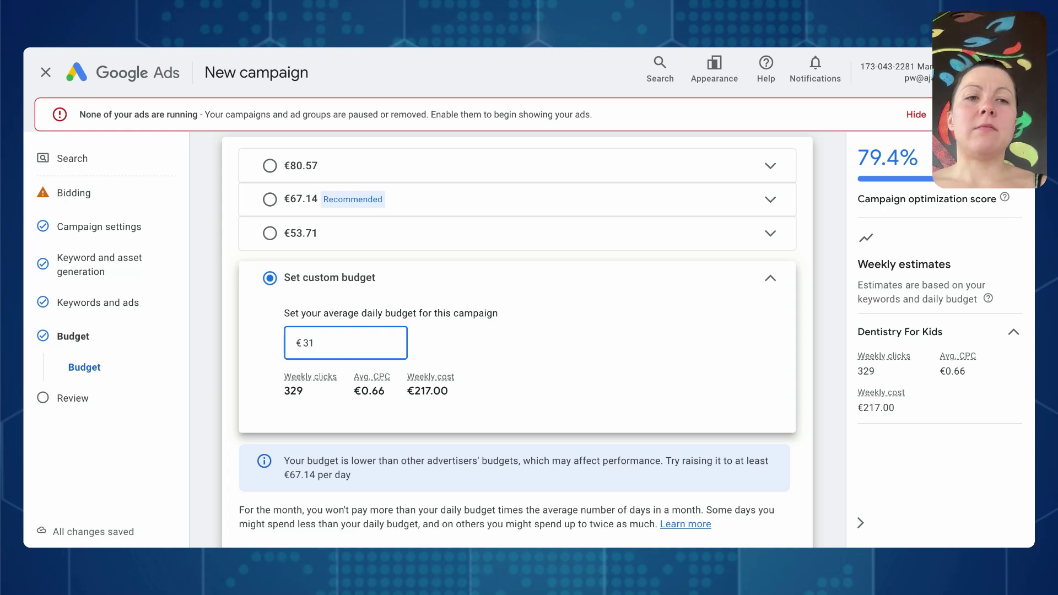
scroll(734, 440, "down", 1)
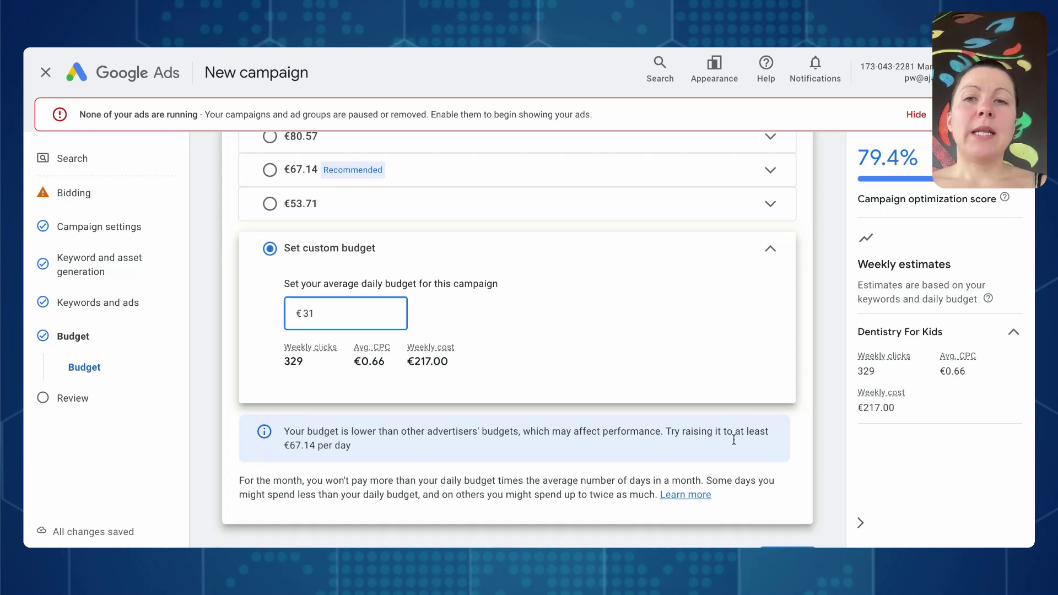
- Check the Dentistry For Kids weekly estimates and the campaign optimization score, and continue to the campaign review
left_click(955, 374)
left_click_drag(860, 370, 857, 409)
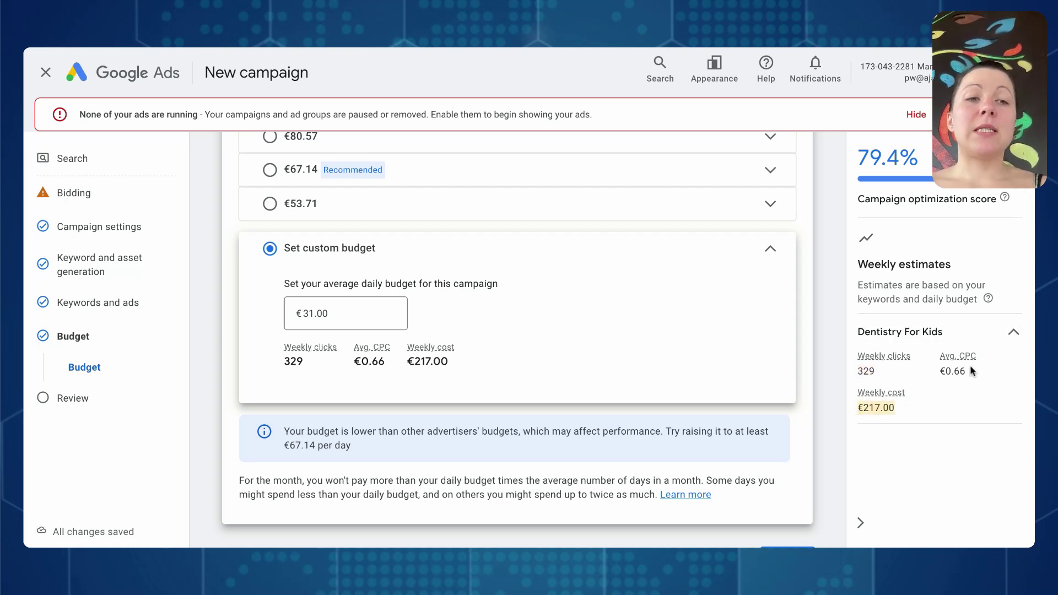
left_click_drag(970, 365, 934, 375)
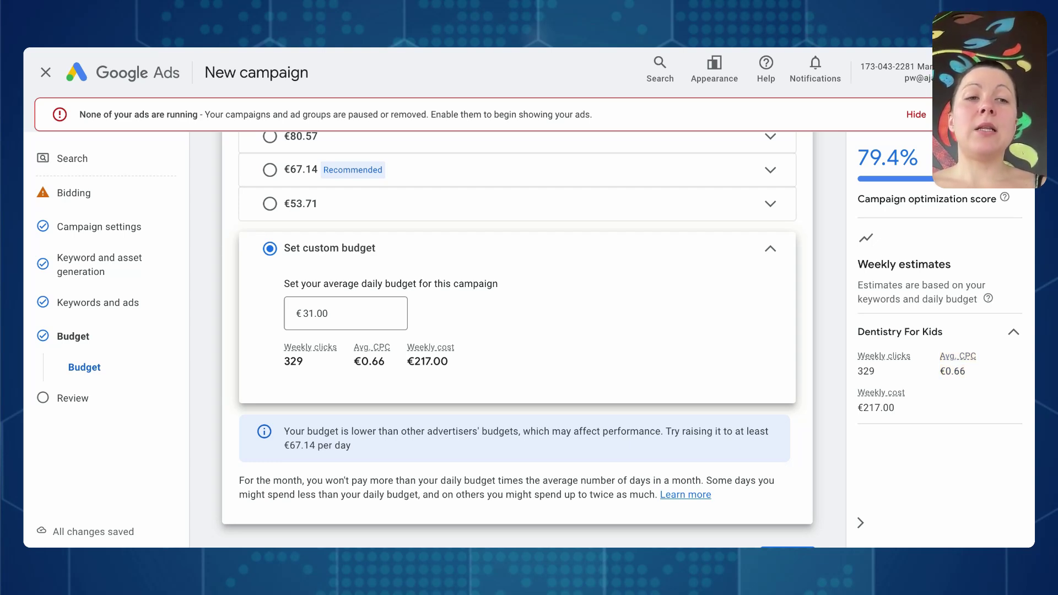
scroll(681, 349, "down", 2)
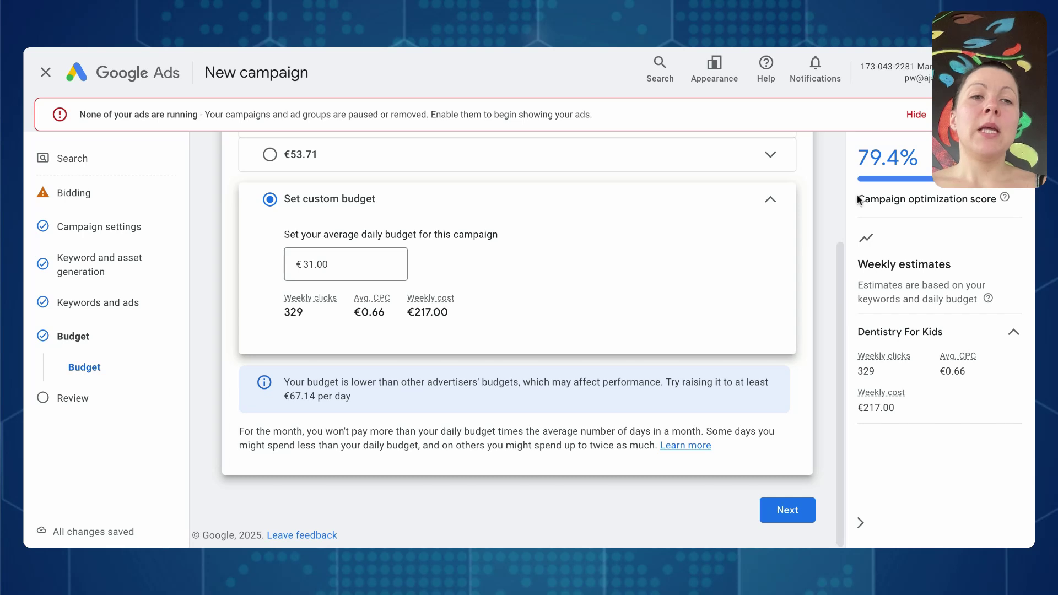
left_click_drag(858, 160, 931, 163)
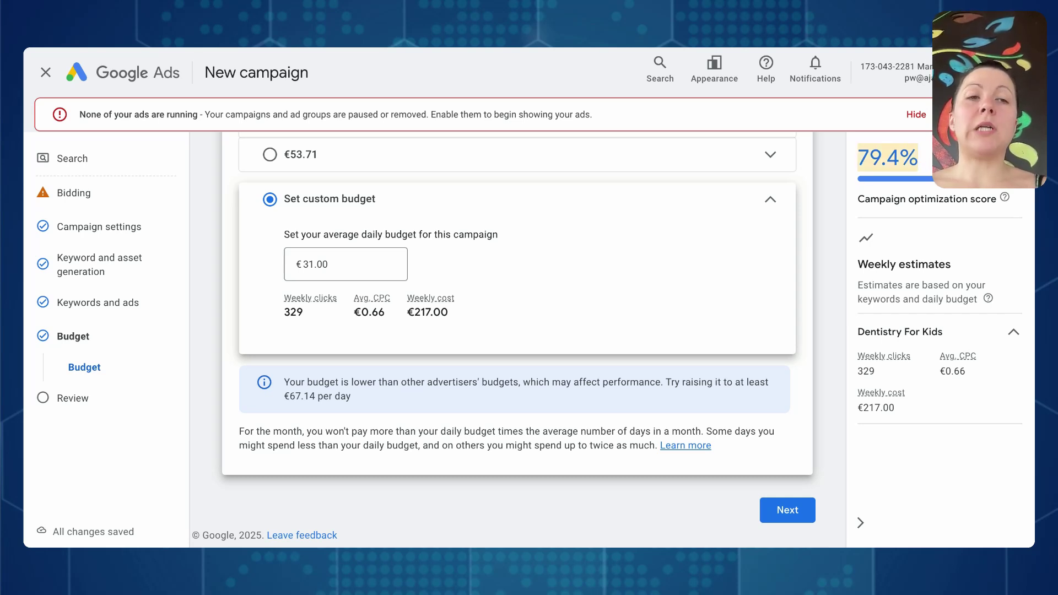
left_click(783, 512)
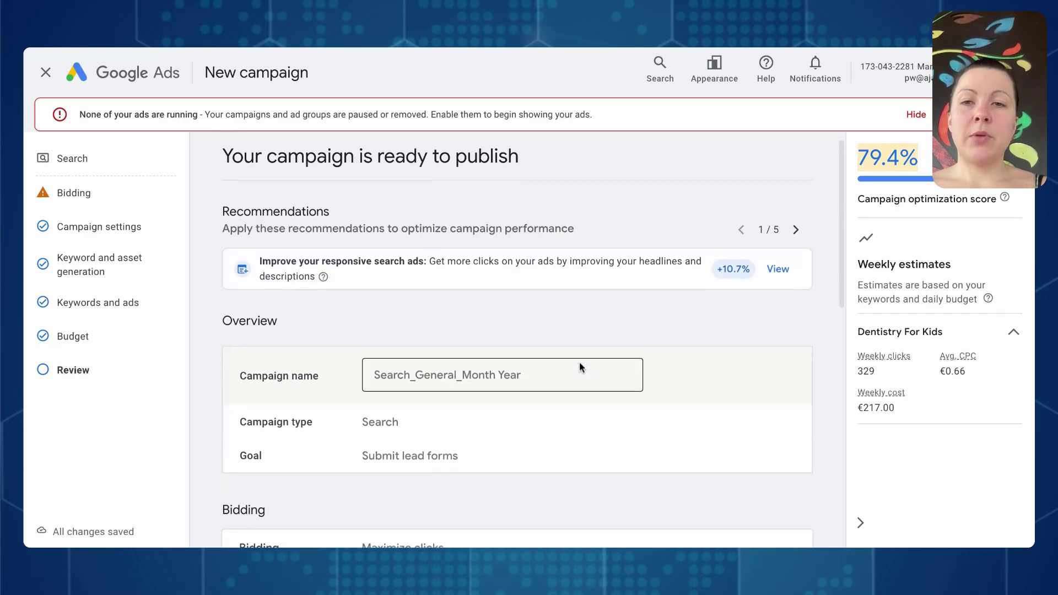
- Look through the campaign summary from overview to budget, and dismiss the alert about ads not running
scroll(640, 237, "down", 8)
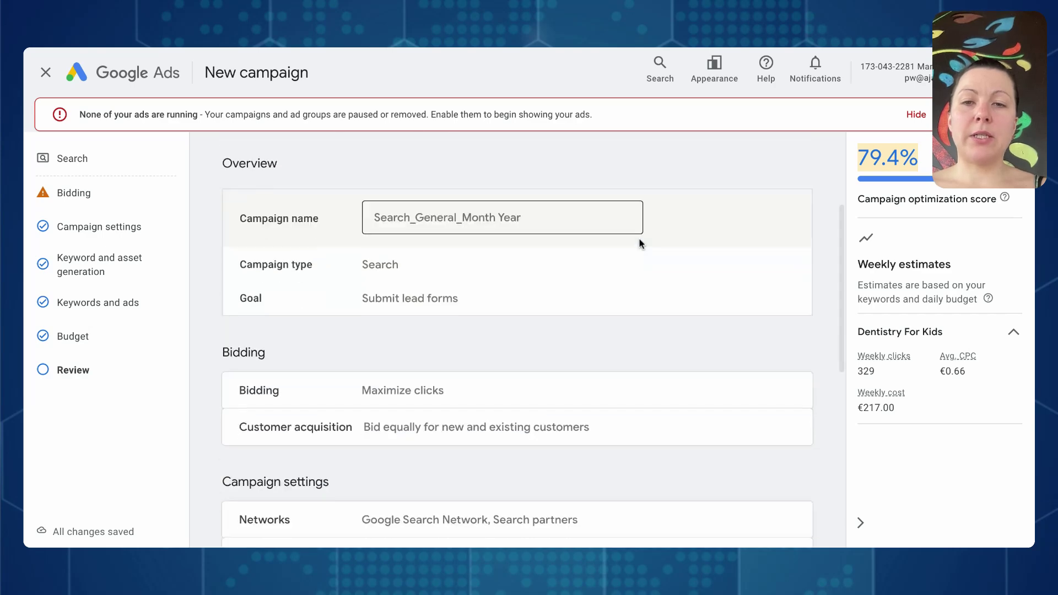
scroll(639, 244, "down", 2)
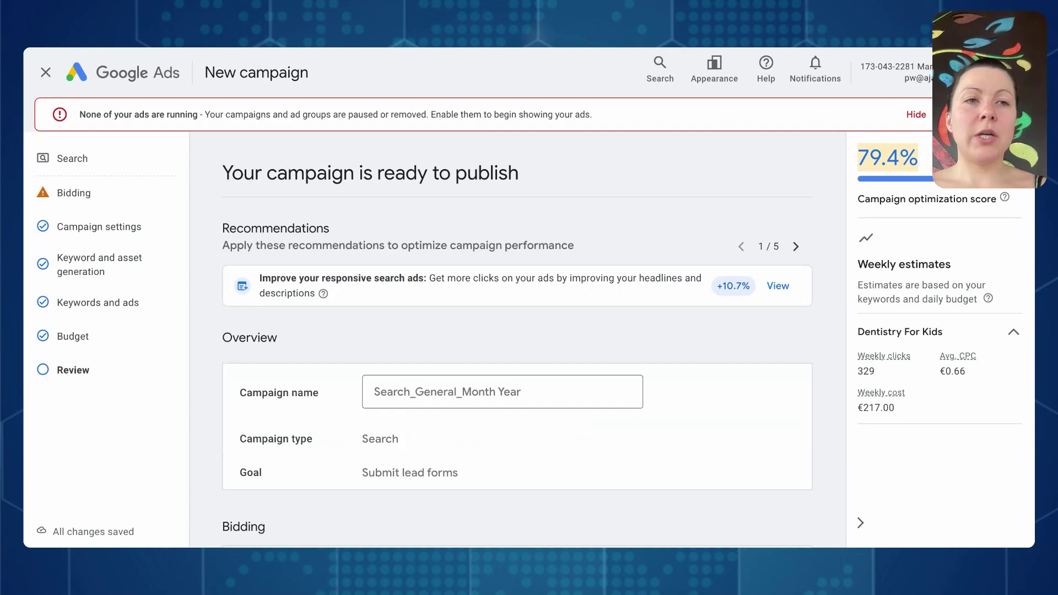
left_click(912, 114)
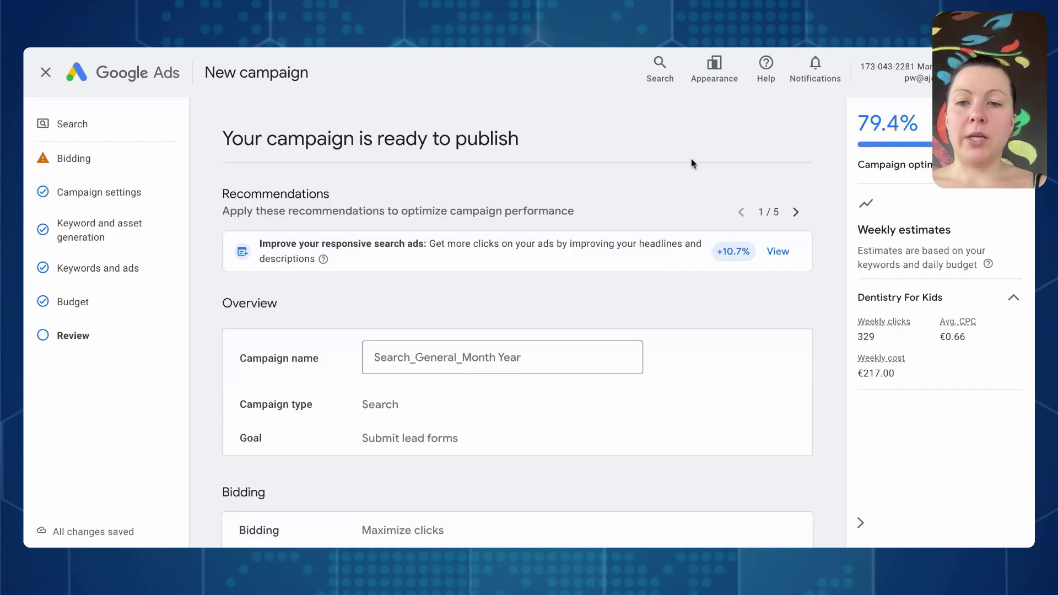
scroll(693, 255, "down", 8)
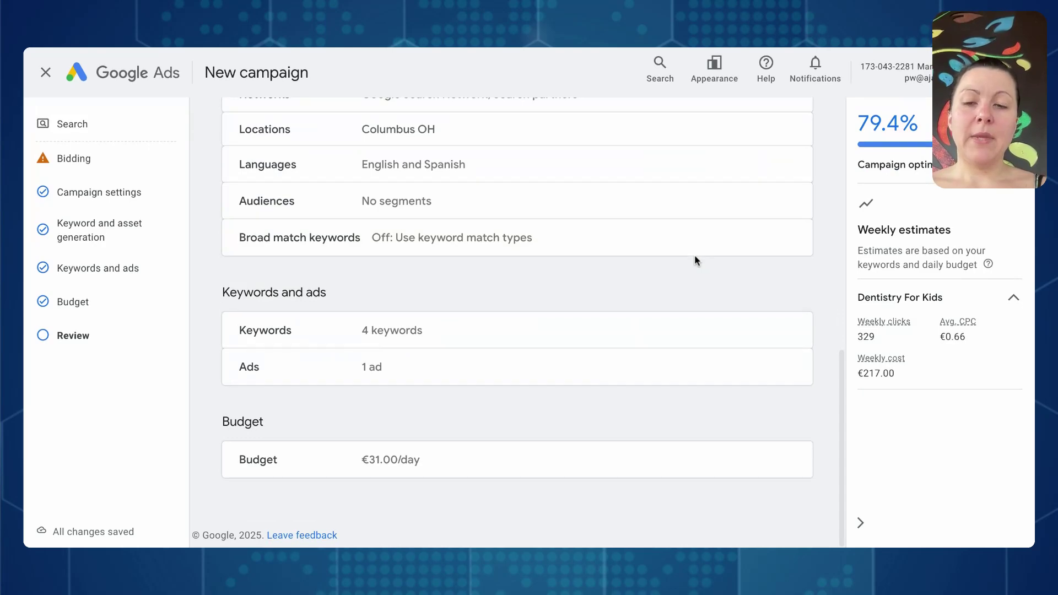
scroll(695, 255, "up", 8)
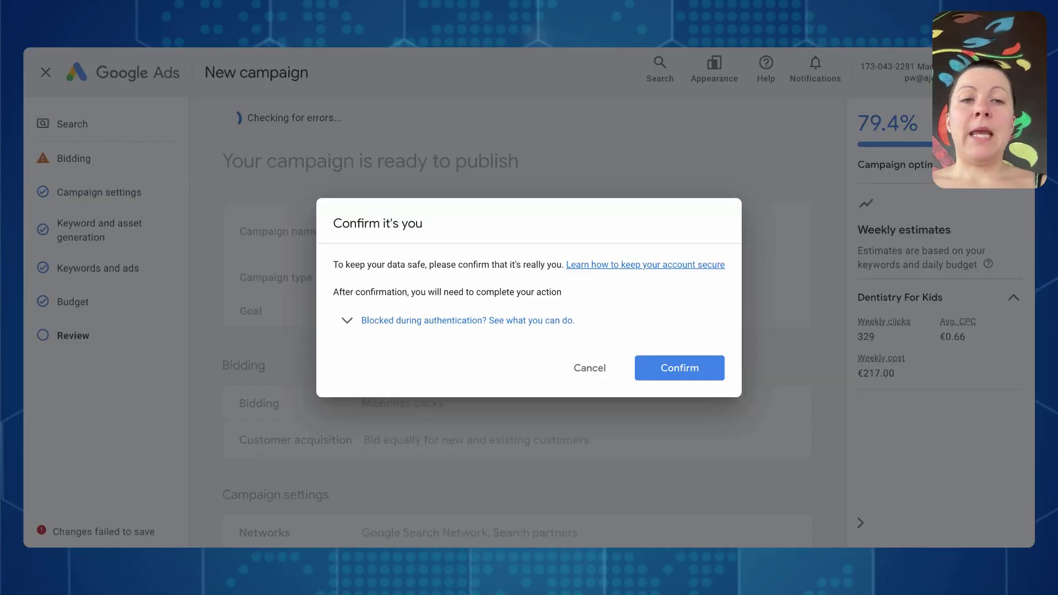
- Confirm the identity check and inspect the campaign review for errors, down to the keywords and budget sections
left_click(664, 372)
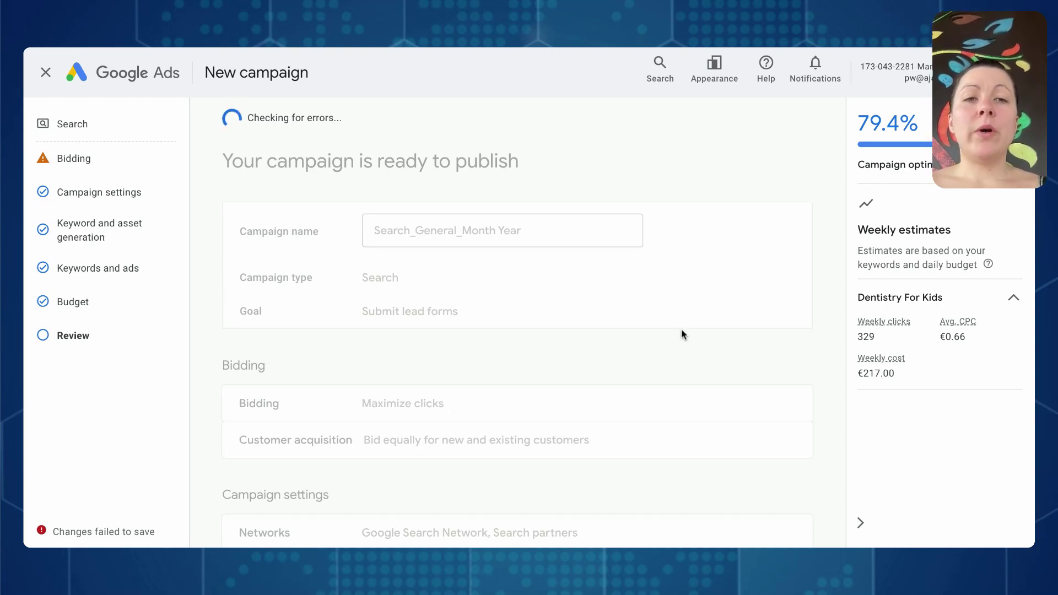
scroll(706, 290, "down", 10)
scroll(706, 290, "up", 5)
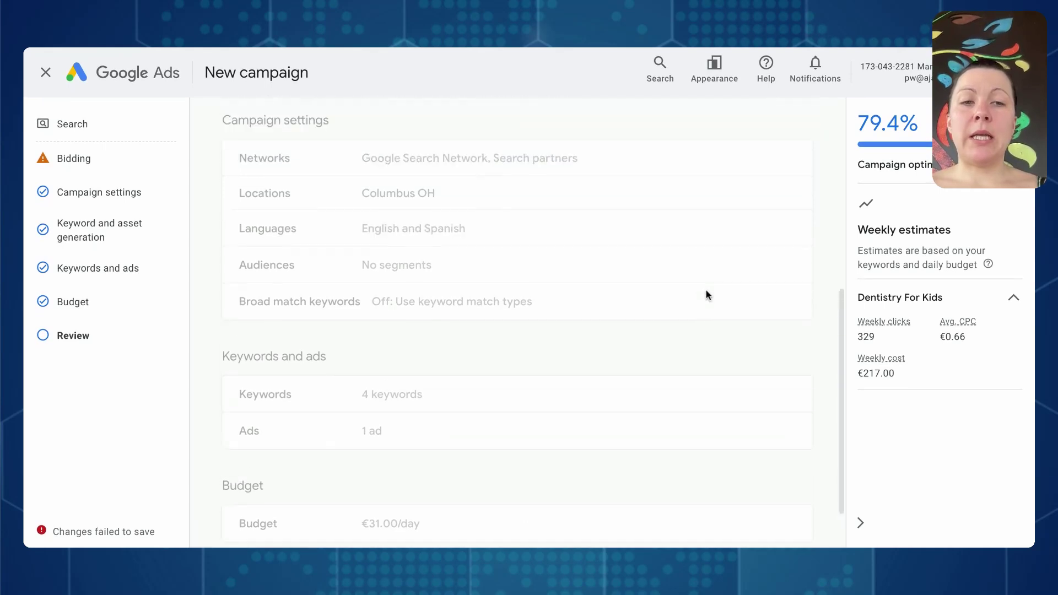
scroll(405, 180, "up", 3)
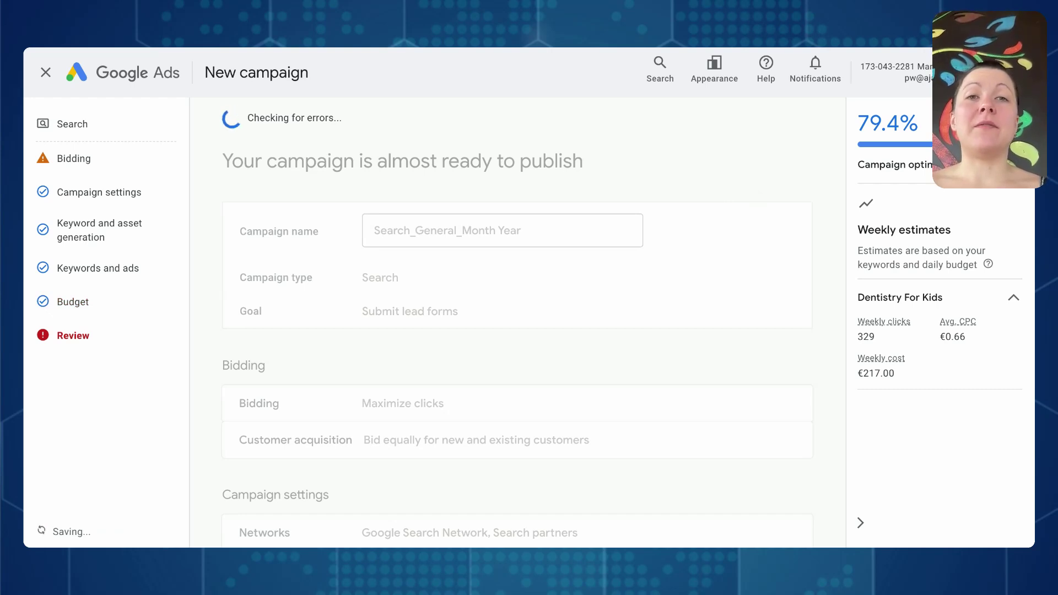
scroll(581, 256, "down", 10)
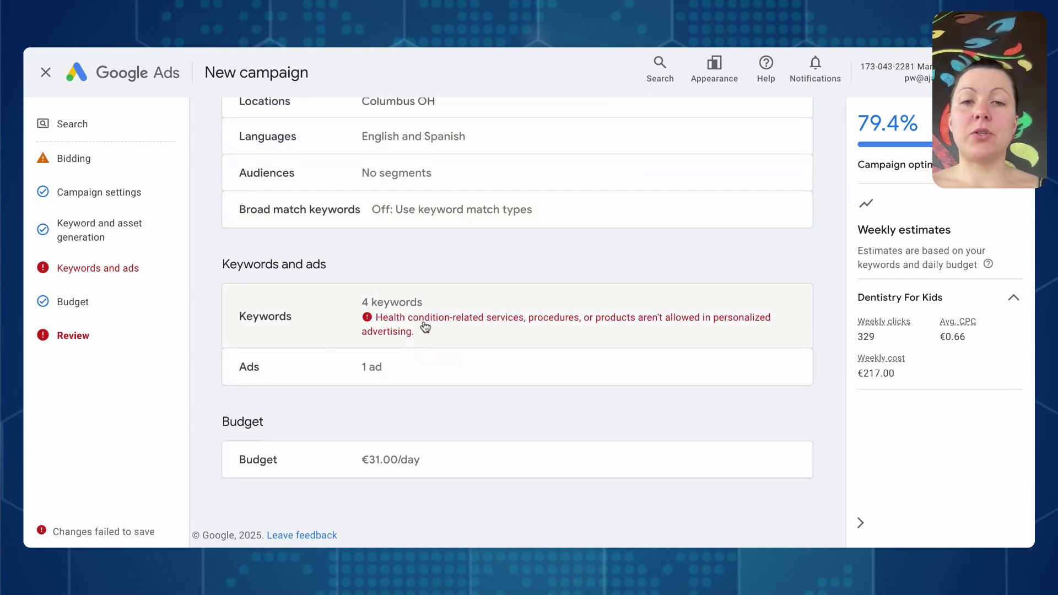
- Open the flagged keywords from the review and remove the blank line below "emergency dentistry for kids"
left_click(396, 326)
left_click(370, 385)
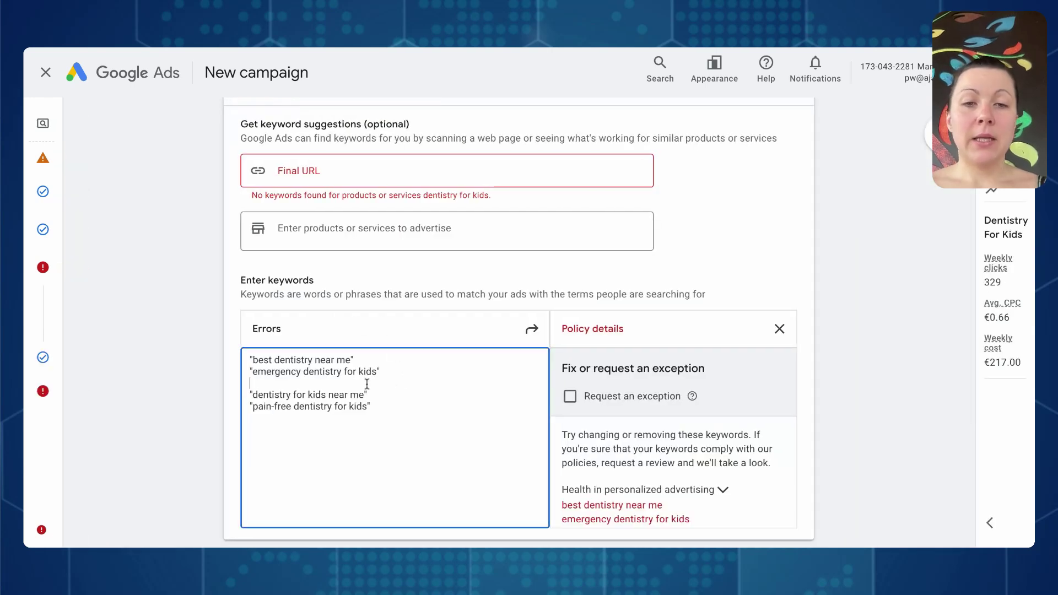
scroll(367, 384, "down", 1)
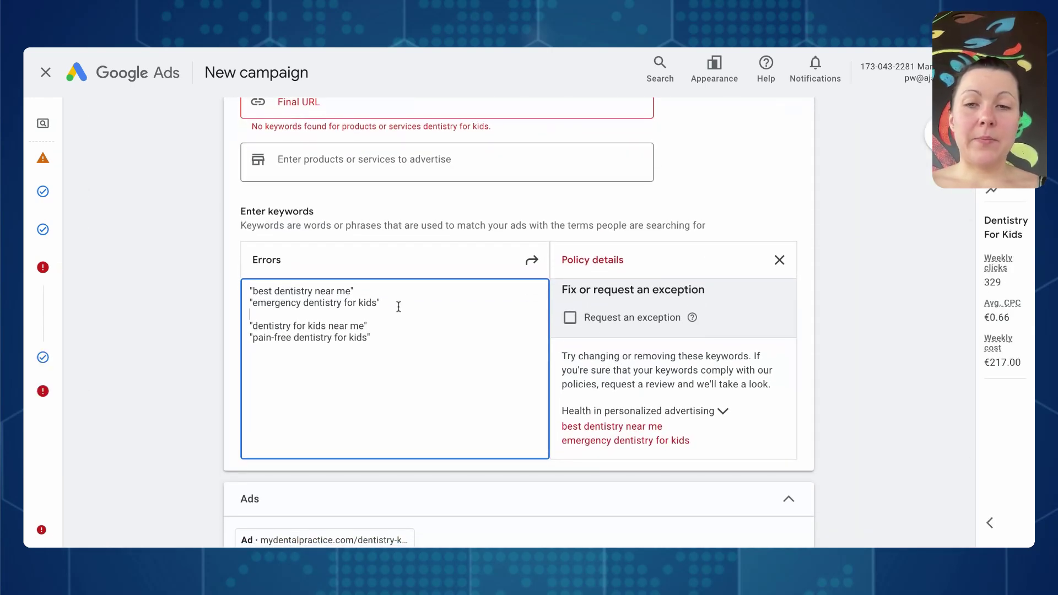
key("BackSpace")
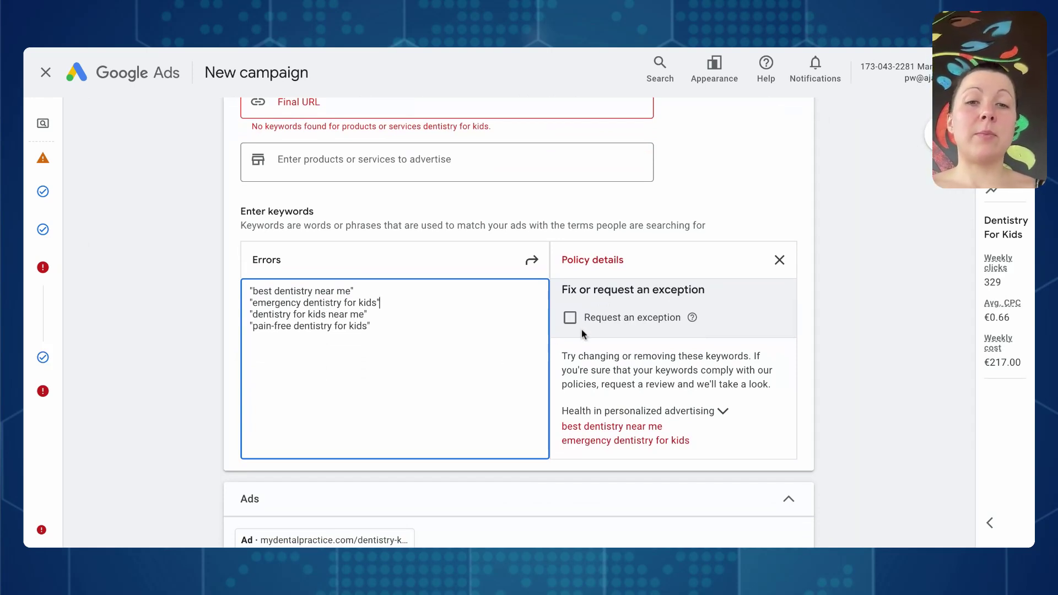
- Request a policy exception for the keywords flagged under Health in personalized advertising, and read the policy guidance
left_click(570, 318)
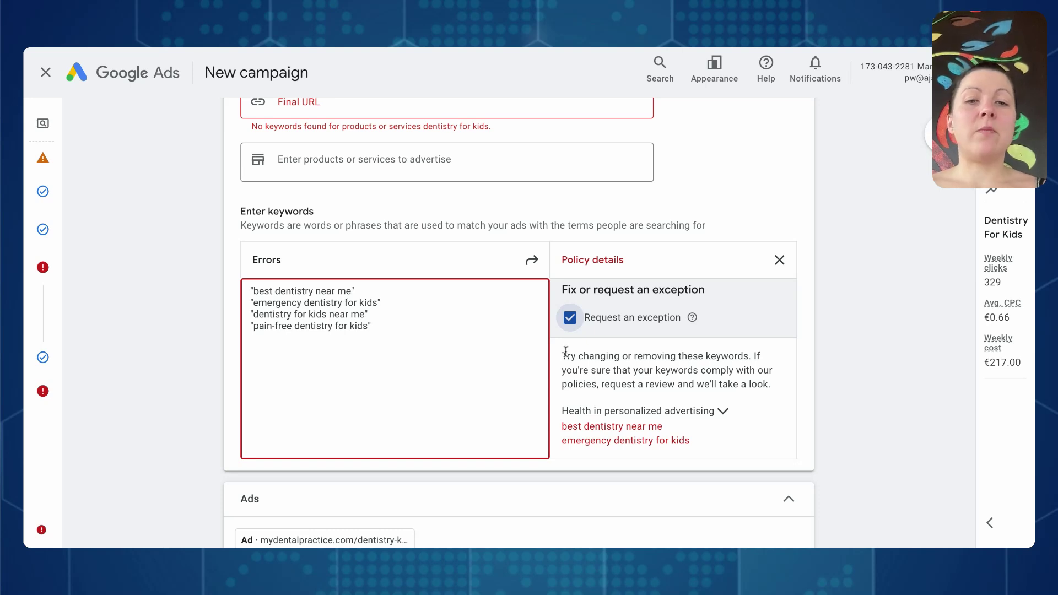
left_click_drag(563, 355, 770, 389)
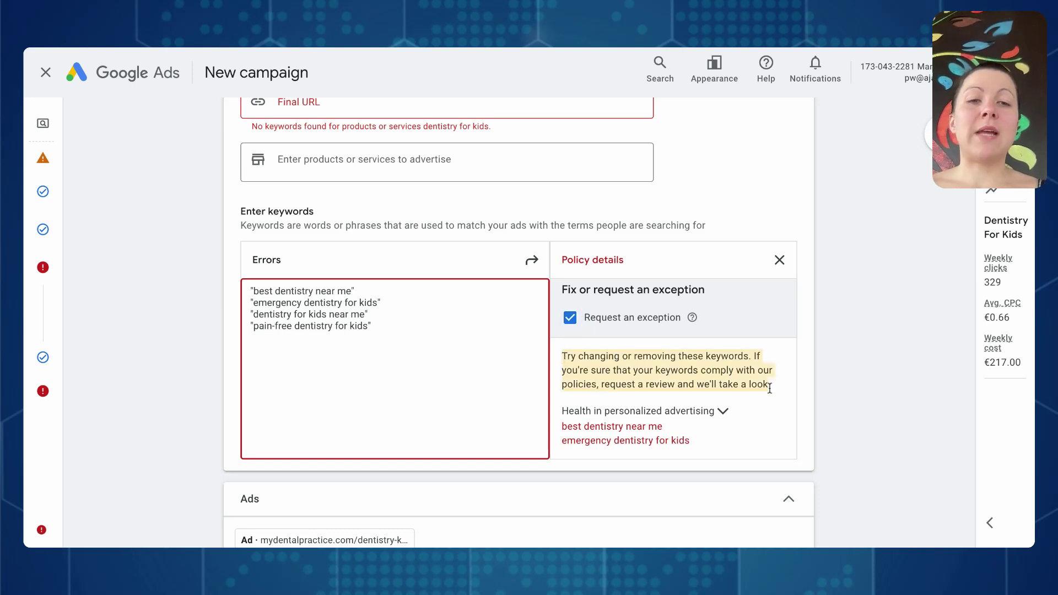
left_click(742, 384)
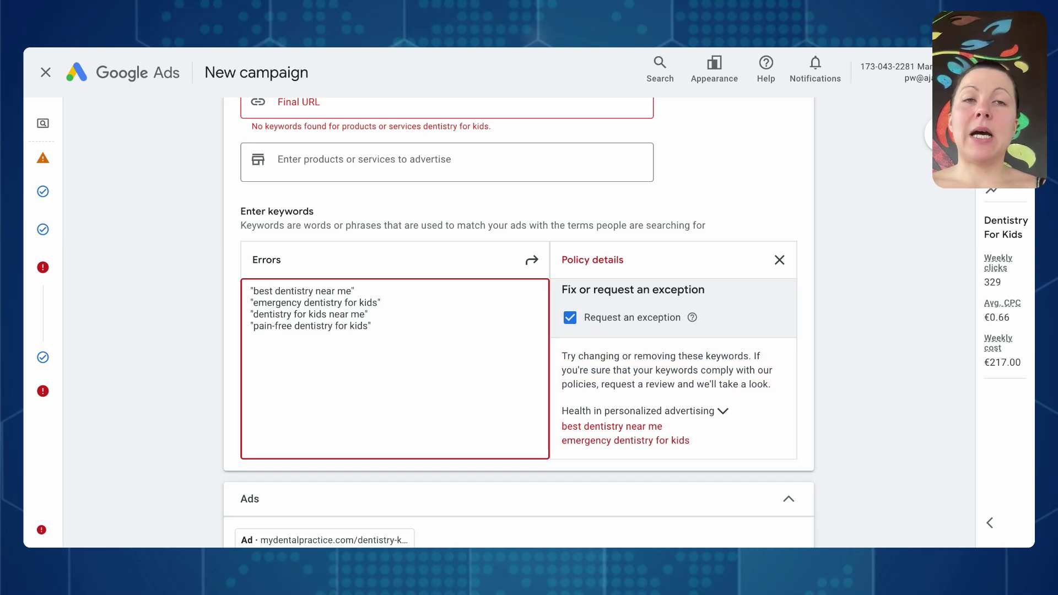
- Continue past the keywords and budget pages to the campaign review, and check its keywords section again
scroll(598, 322, "down", 3)
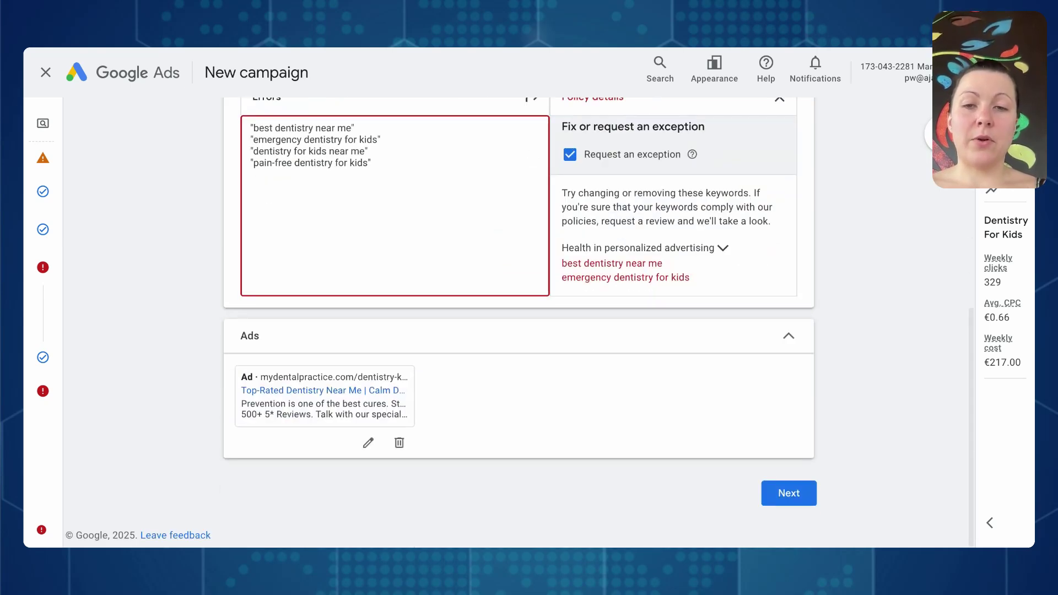
left_click(793, 499)
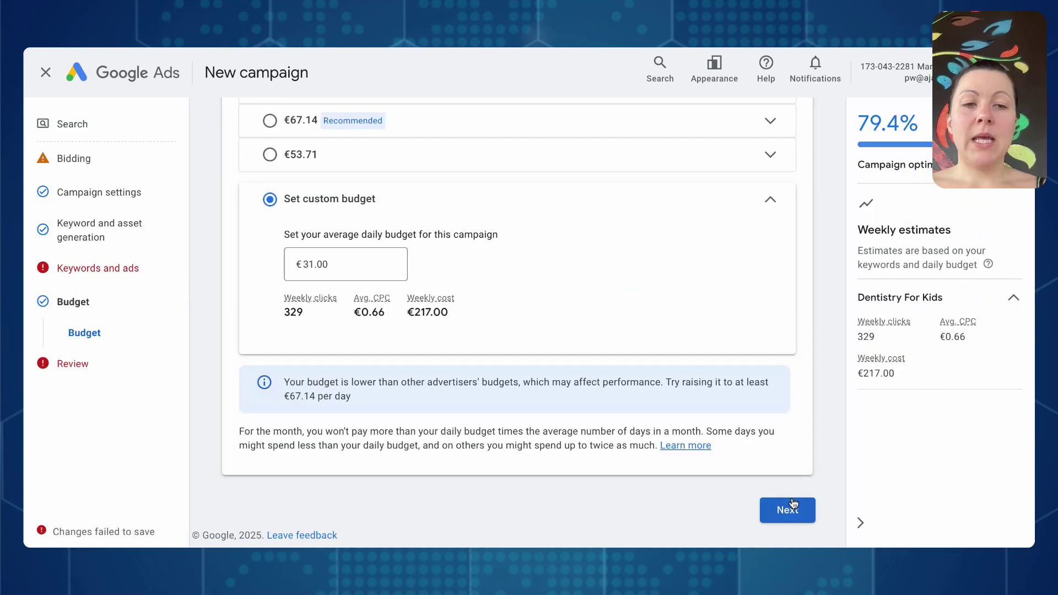
left_click(792, 505)
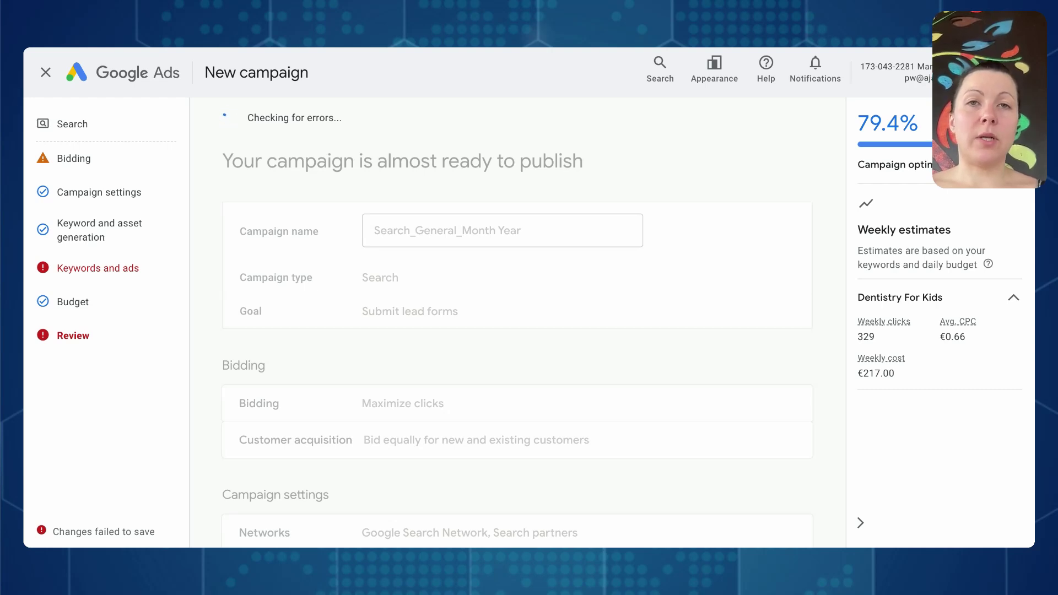
scroll(517, 323, "down", 10)
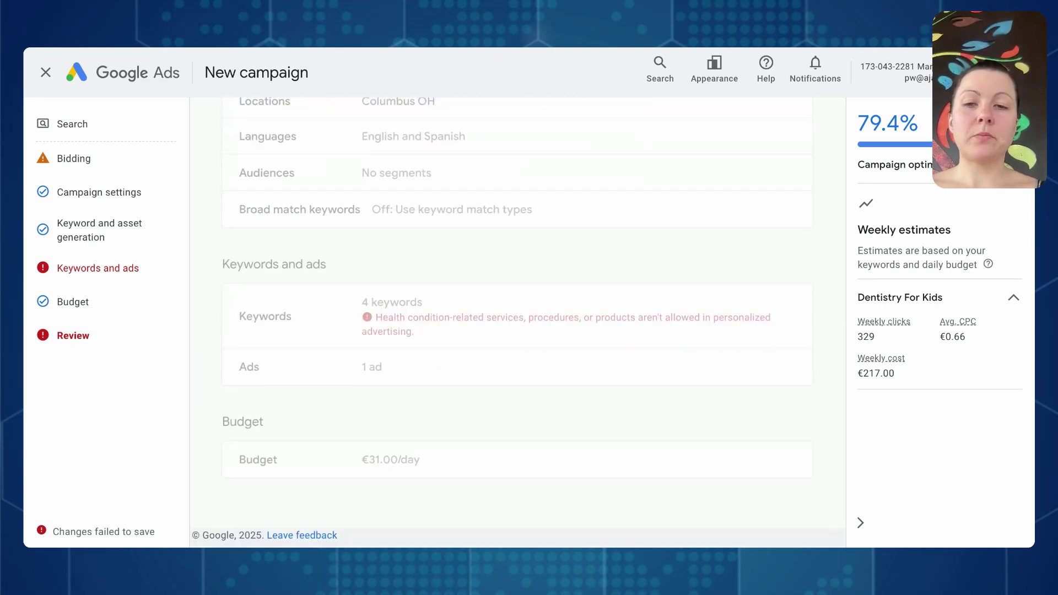
scroll(517, 323, "up", 10)
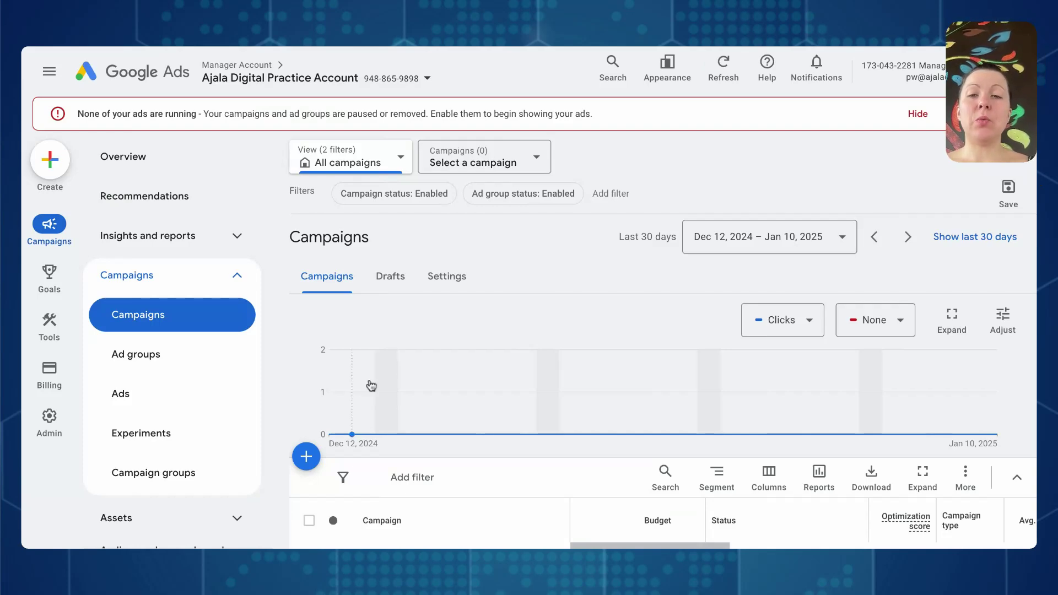
- Look at the campaign status filter options on the Campaigns page, and open the account's Assets page
mouse_move(444, 379)
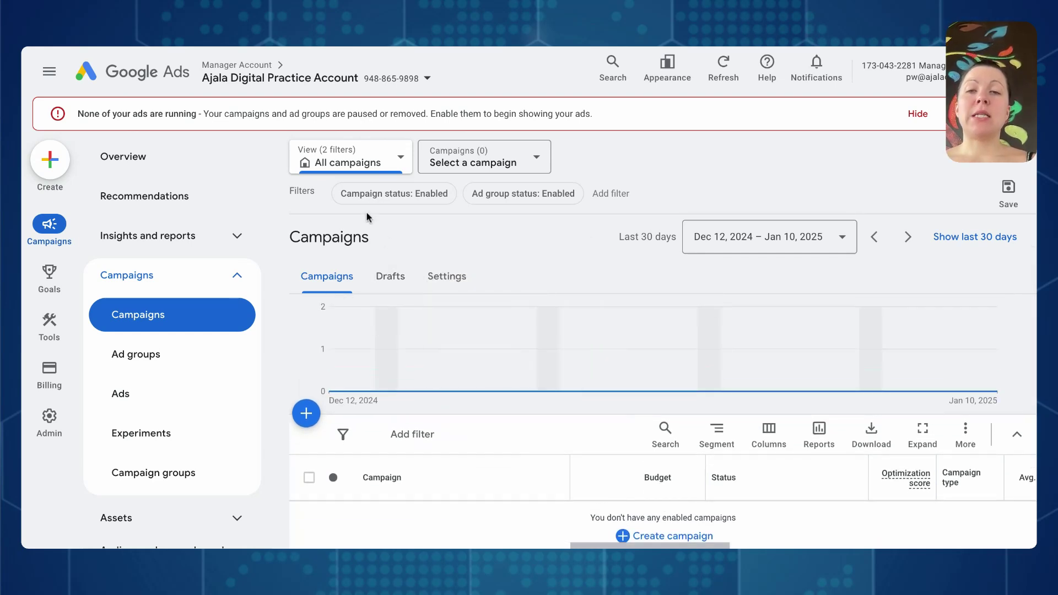
left_click(382, 195)
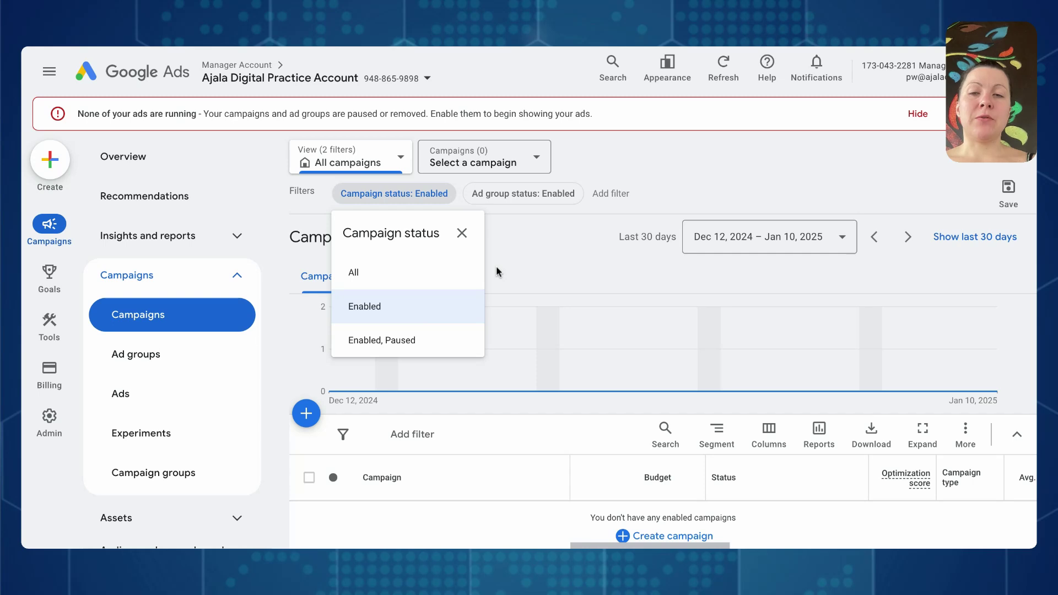
left_click(685, 157)
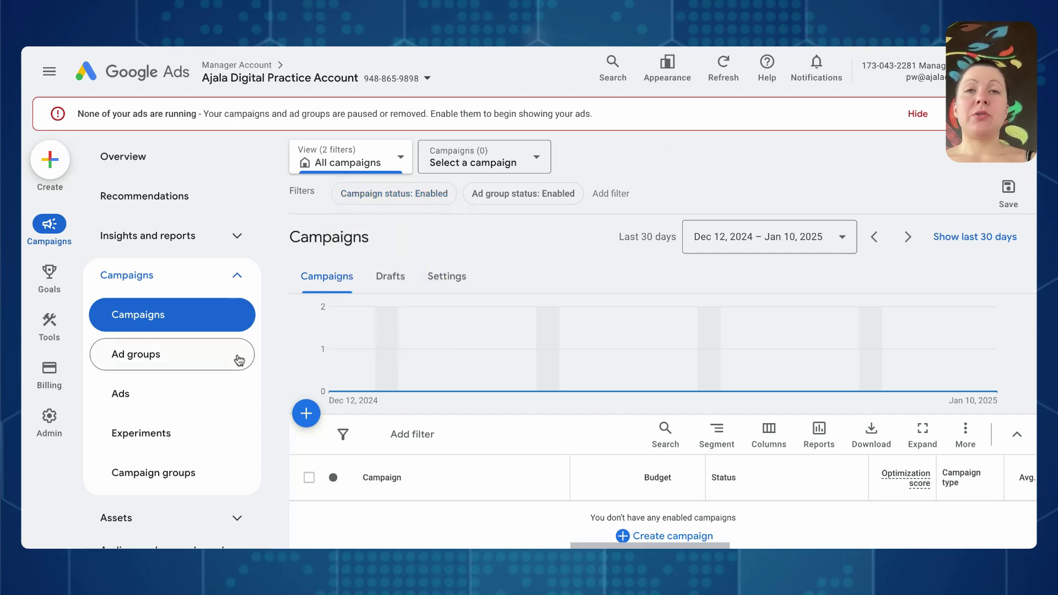
scroll(238, 361, "down", 2)
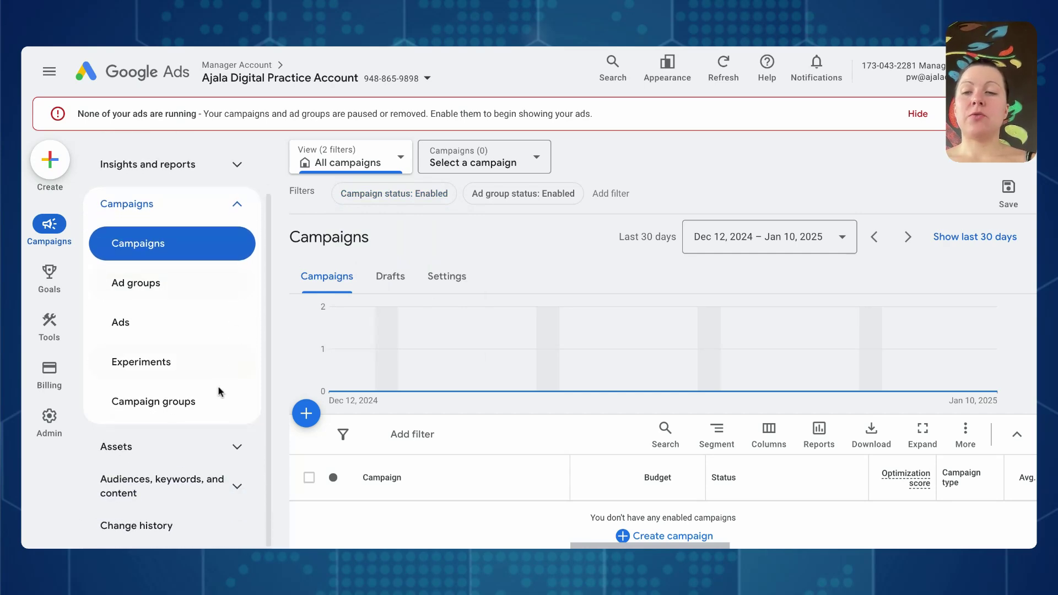
left_click(211, 449)
left_click(184, 486)
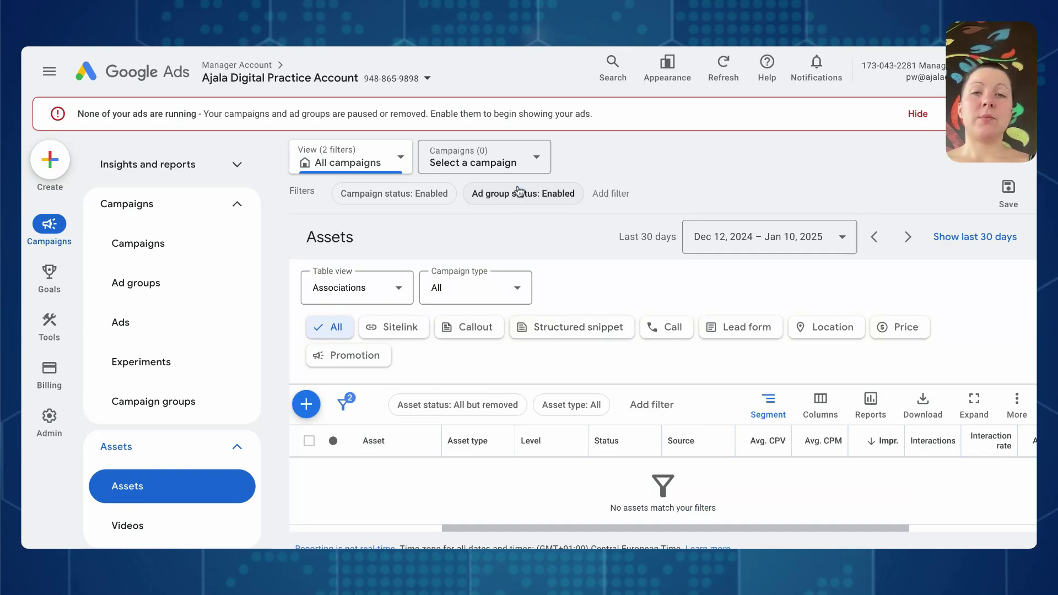
- Set the campaign status filter to Enabled, Paused in the campaign selector, and browse the campaign list without selecting one
left_click(519, 162)
left_click(524, 160)
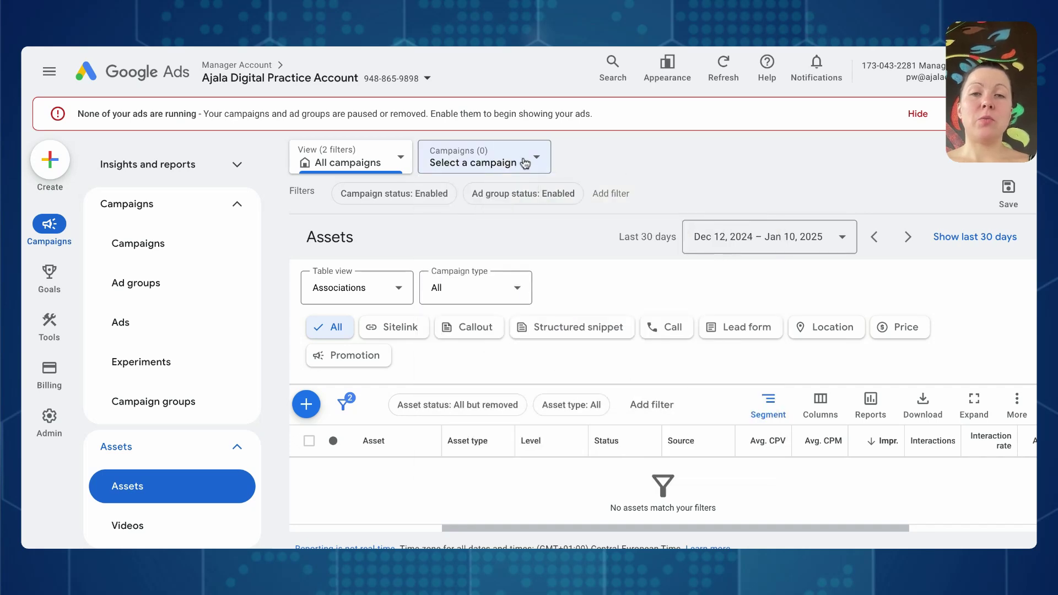
left_click(525, 161)
left_click(524, 190)
left_click(537, 339)
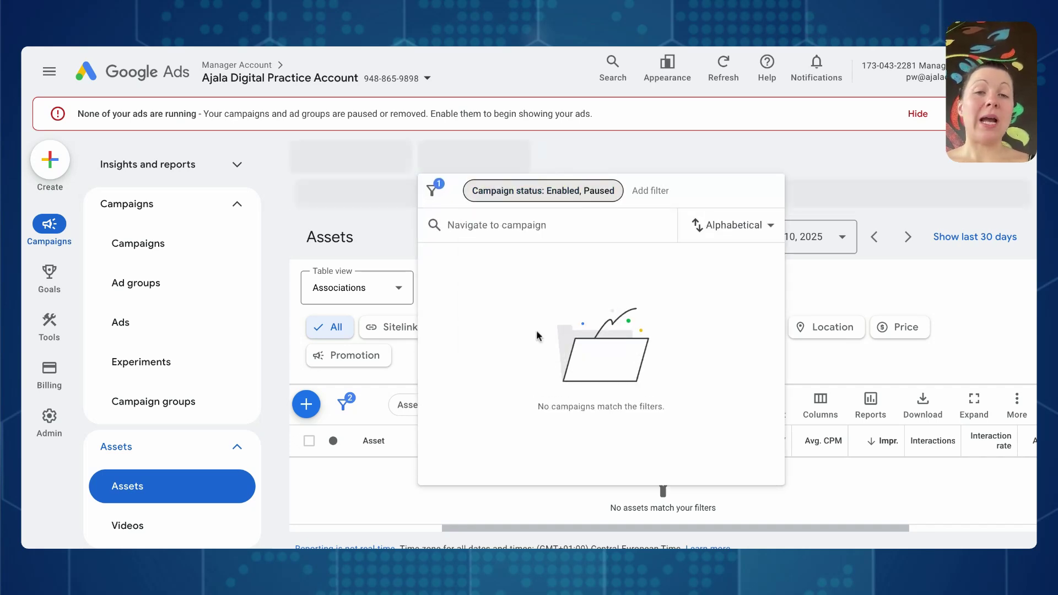
scroll(617, 267, "down", 5)
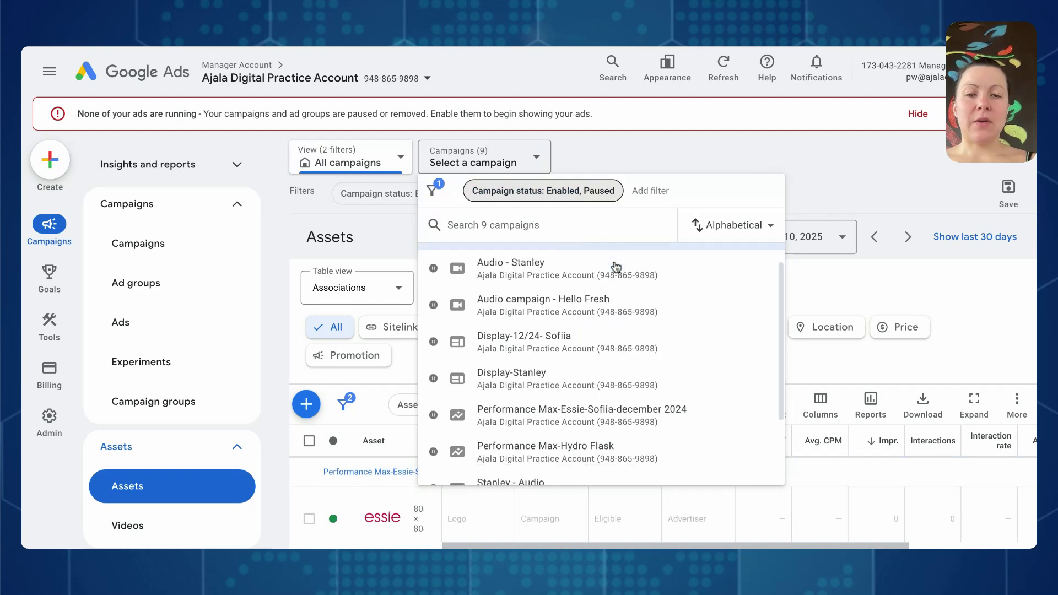
scroll(616, 268, "up", 5)
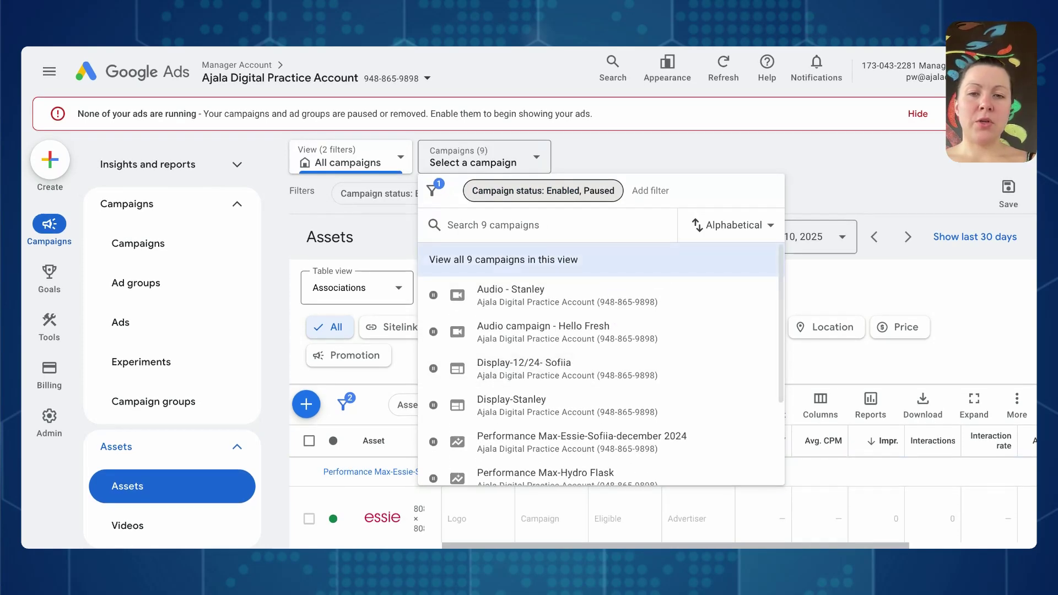
scroll(642, 382, "down", 3)
left_click(892, 165)
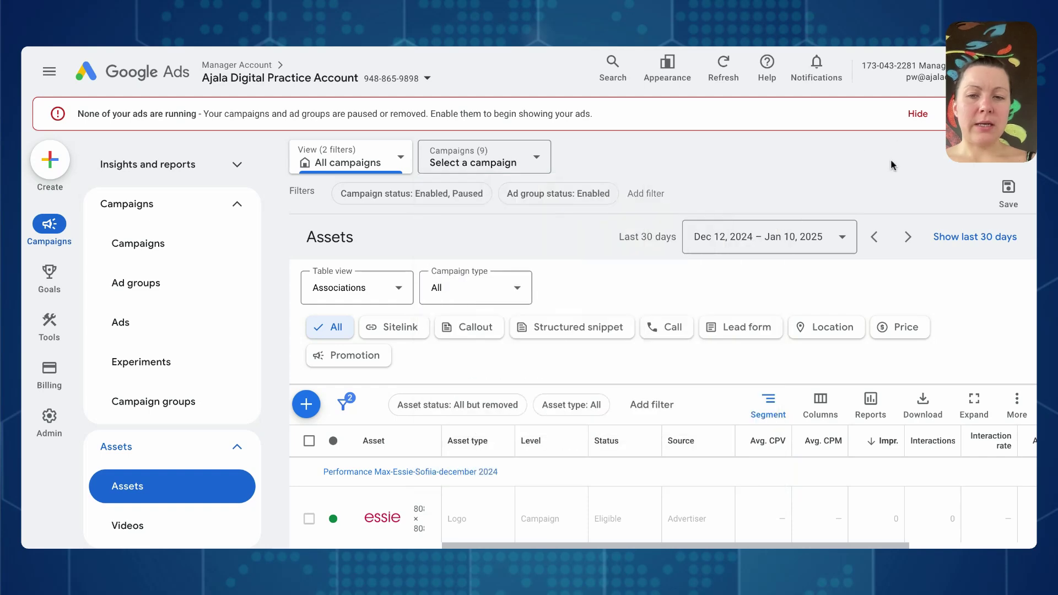
- Show assets for the Essie Performance Max campaign, and set the campaign status filter to Enabled
left_click(514, 159)
left_click(498, 437)
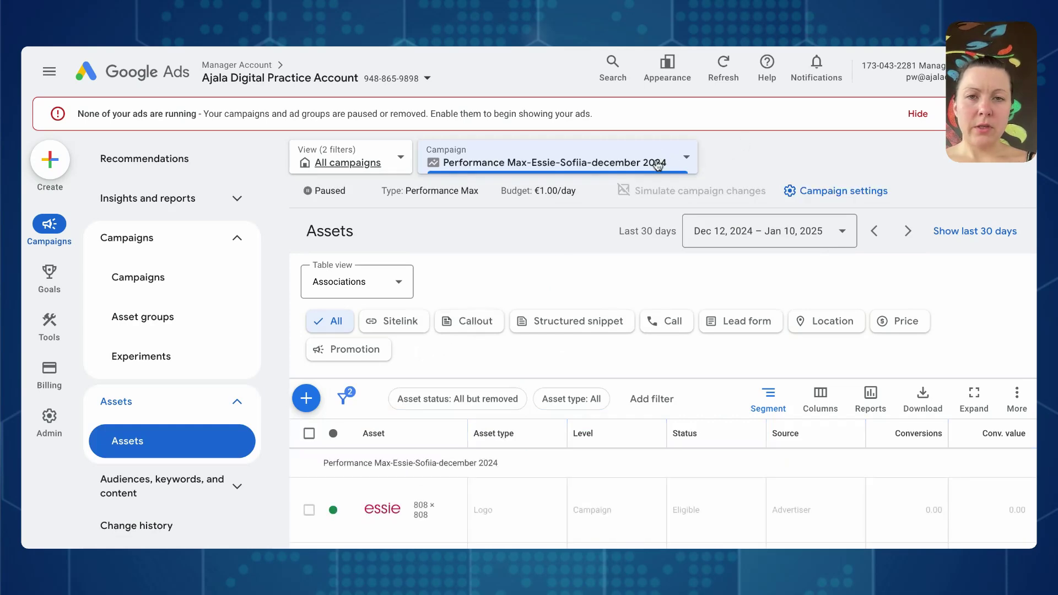
left_click(636, 128)
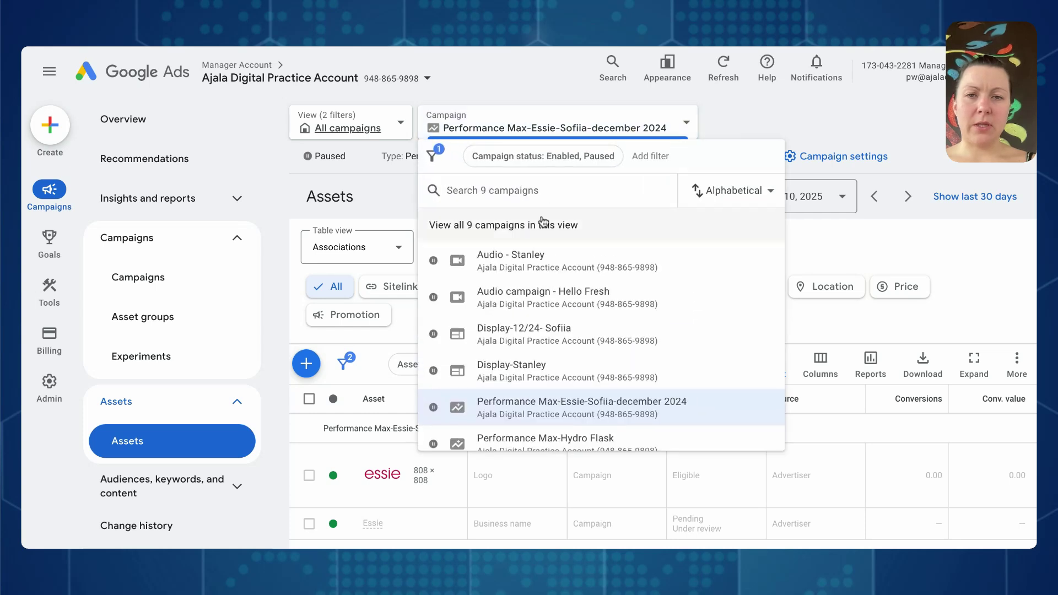
left_click(519, 156)
left_click(520, 268)
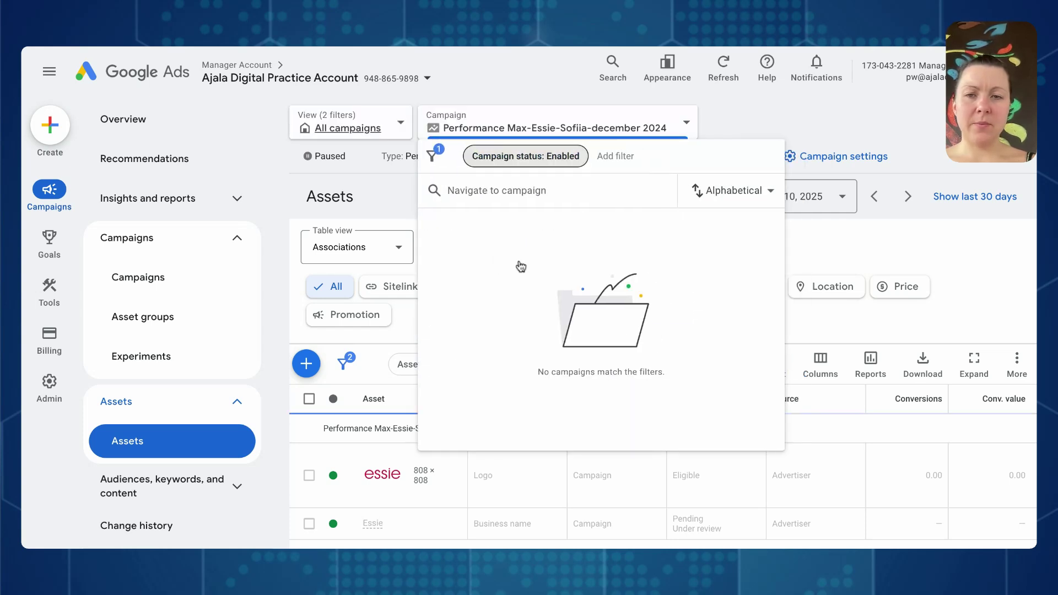
left_click(386, 217)
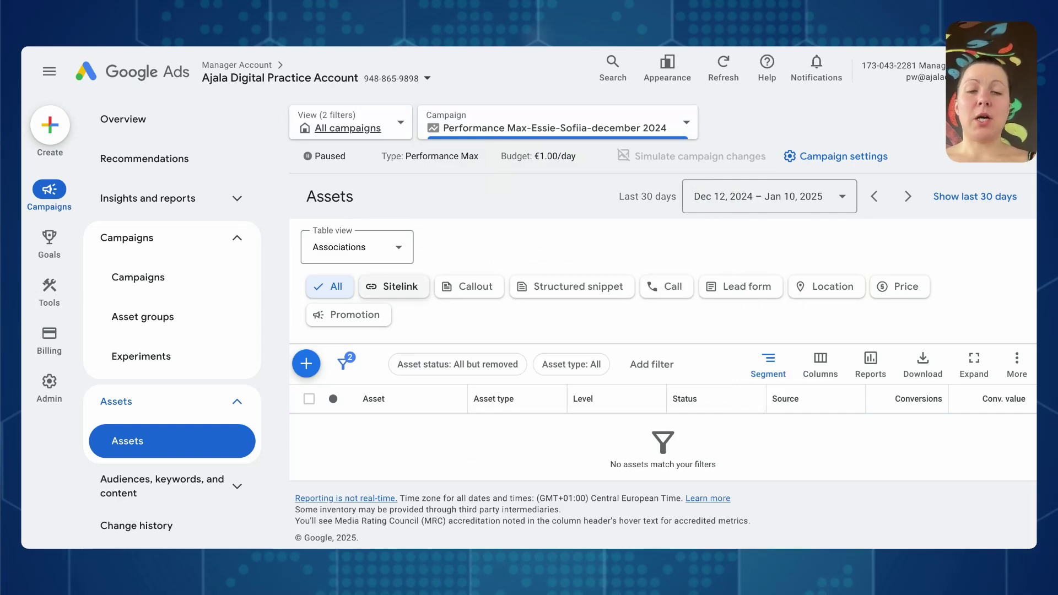
- Filter the assets table to sitelinks and return to the All campaigns view
left_click(393, 286)
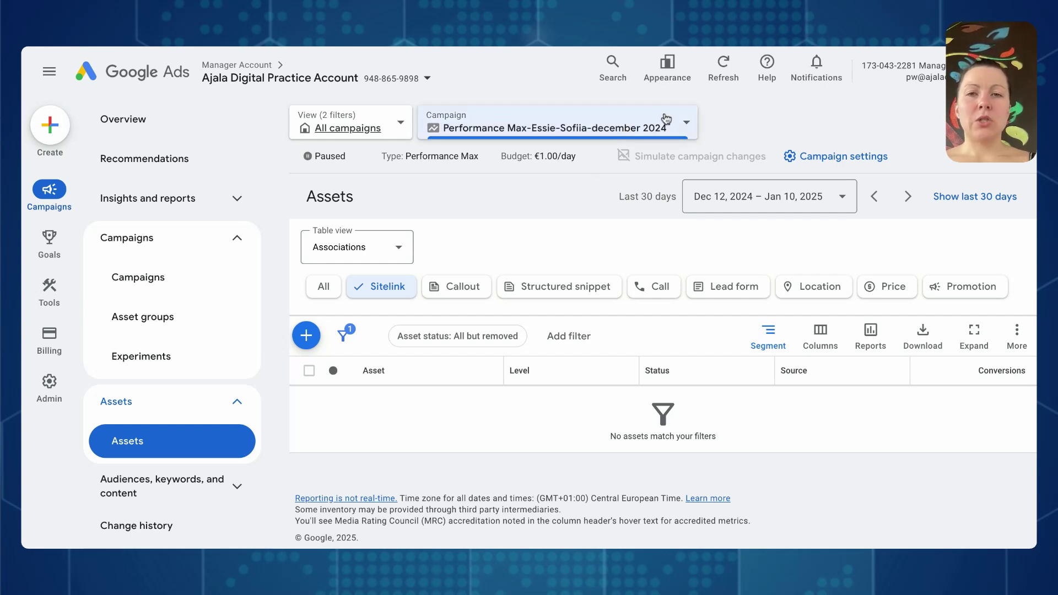
left_click(653, 126)
left_click(349, 132)
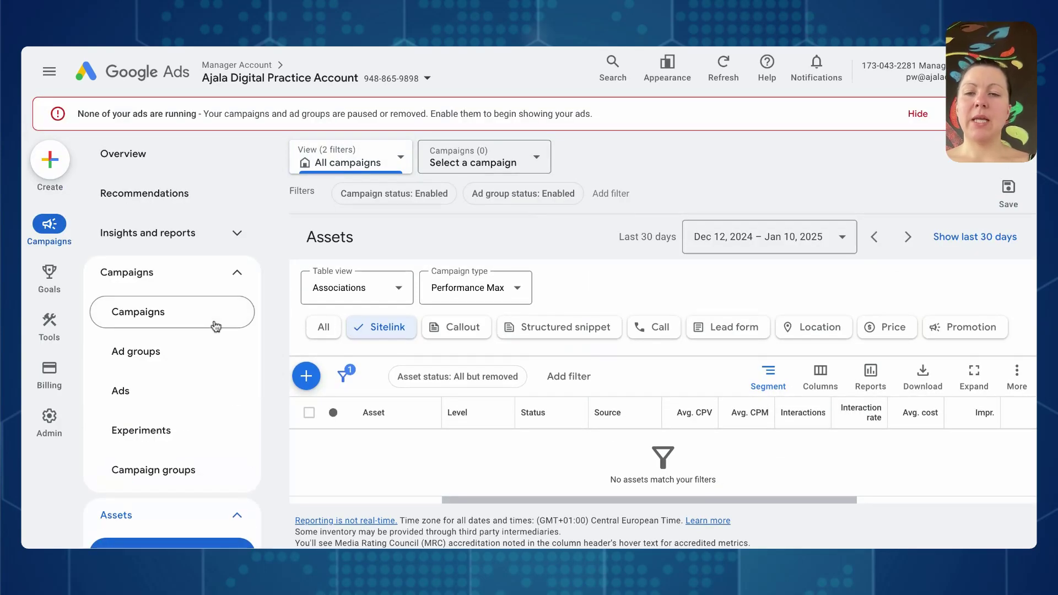
- Start adding a new sitelink asset and assign it at the Ad group level
scroll(193, 326, "down", 3)
left_click(307, 376)
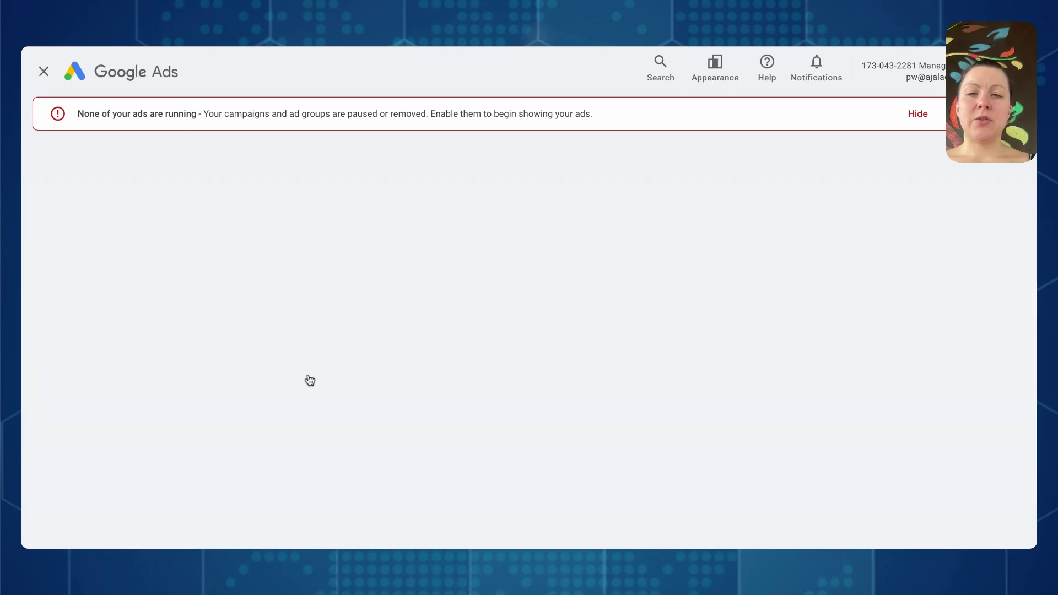
left_click(113, 249)
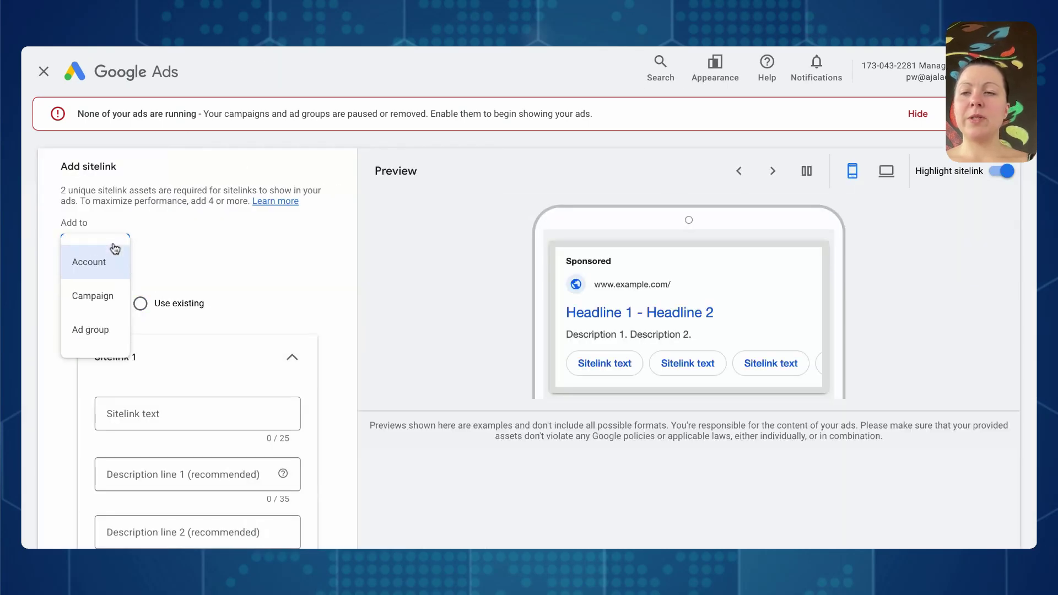
left_click(114, 331)
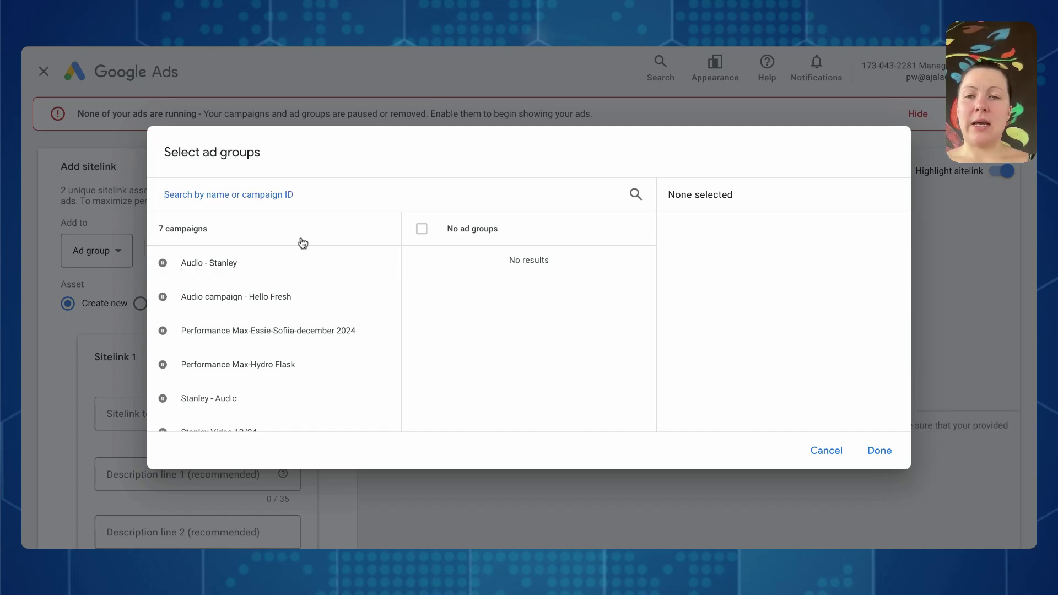
- Browse the campaigns' ad groups, select and remove Busy Students - Stanley, and close the selection without any ad group
scroll(297, 290, "down", 1)
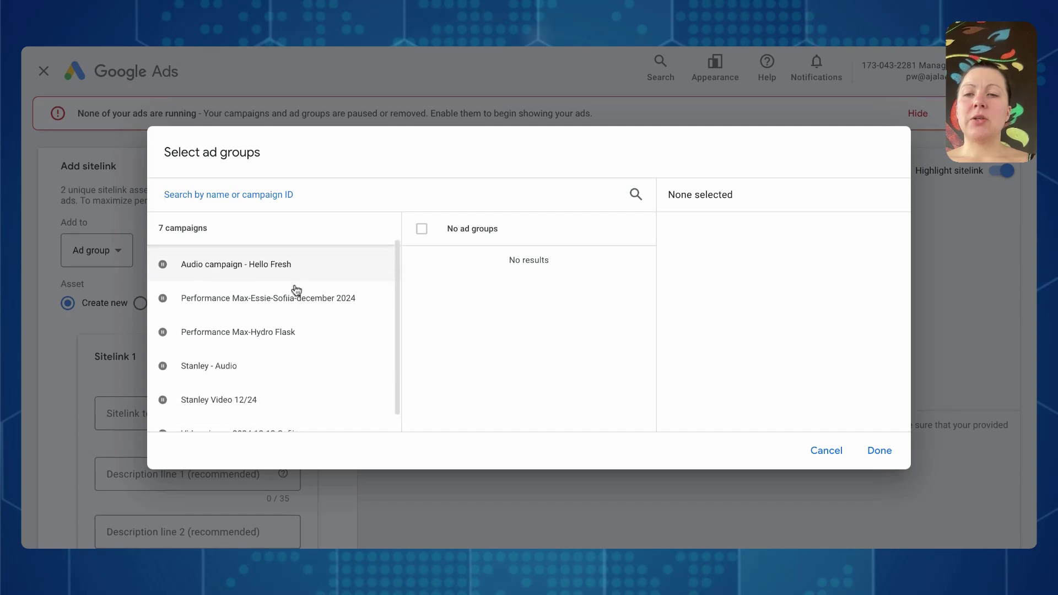
scroll(293, 288, "up", 1)
left_click(284, 266)
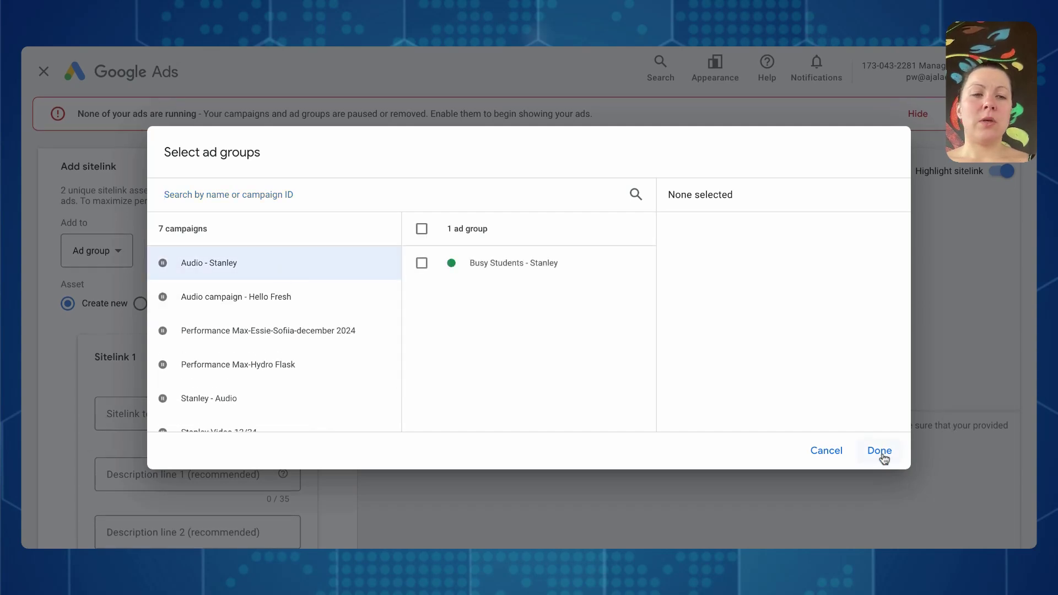
left_click(556, 265)
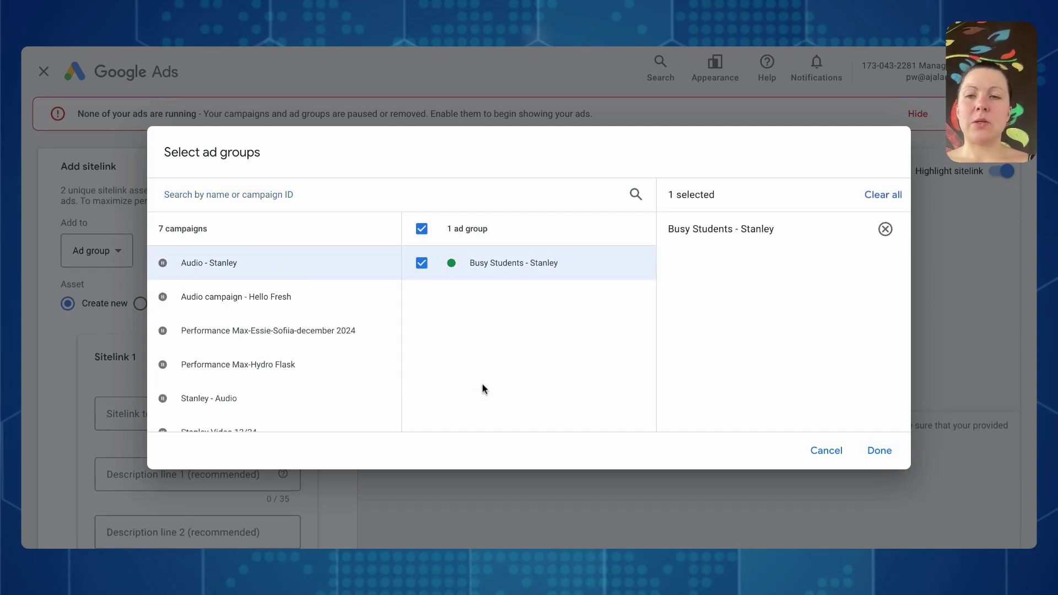
left_click(330, 344)
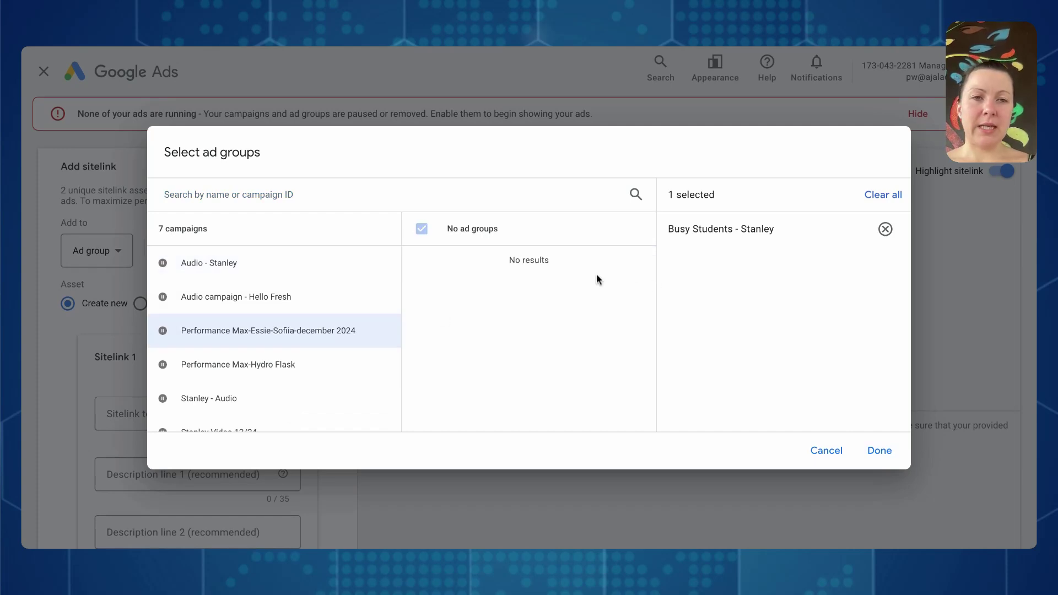
left_click(884, 230)
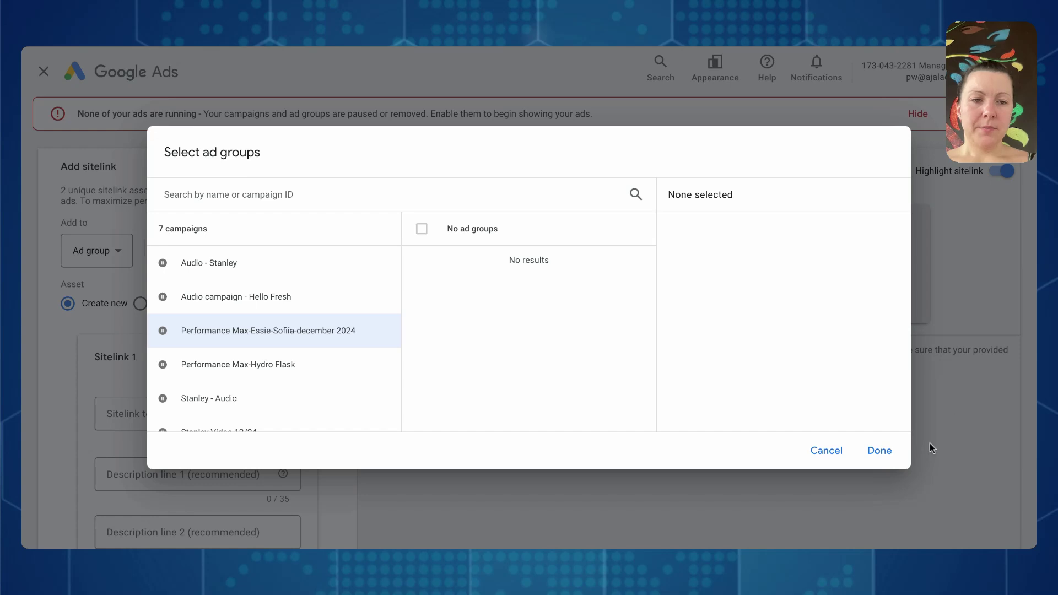
left_click(889, 450)
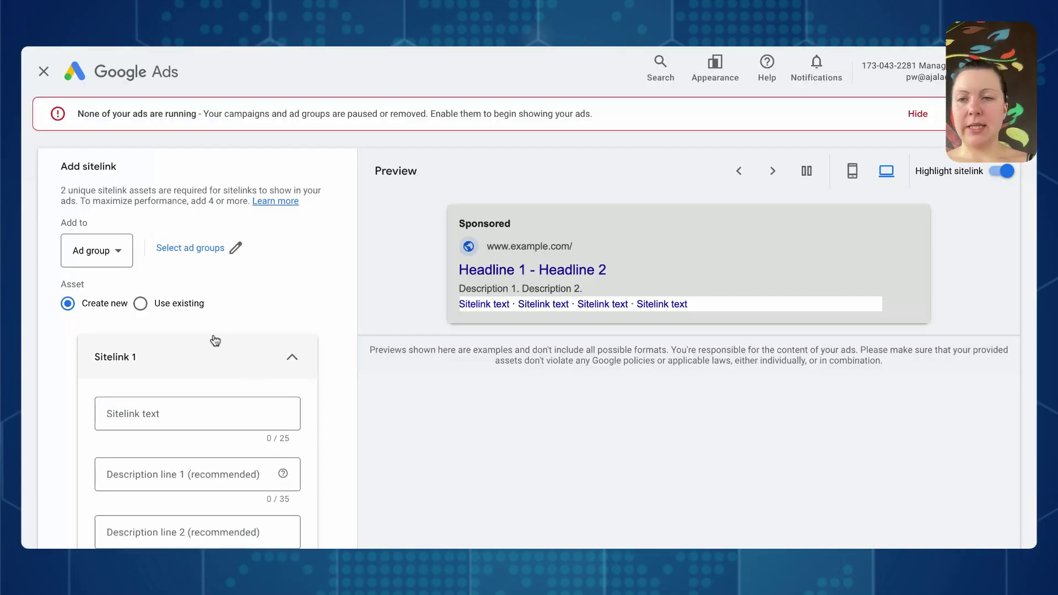
- Enter "Prevention & Maintenance" as the first sitelink's text
scroll(210, 338, "down", 2)
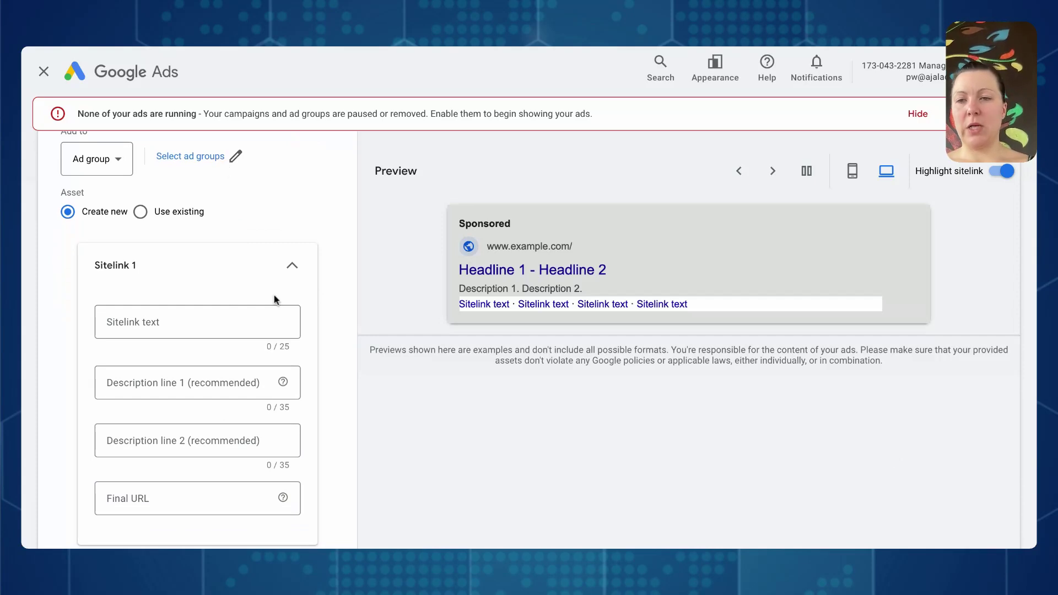
scroll(273, 296, "down", 1)
left_click(200, 275)
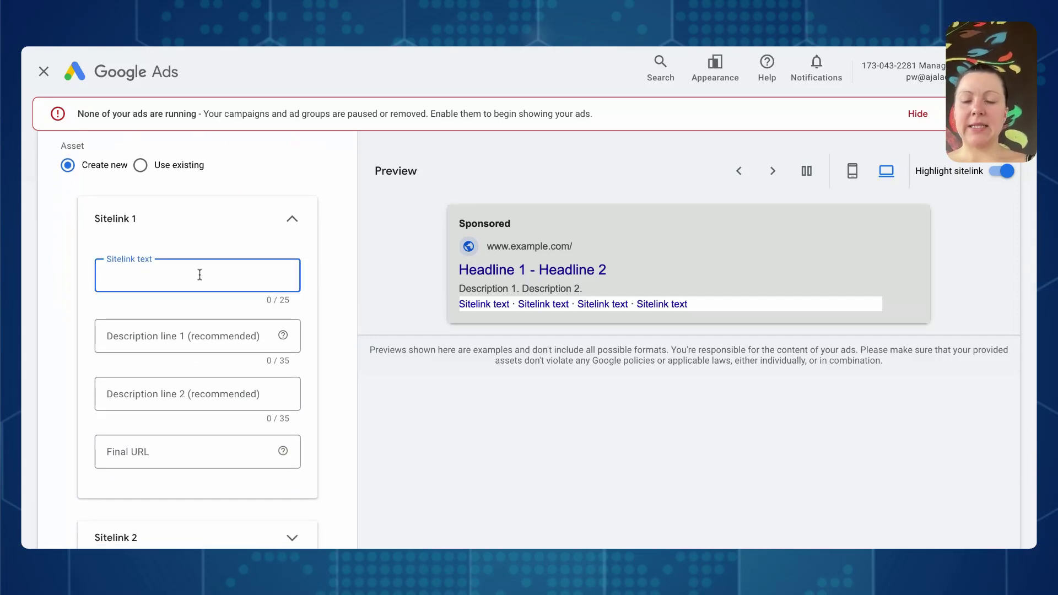
type("Preventi")
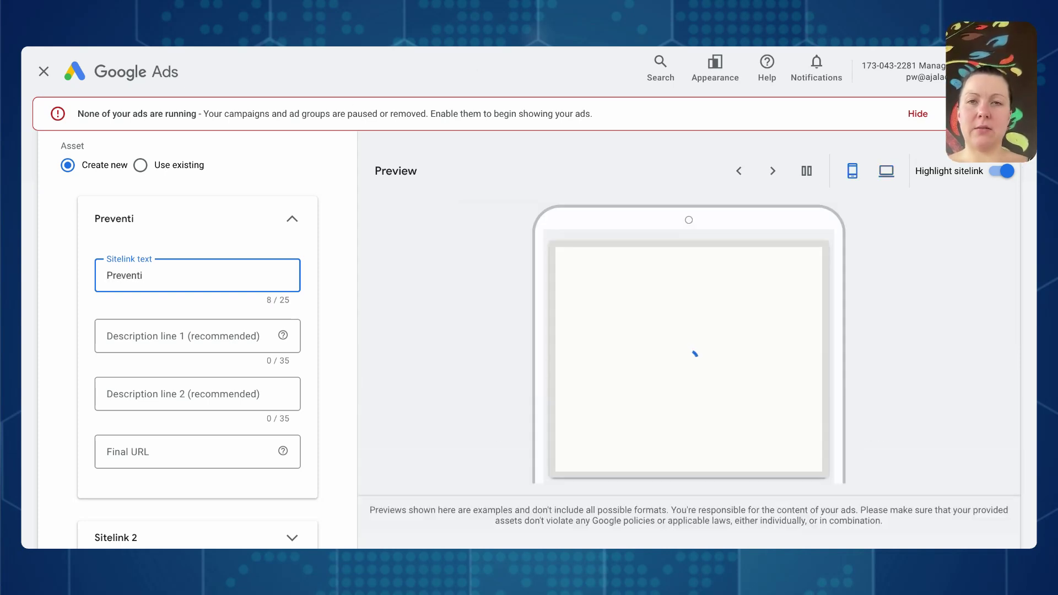
left_click(525, 51)
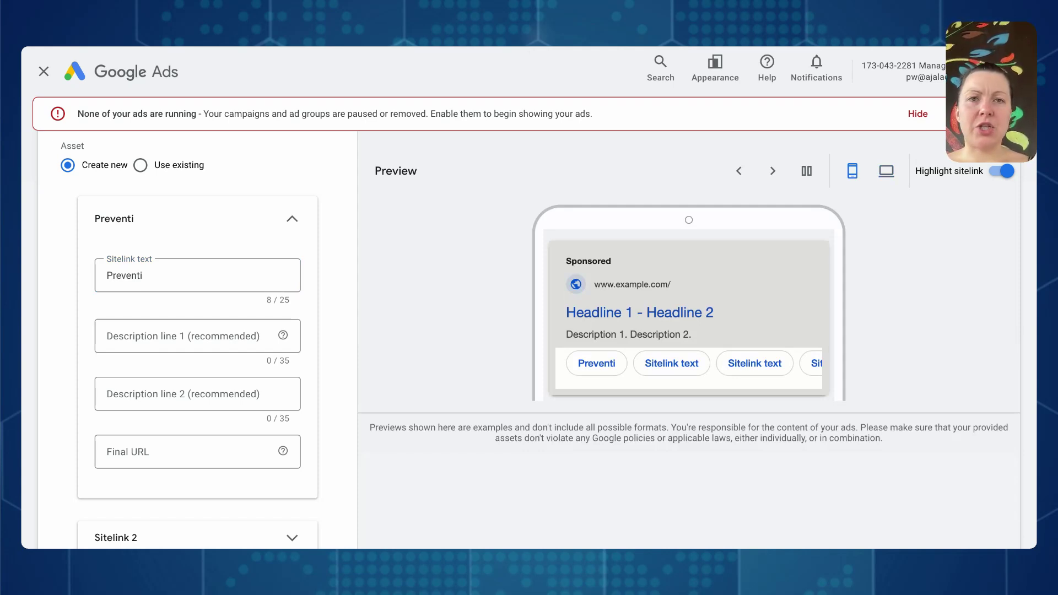
left_click(142, 275)
type("ion")
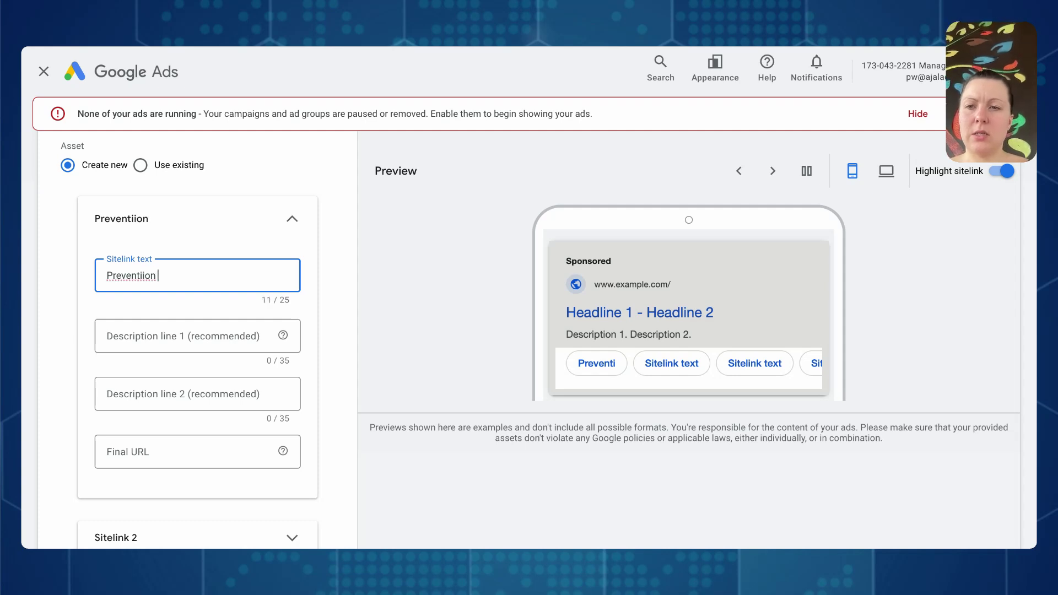
key("BackSpace")
key("BackSpace")
key("BackSpace")
type("on & M")
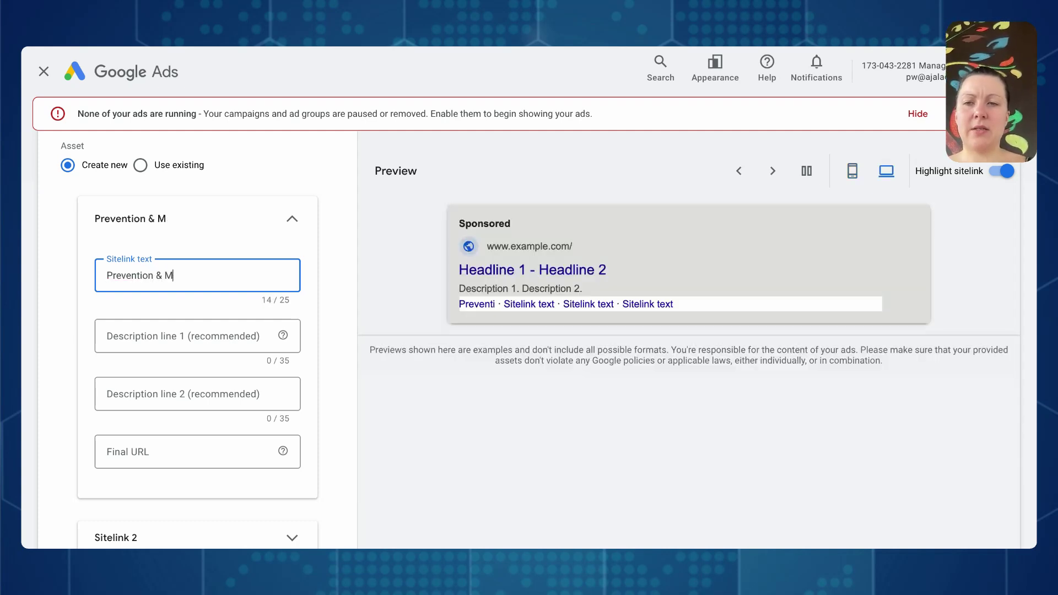
type("aintenan")
type("ce")
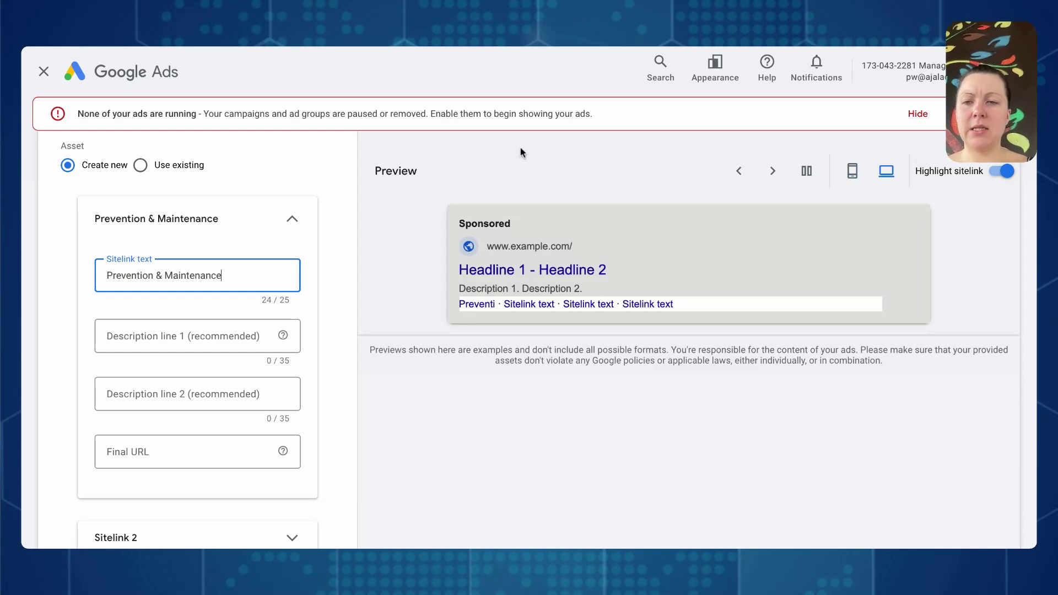
- Set the first sitelink's final URL to mydentalpractice.com/prevention
left_click(135, 451)
type("mydentalprat")
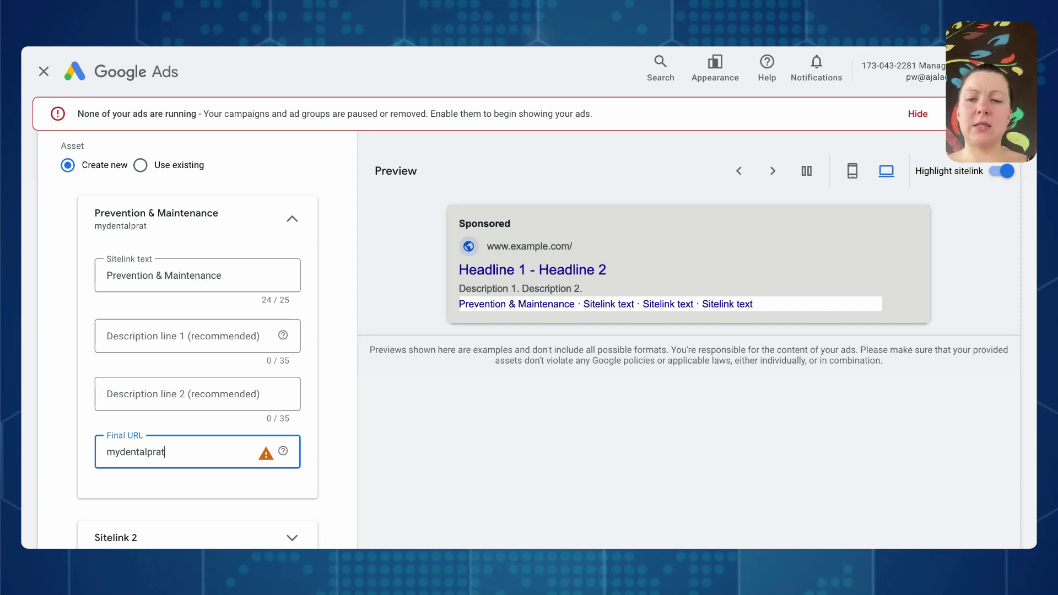
key("BackSpace")
type("ctice.com/")
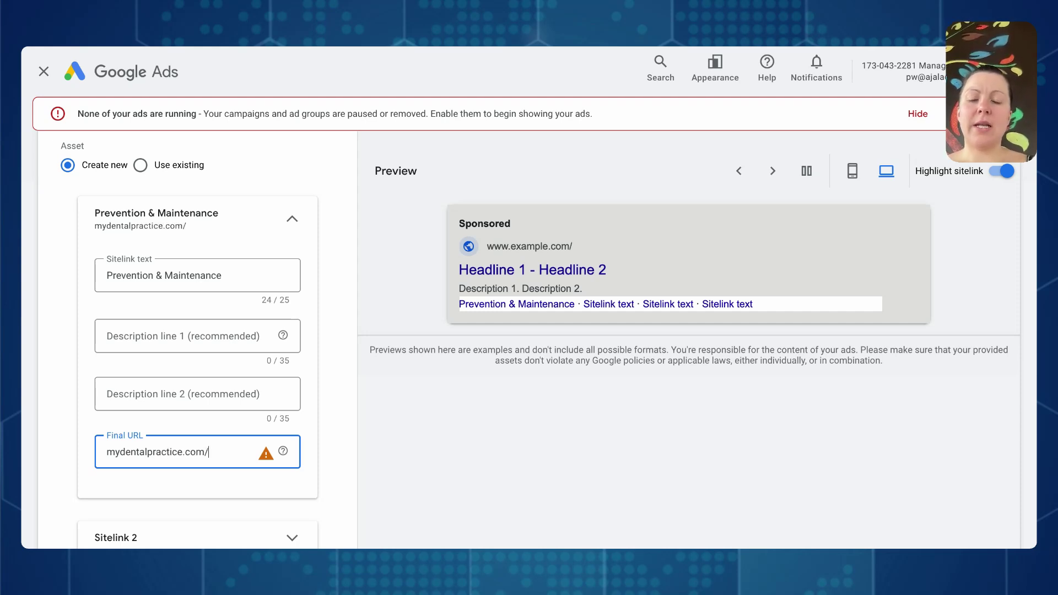
type("prevention")
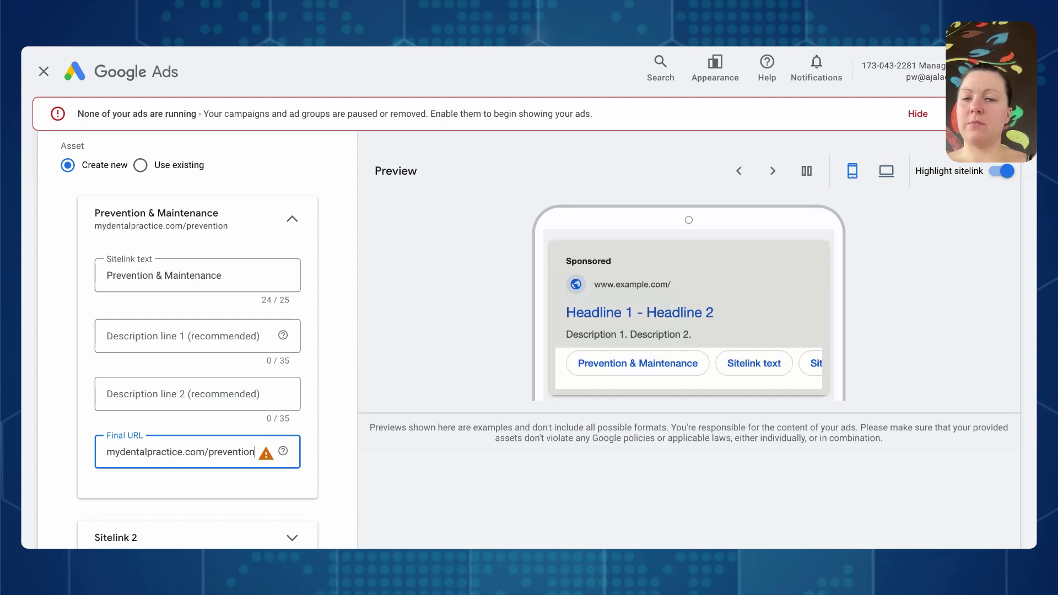
triple_click(148, 450)
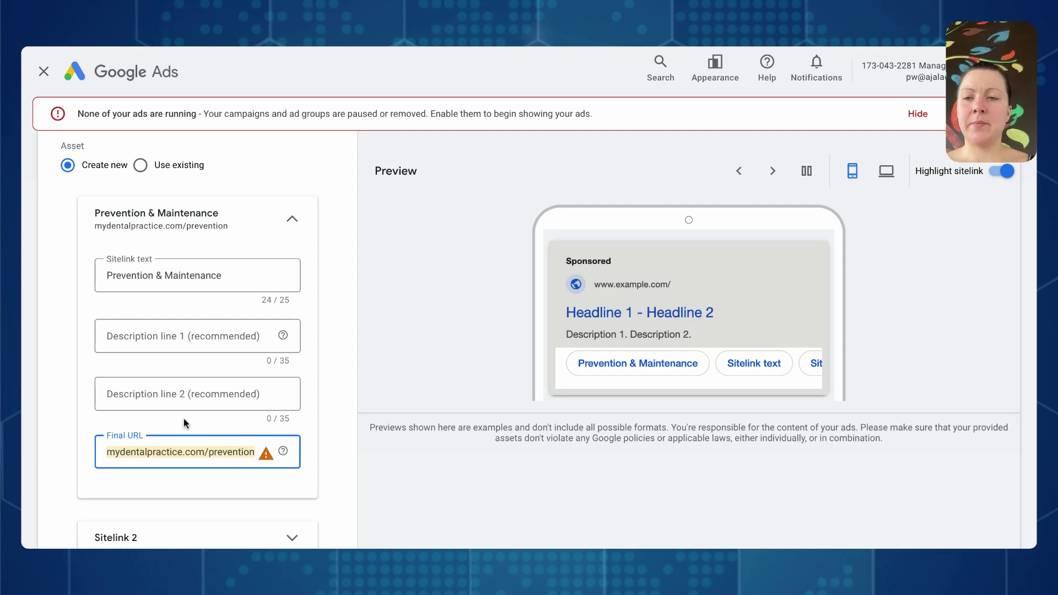
- Paste the copied text "issues can be caught early before they have an opportunity to cause pain or discomfort." into description line 1
left_click(174, 346)
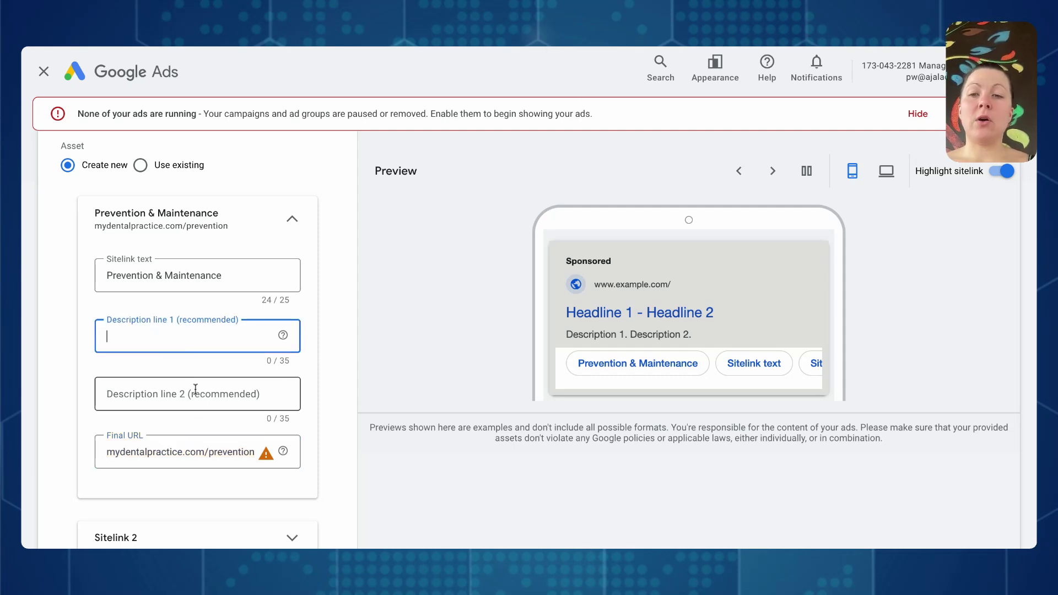
key("super+Tab")
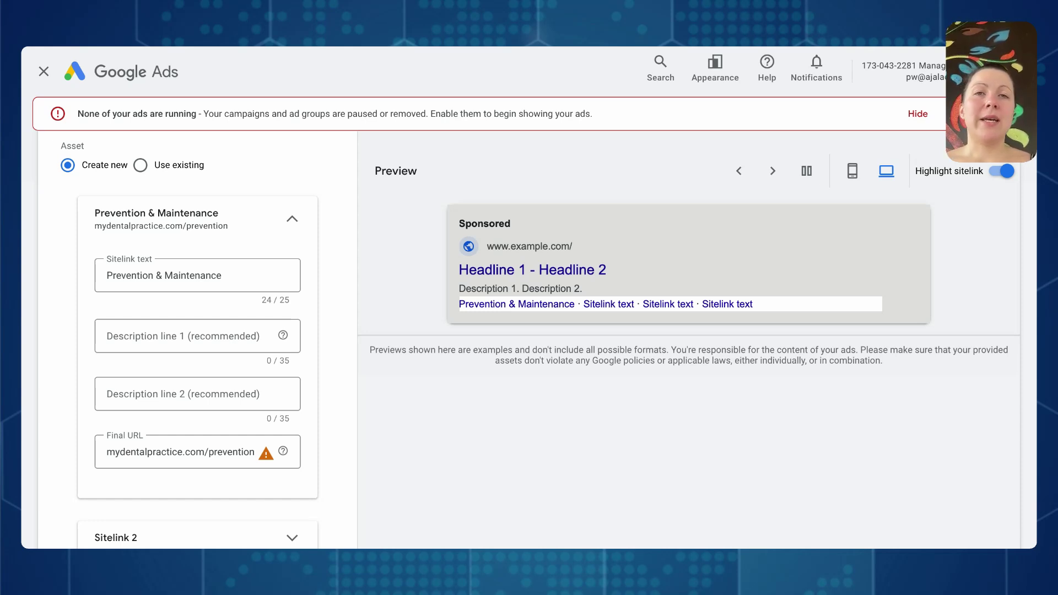
left_click(852, 171)
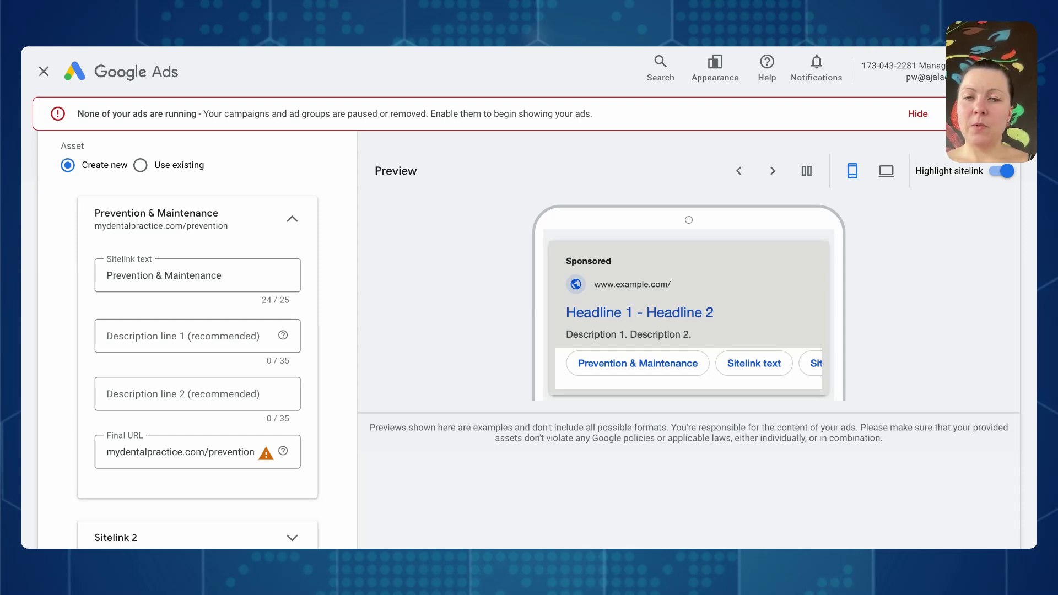
left_click(162, 338)
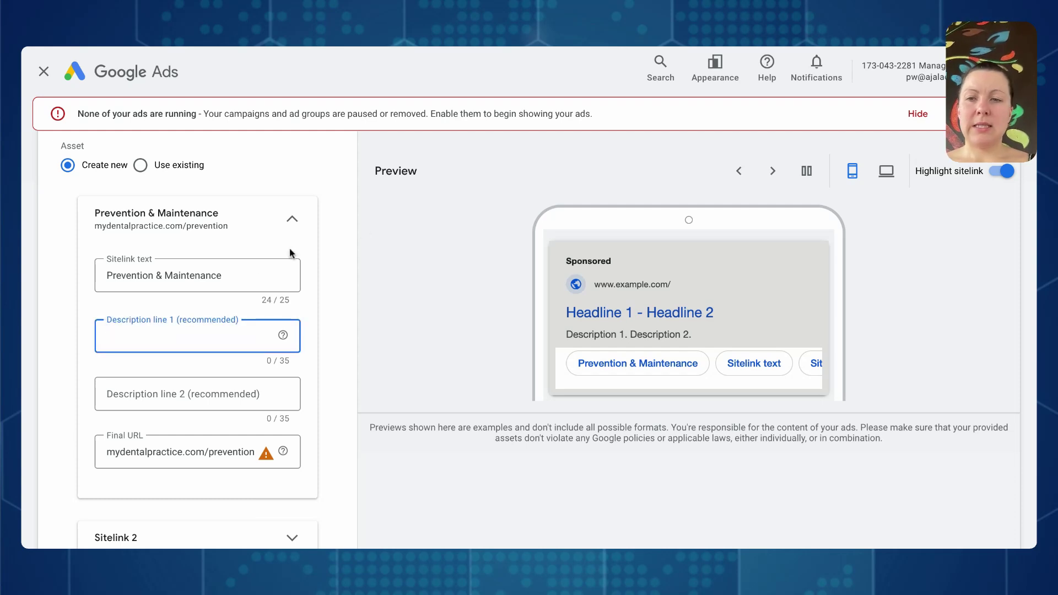
key("ctrl+v")
scroll(128, 335, "left", 4)
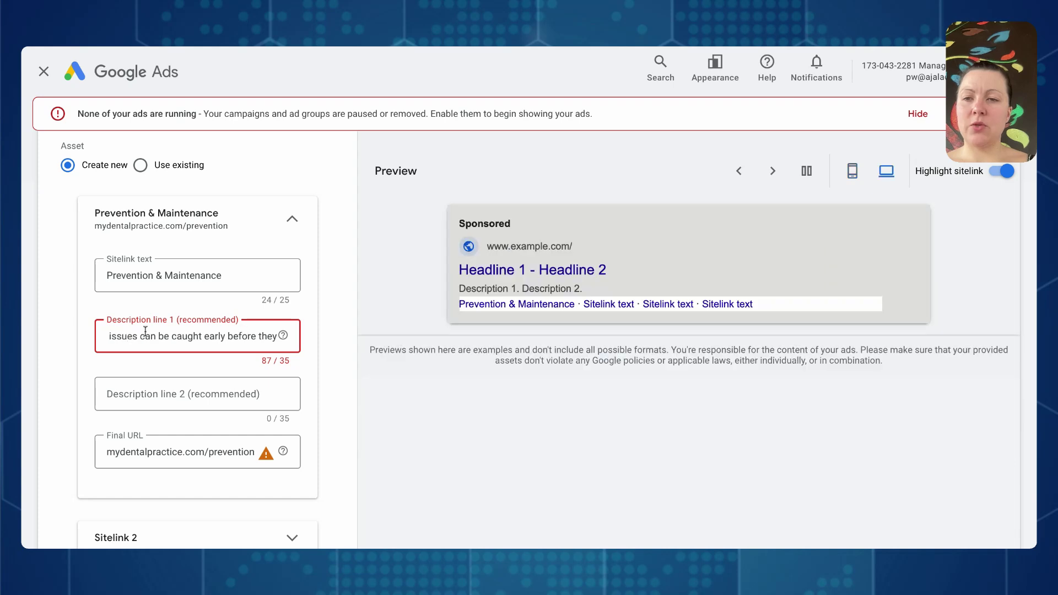
- Reword the beginning of description line 1 to "Catch issues early" by adding "Catch" and removing "can be caught"
scroll(112, 335, "left", 1)
left_click(111, 335)
type("Catch i")
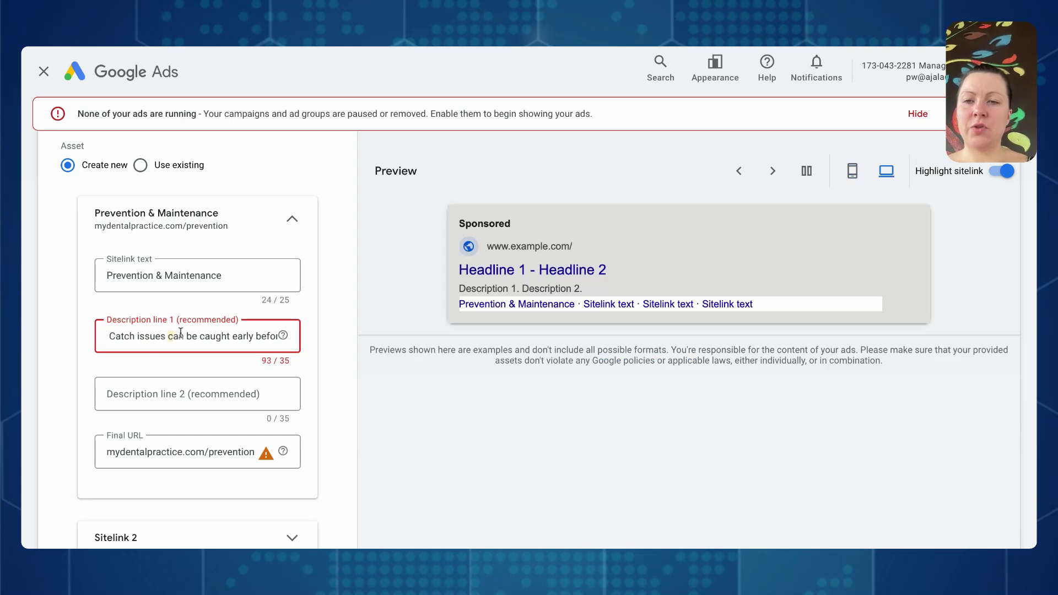
left_click_drag(168, 336, 305, 336)
key("ctrl+c")
key("BackSpace")
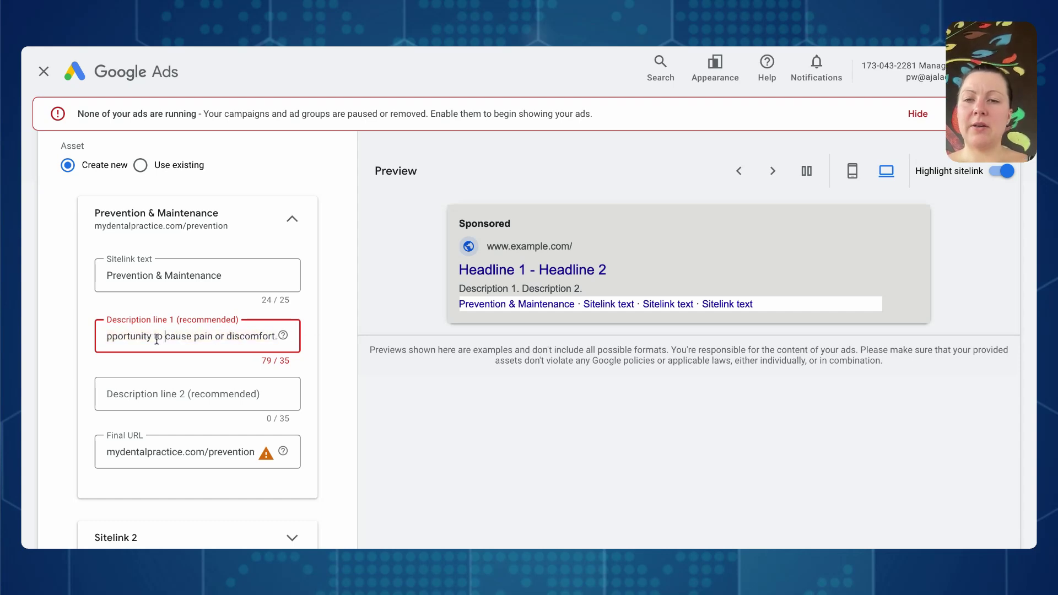
- Move the phrase "opportunity to cause pain or discomfort." from description line 1 to description line 2
key("BackSpace")
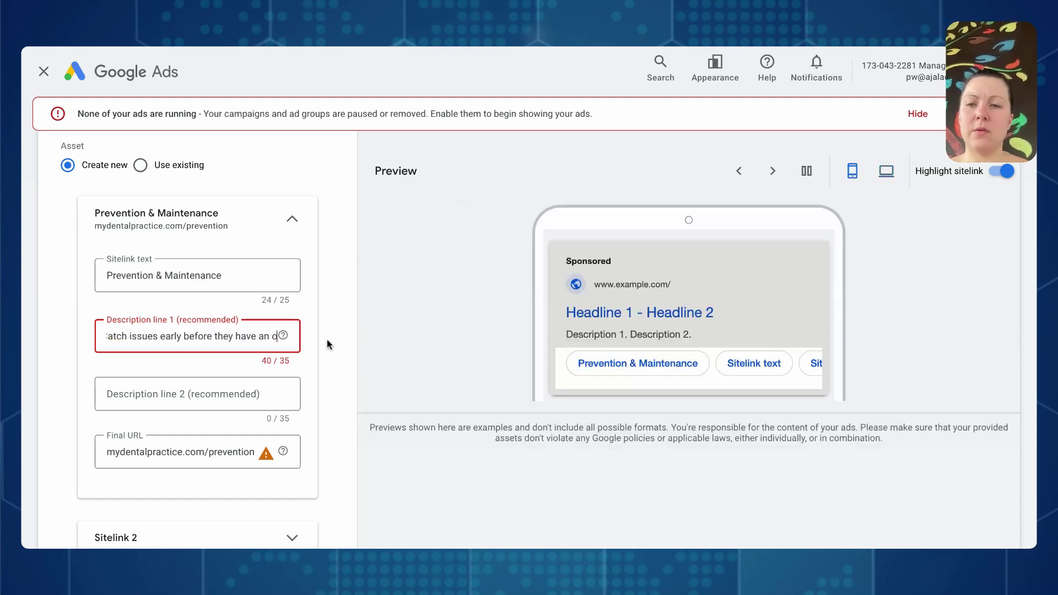
left_click(205, 395)
key("ctrl+v")
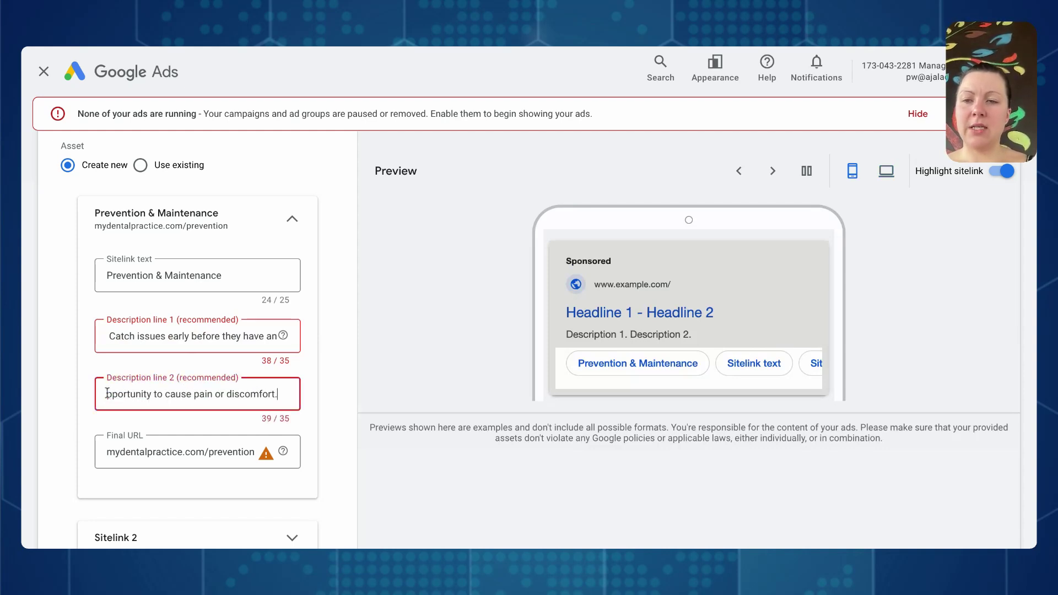
- Correct and shorten description line 2 of the Prevention & Maintenance sitelink to "opportunity to cause pain."
type("o")
left_click(221, 334)
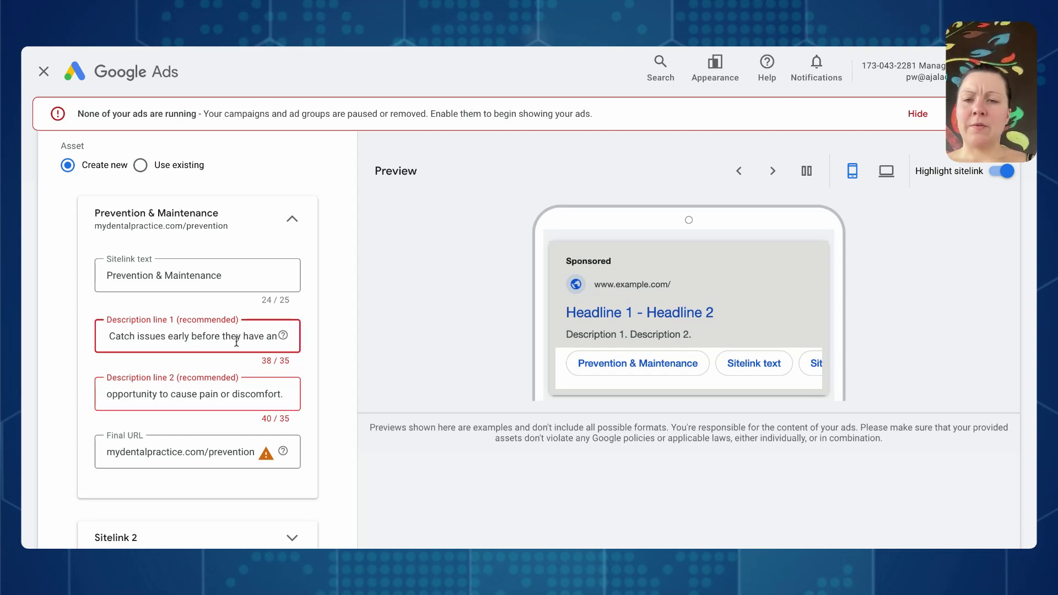
left_click_drag(219, 393, 279, 392)
key("BackSpace")
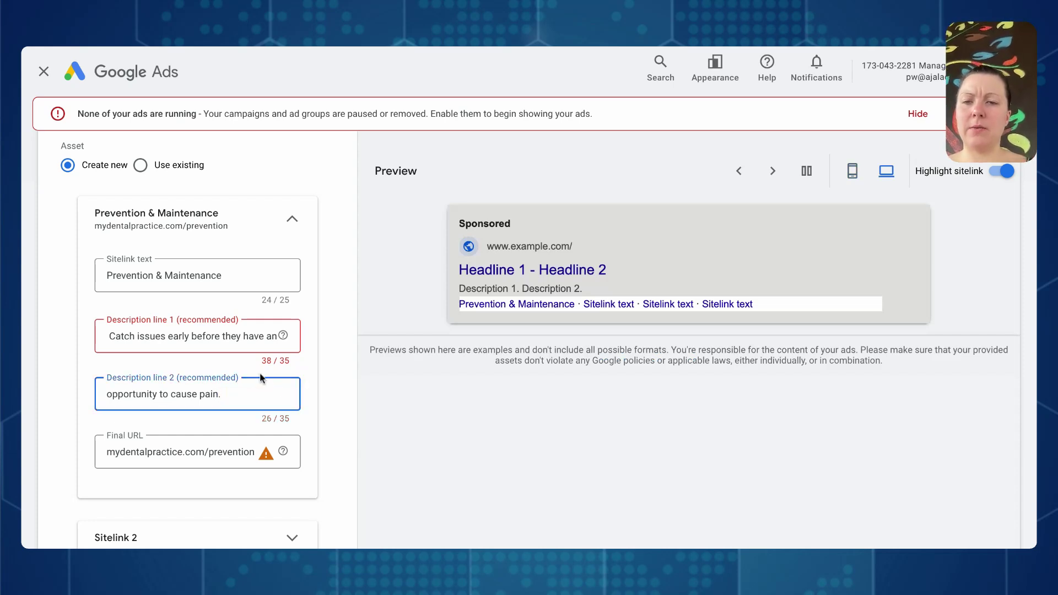
- Move the word "an" from the end of description line 1 to the start of description line 2
left_click(263, 335)
key("BackSpace")
key("BackSpace")
key("BackSpace")
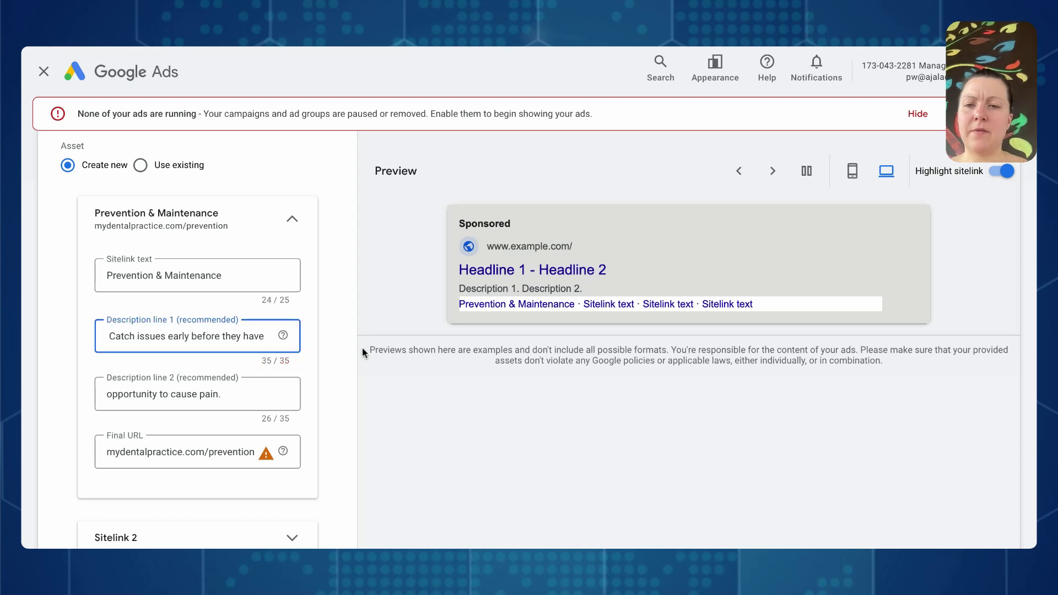
left_click(107, 394)
type("an")
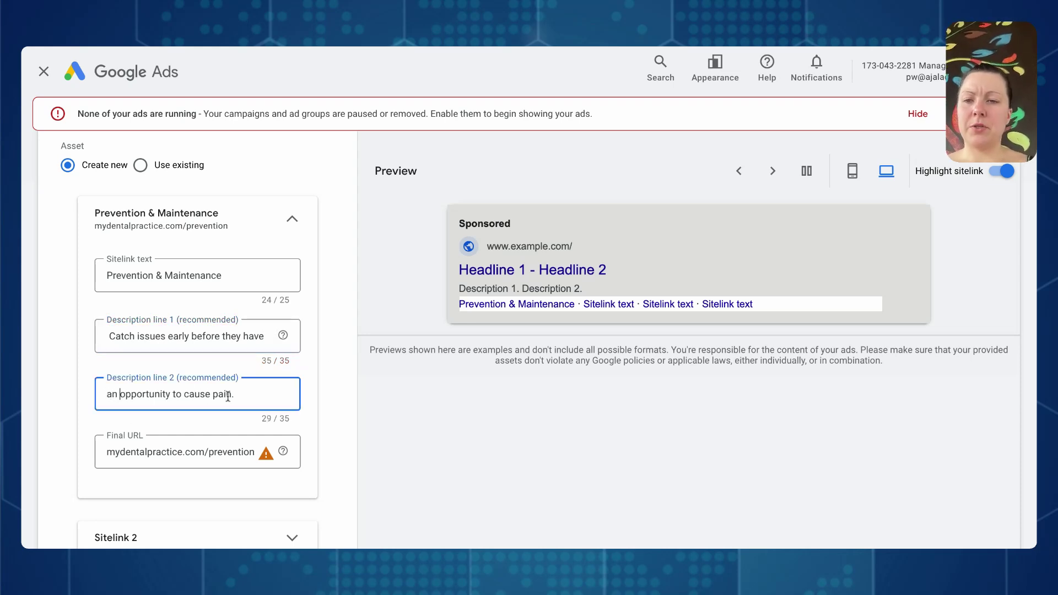
- Review the remaining sitelink entries and the mobile ad preview, and leave the sitelink form without saving
scroll(322, 360, "down", 2)
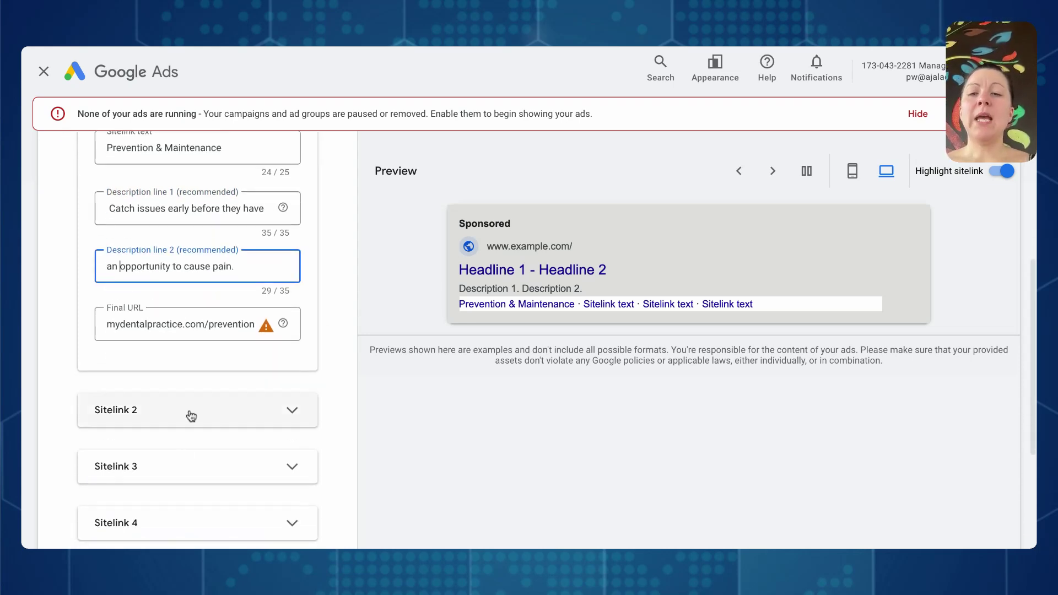
scroll(258, 479, "down", 3)
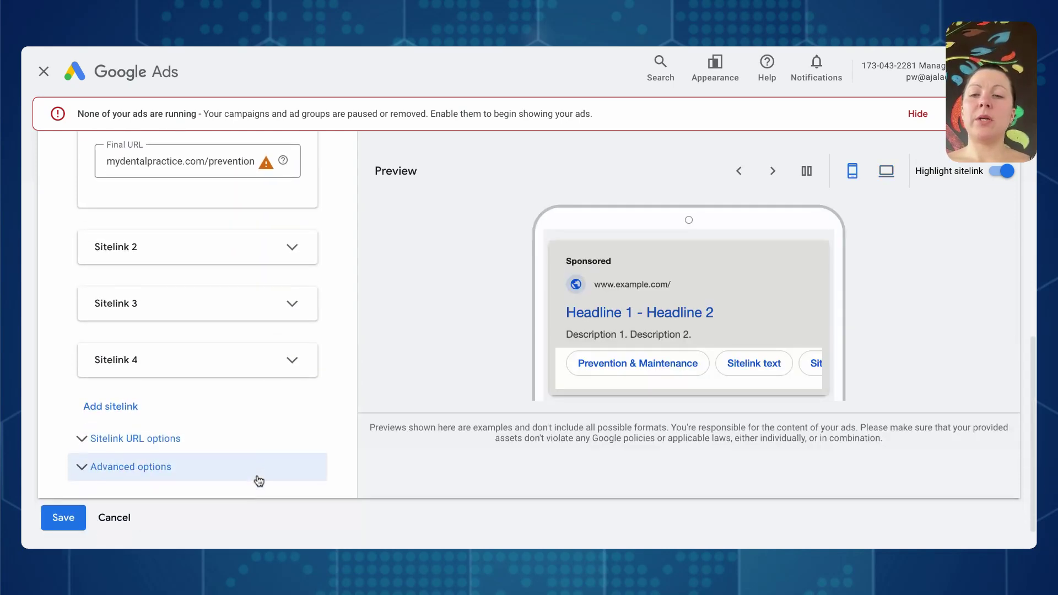
scroll(259, 481, "down", 1)
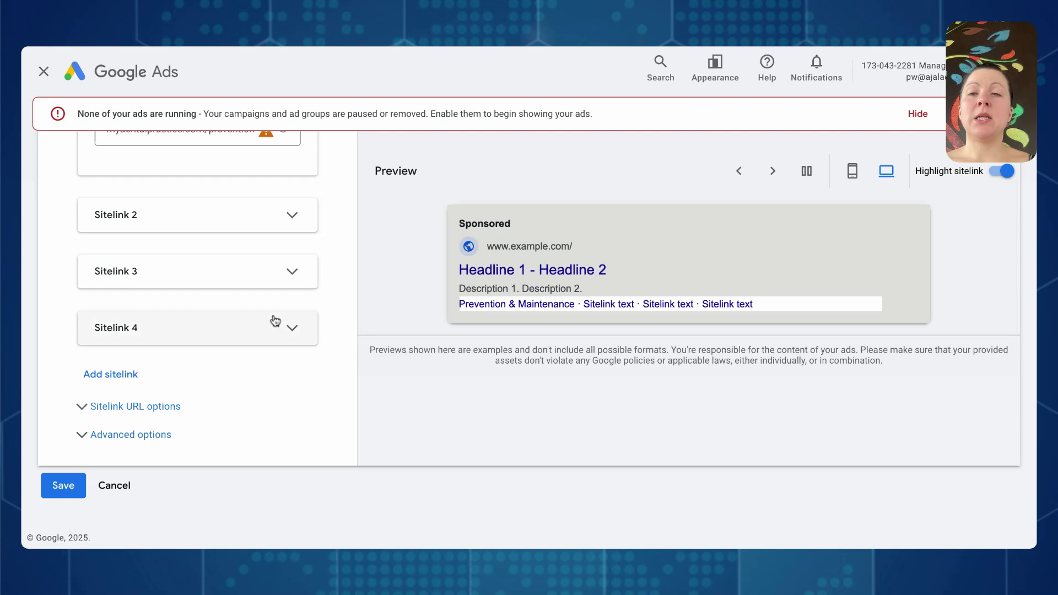
scroll(276, 321, "up", 10)
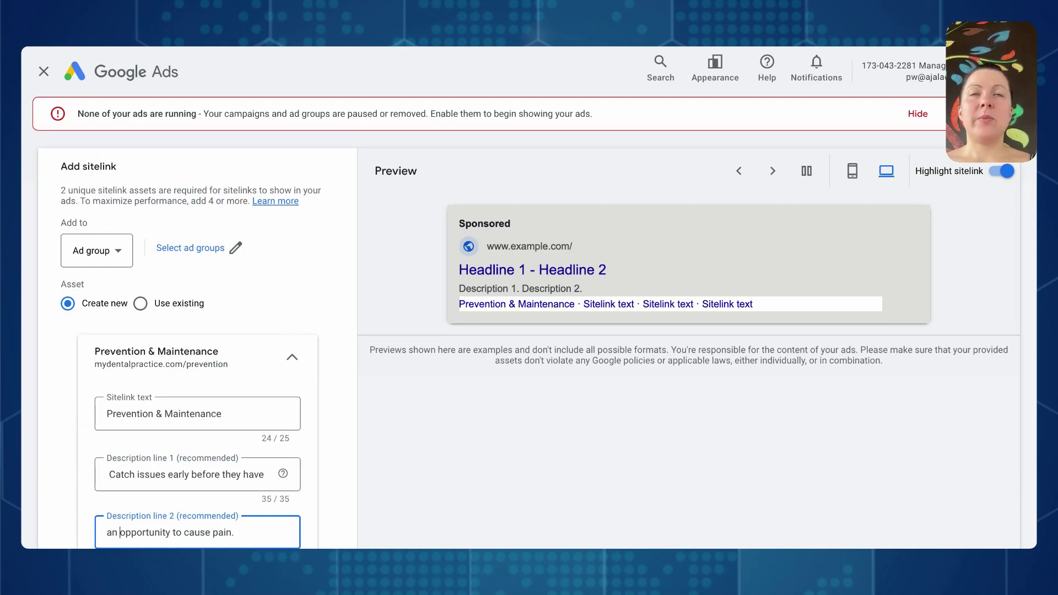
left_click(853, 171)
scroll(217, 448, "down", 10)
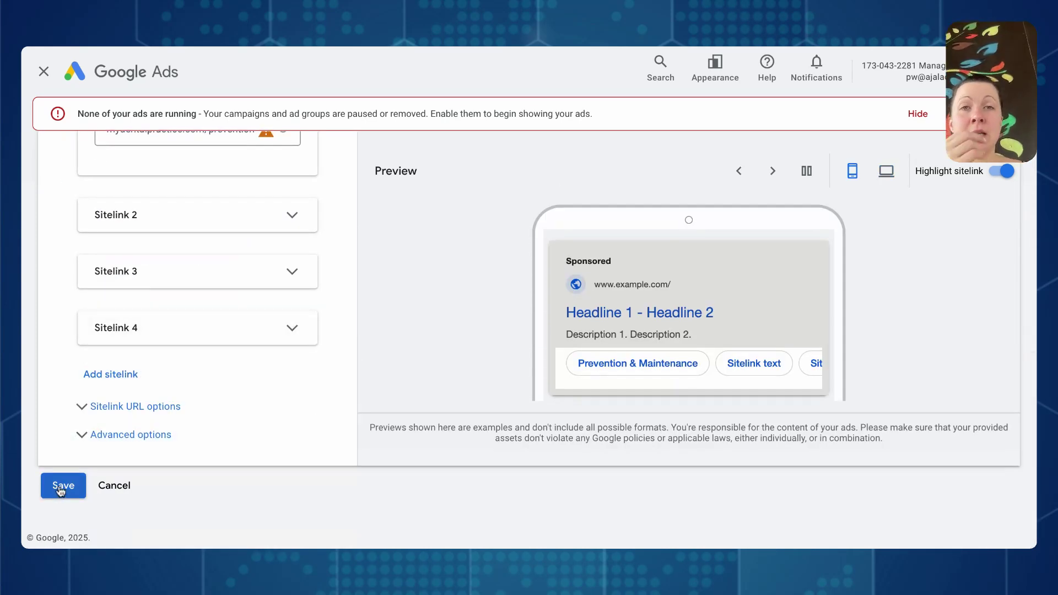
left_click(114, 485)
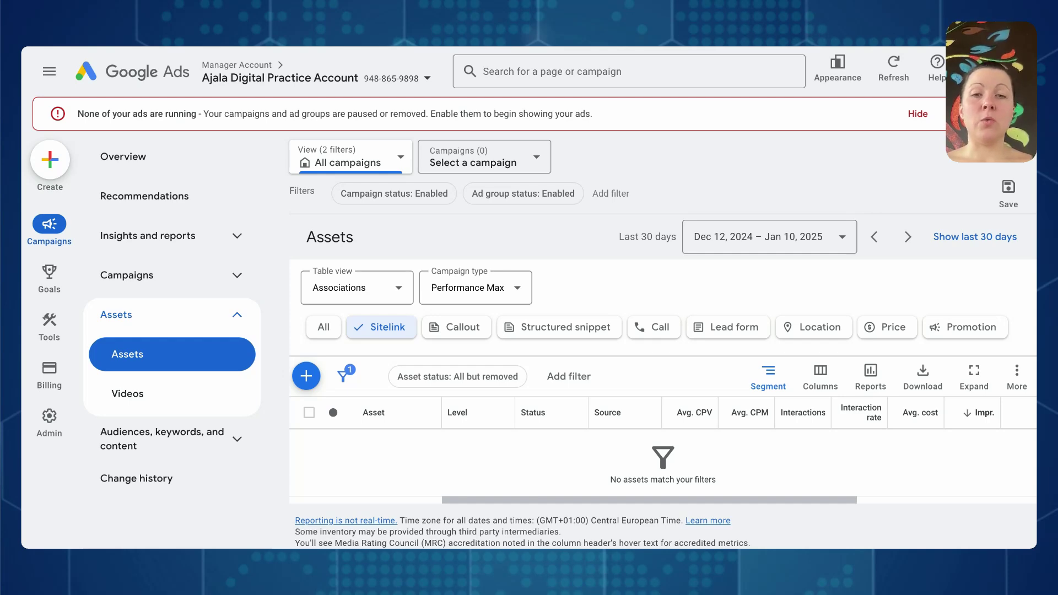
- Start a new callout asset at the ad group level and dismiss the ad group selection without choosing any
left_click(451, 334)
left_click(307, 377)
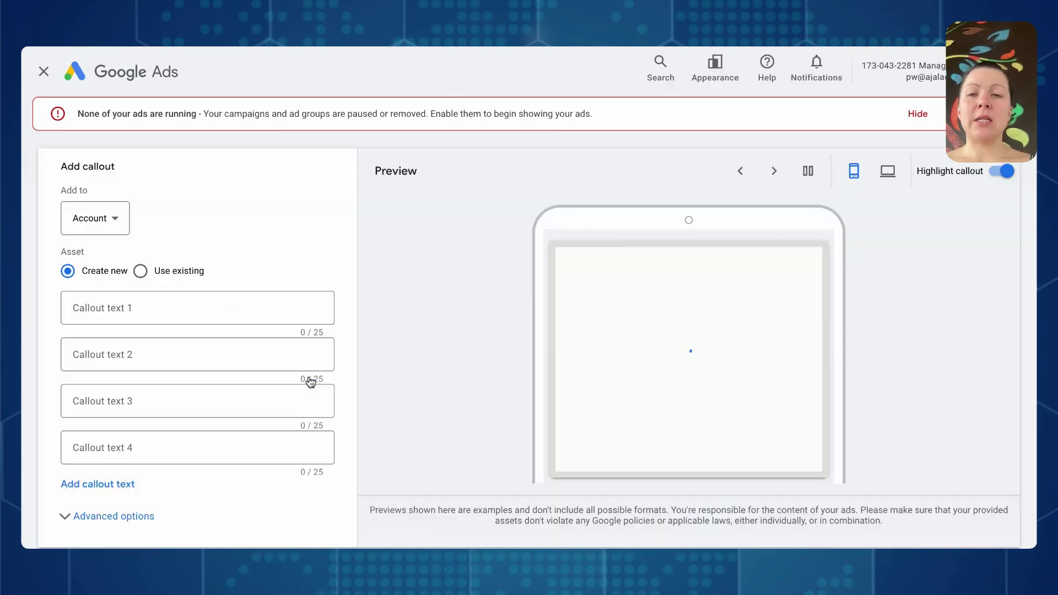
left_click(248, 307)
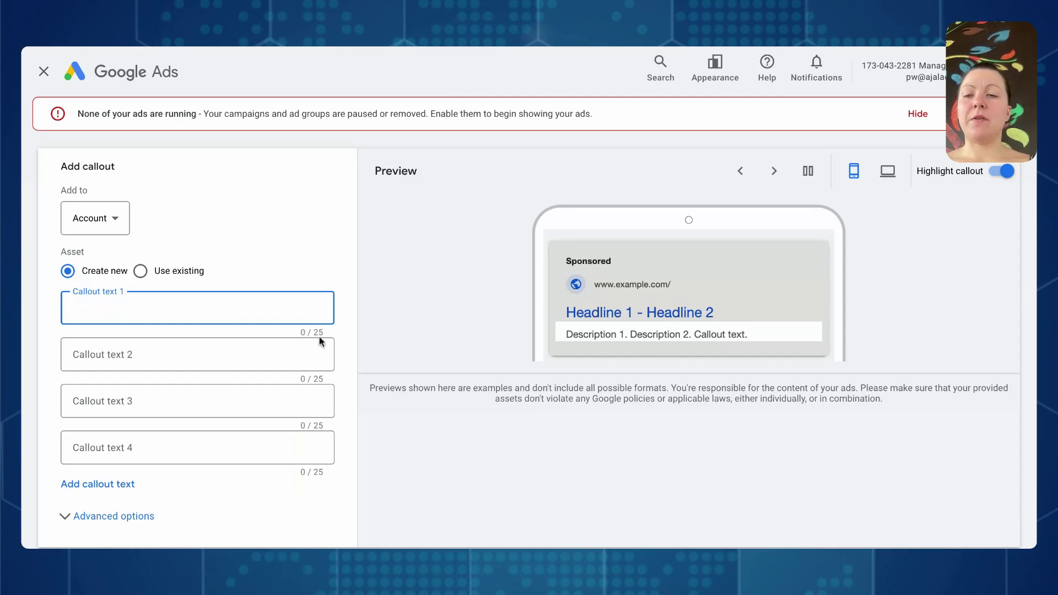
left_click(99, 227)
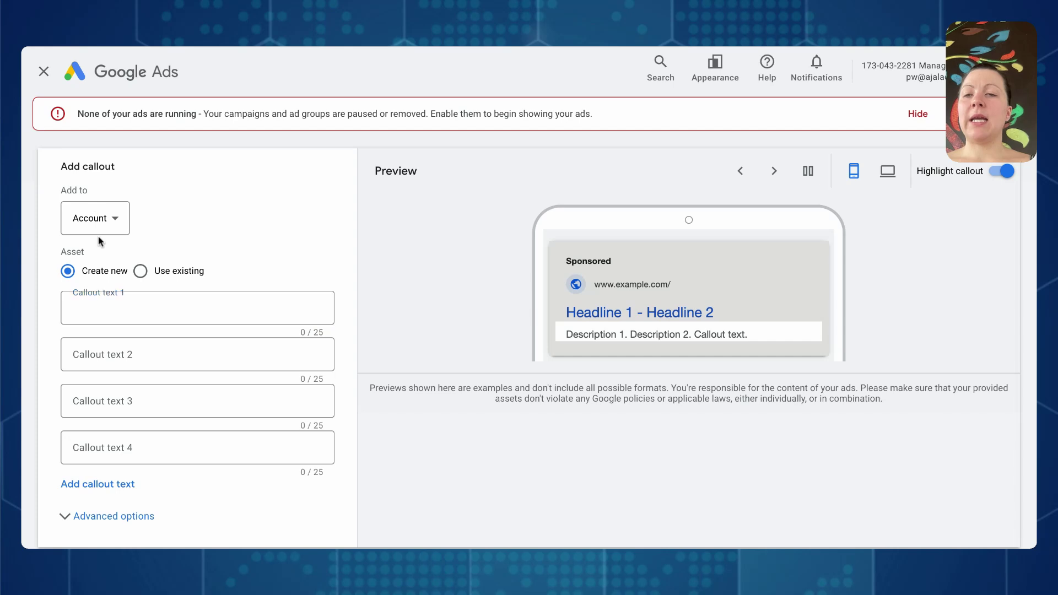
left_click(88, 293)
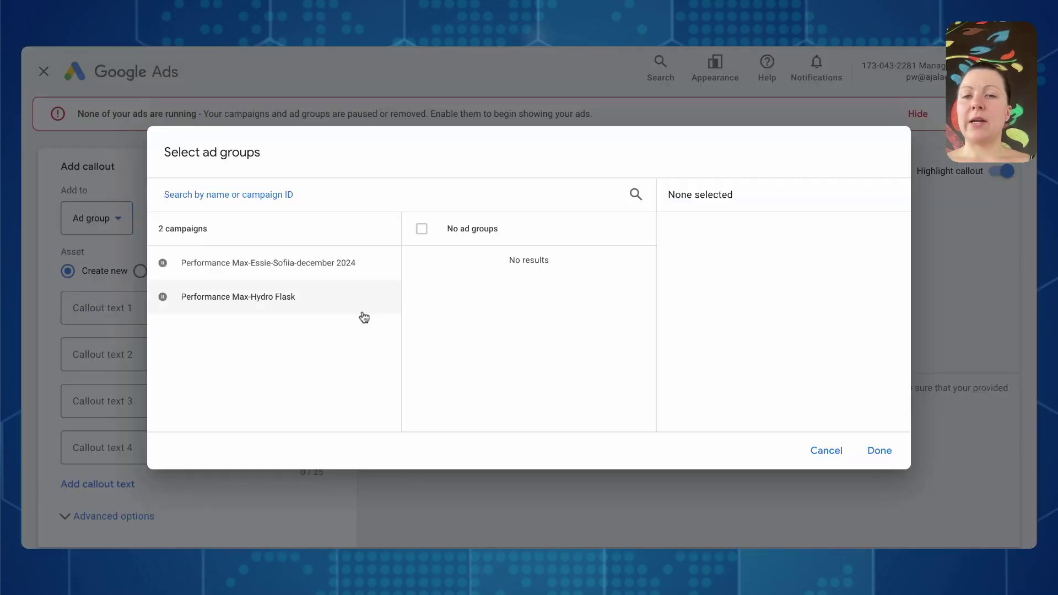
left_click(819, 447)
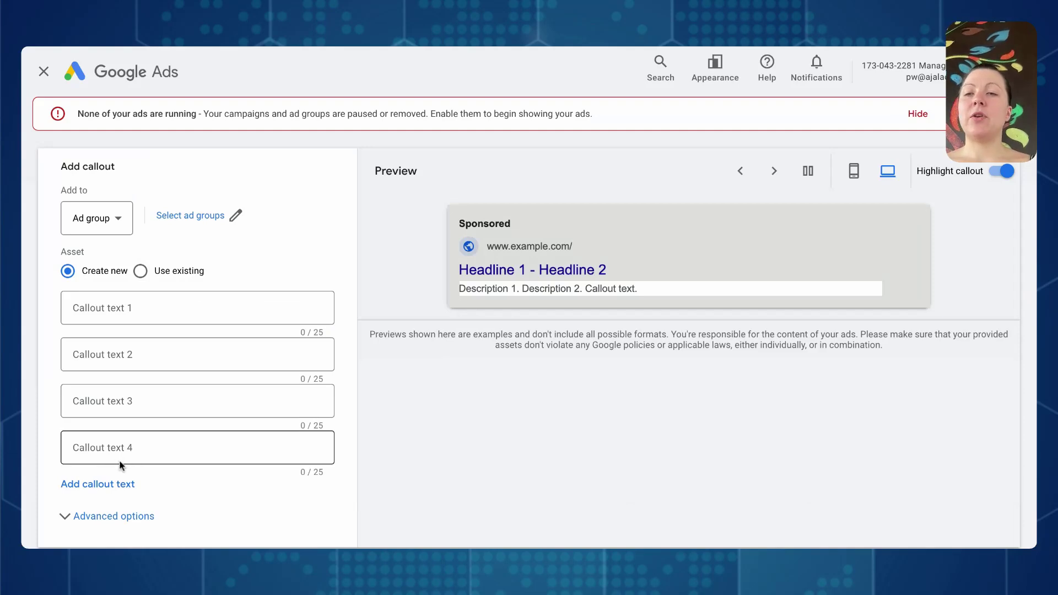
- Enter "Open 7am-5pm every day" as callout text 1 and discard the callout without saving
scroll(149, 427, "down", 2)
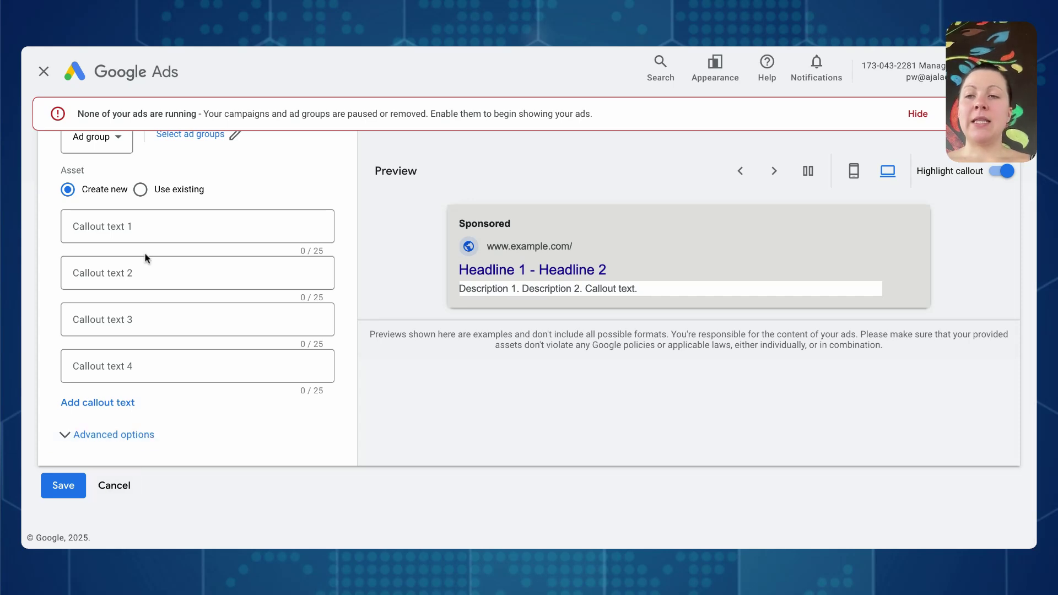
left_click(141, 236)
type("Op")
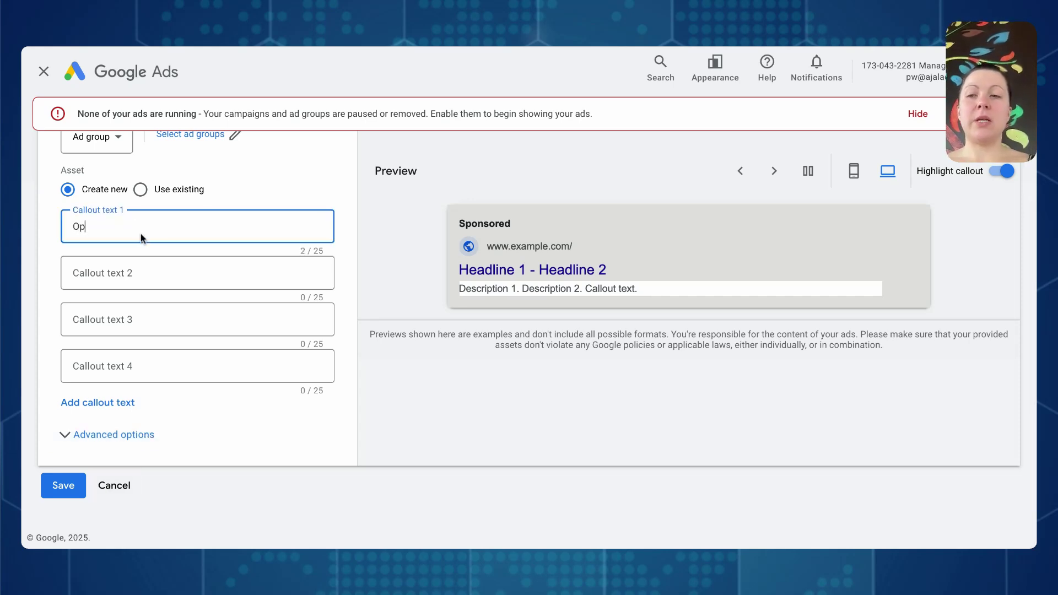
type("en 7am-5p")
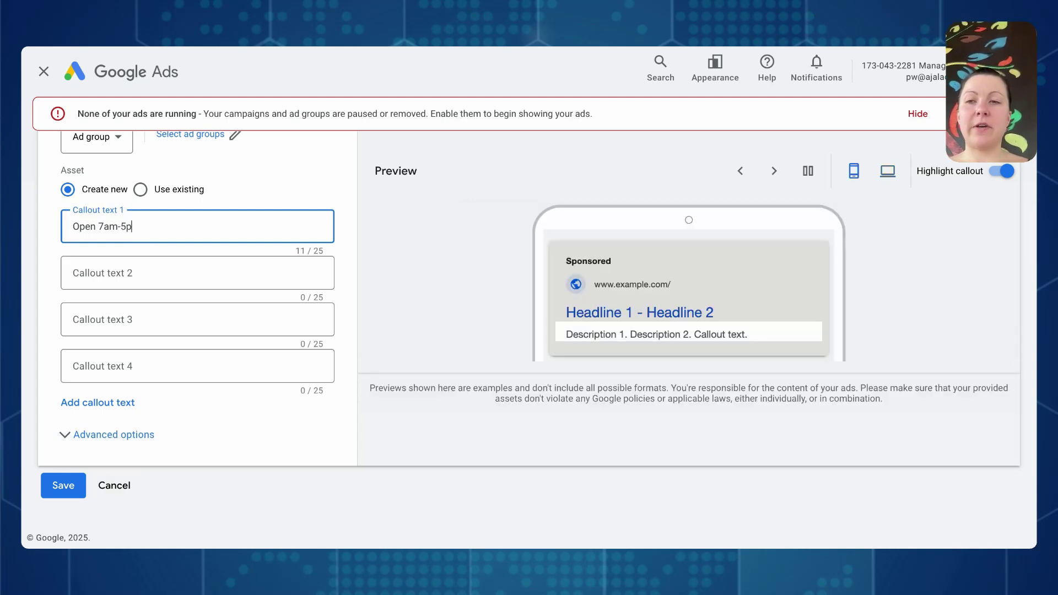
type("m Every day")
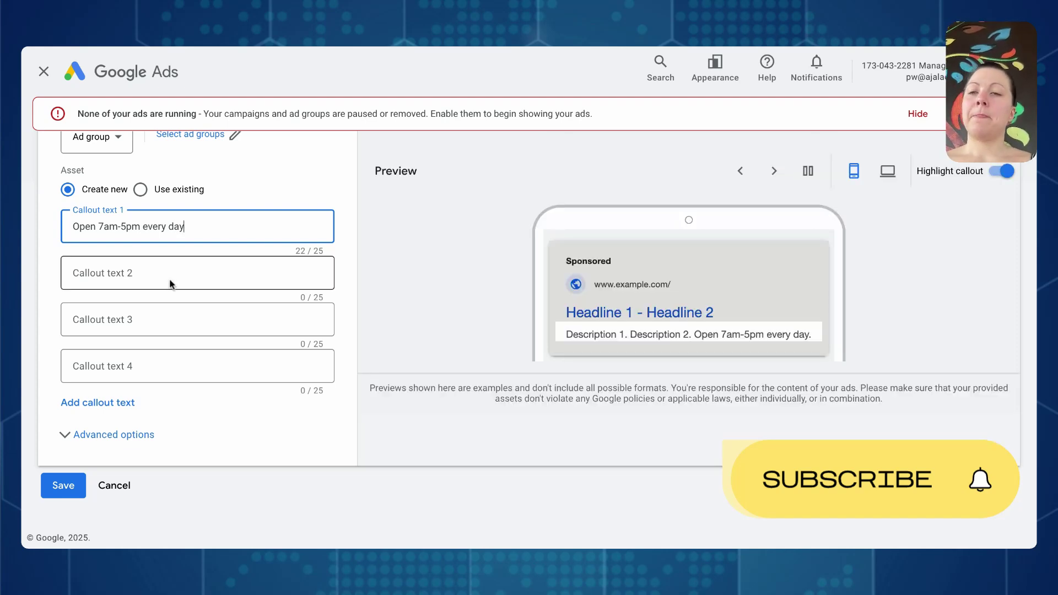
left_click(170, 280)
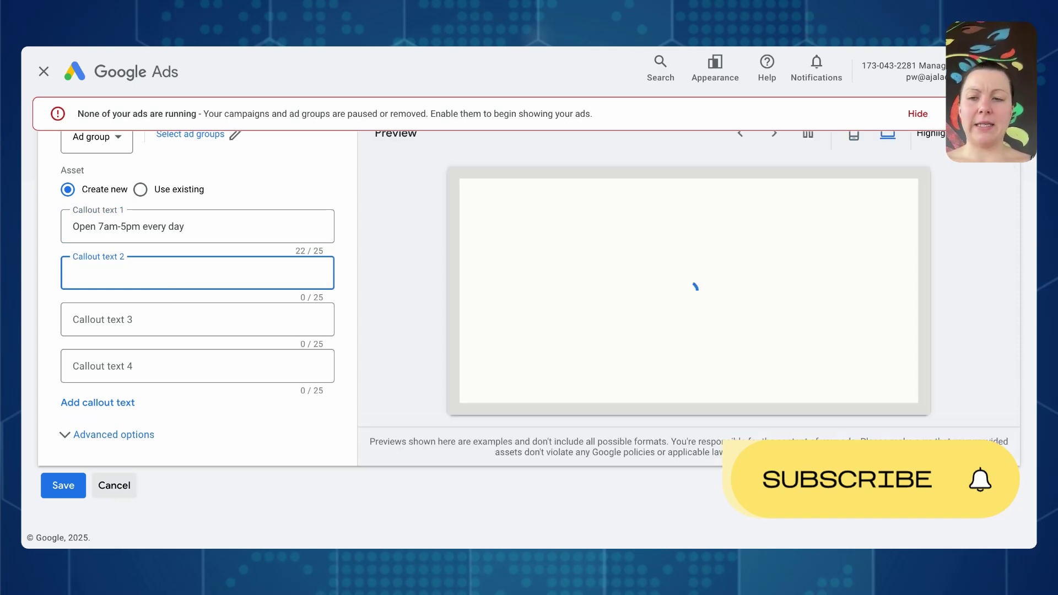
left_click(114, 485)
- Start a new structured snippet asset at the ad group level without selecting any ad groups
left_click(561, 329)
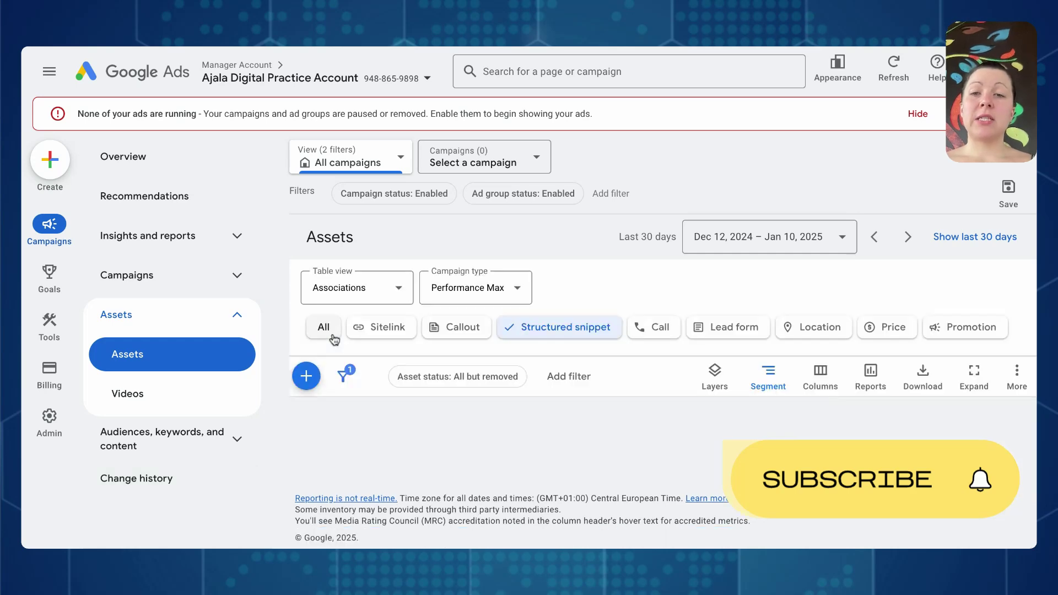
left_click(306, 376)
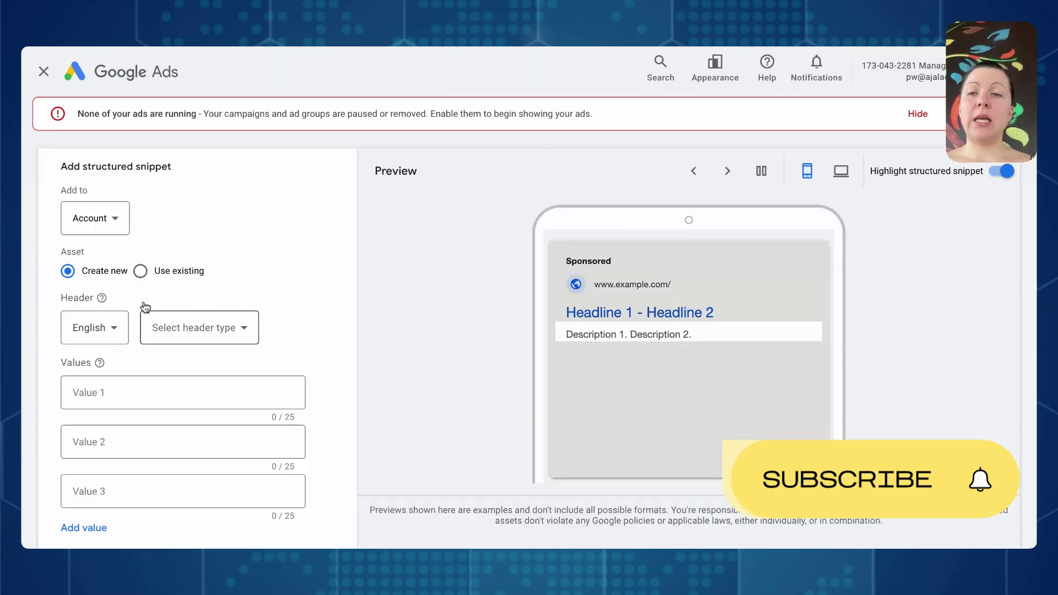
left_click(108, 227)
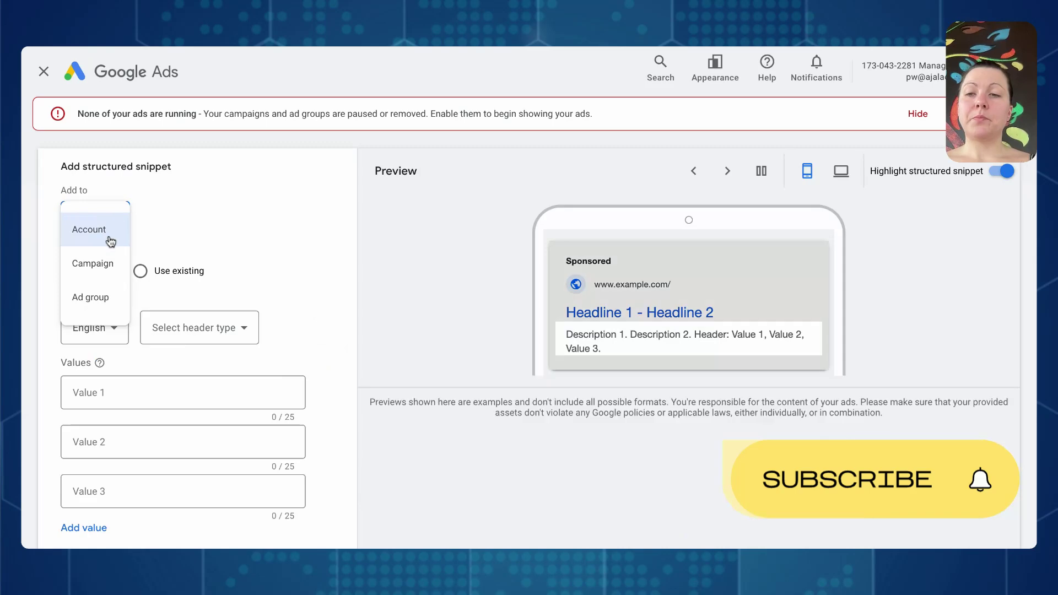
left_click(111, 297)
key("Escape")
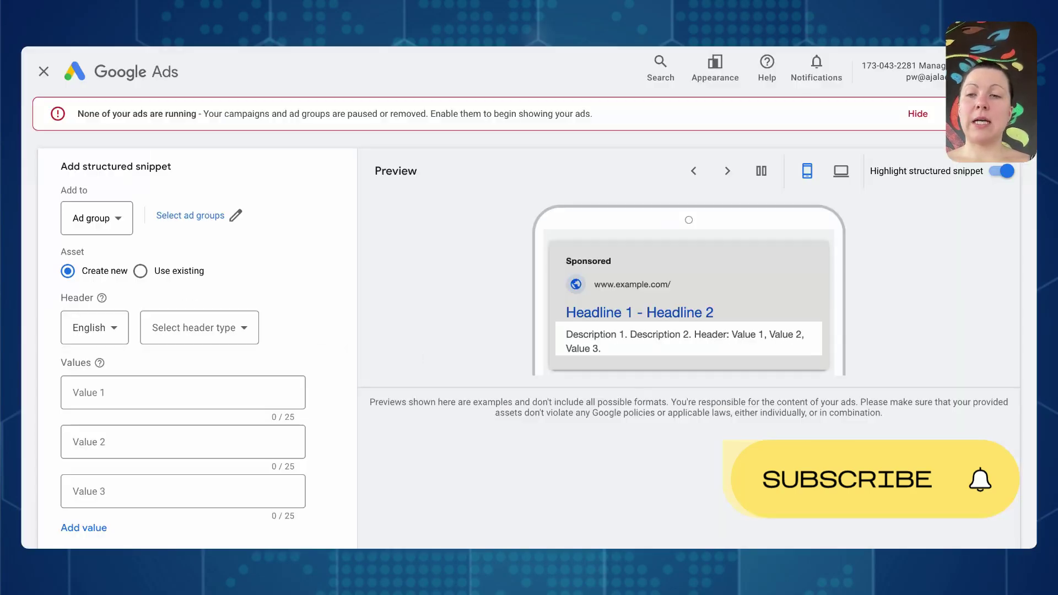
- Look through the available structured snippet header types and value fields, and leave the form without saving
left_click(209, 326)
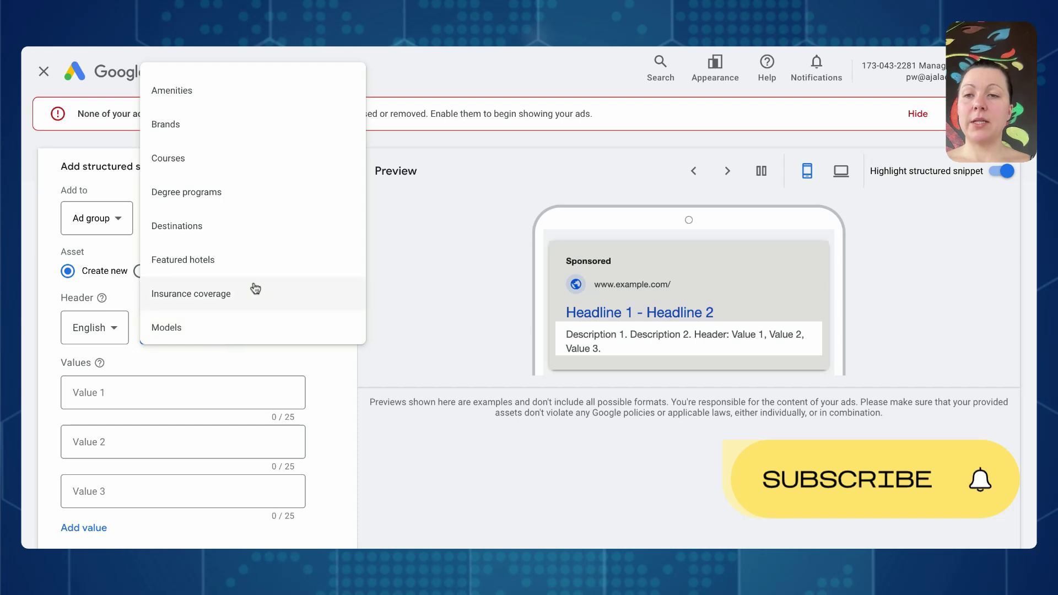
scroll(253, 296, "down", 4)
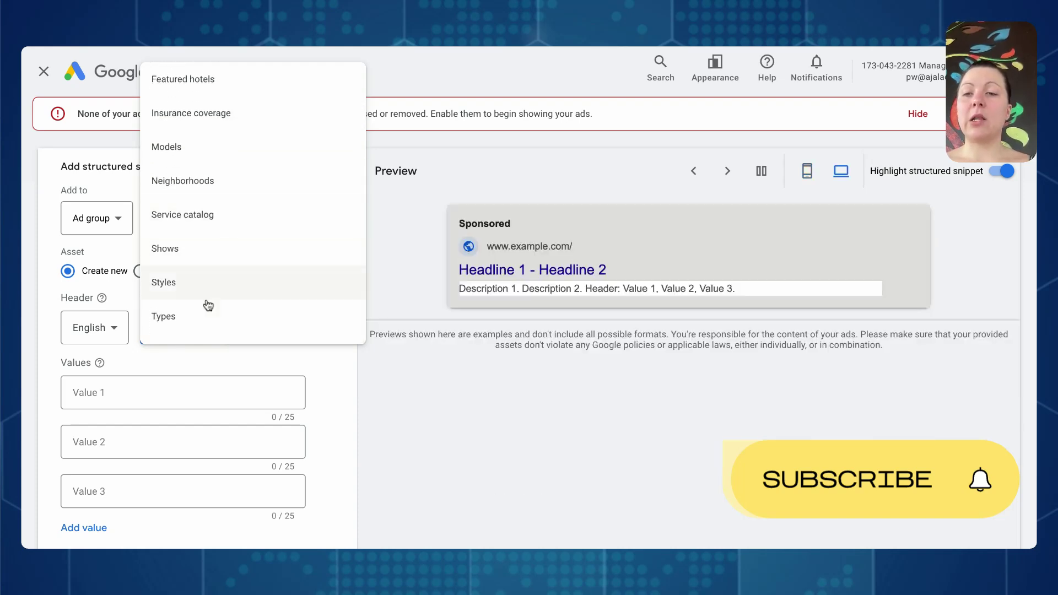
left_click(193, 377)
scroll(192, 375, "down", 2)
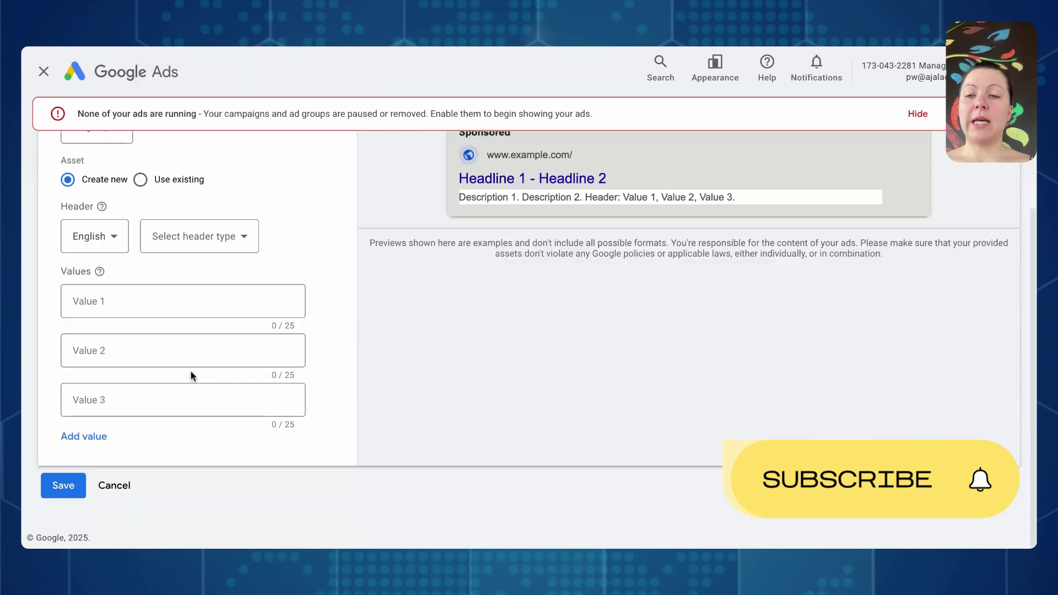
left_click(115, 486)
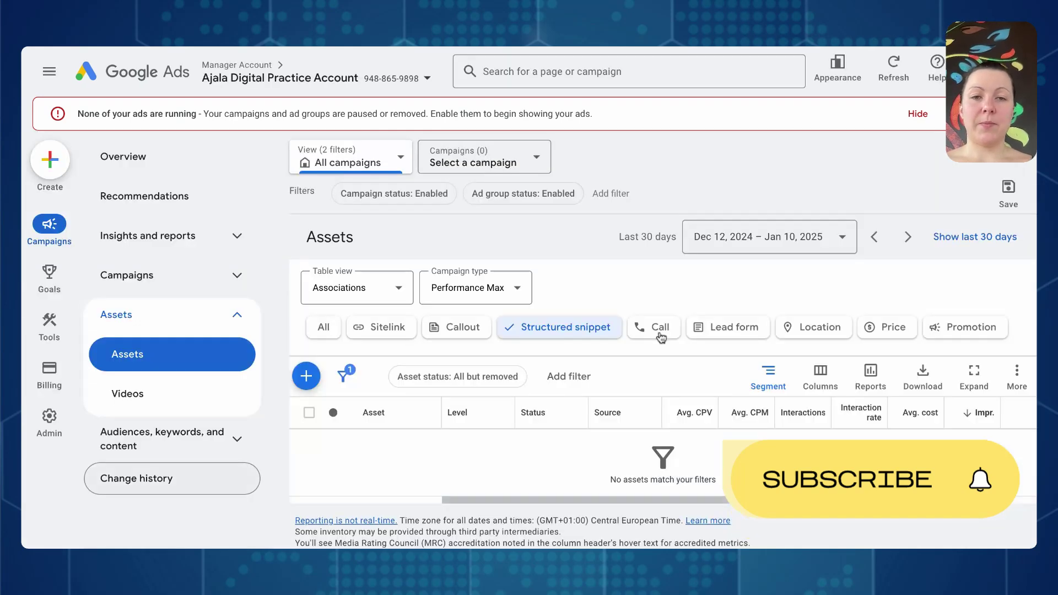
- Look at the settings for a new call asset and leave the form without saving
left_click(660, 331)
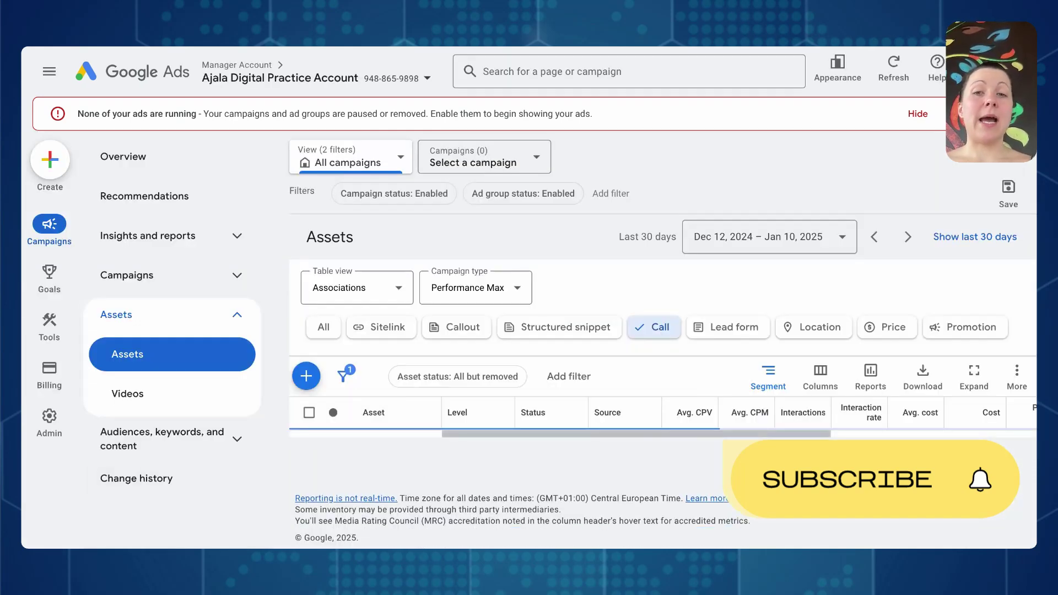
left_click(306, 376)
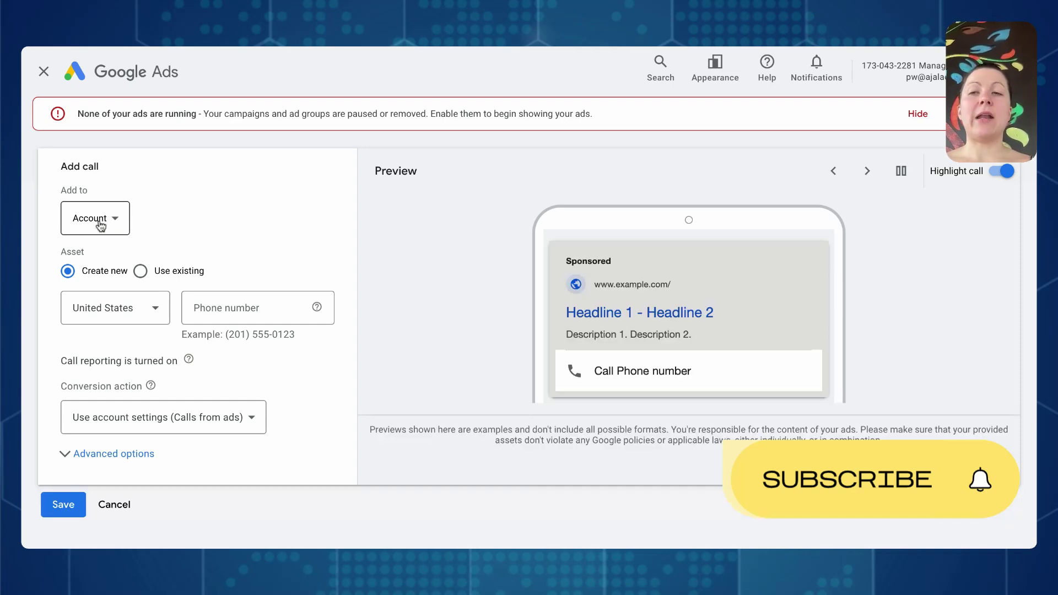
left_click(115, 505)
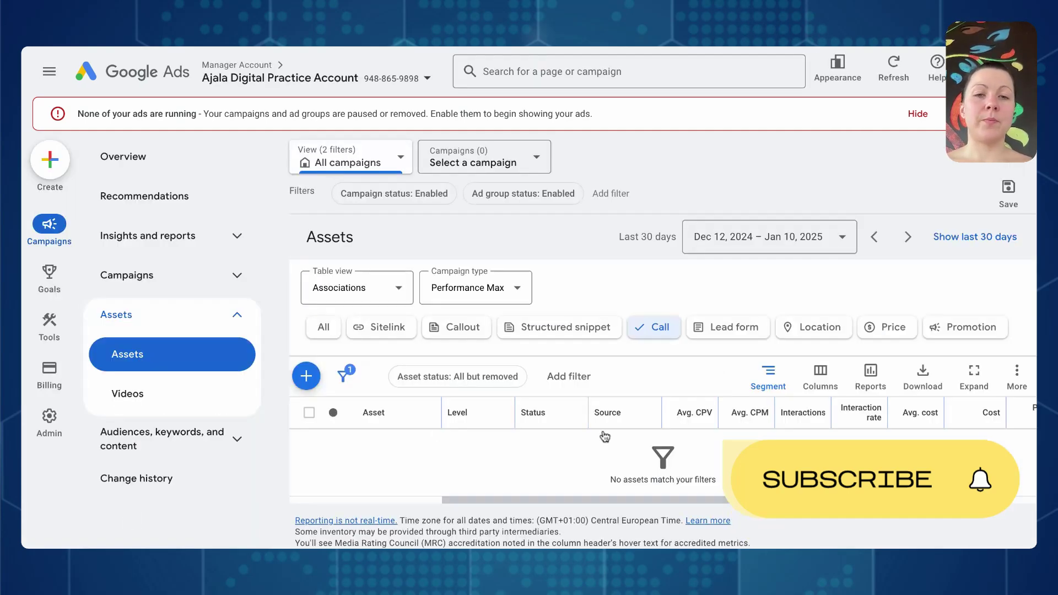
- Filter the account's assets by lead form, location, price and promotion in turn to review each type
left_click(735, 329)
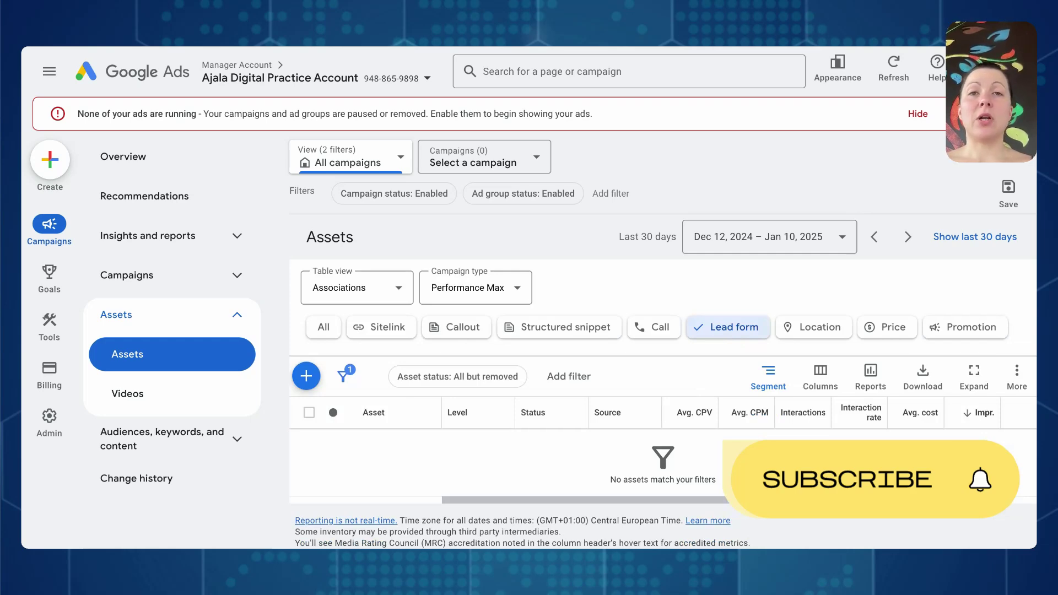
left_click(819, 335)
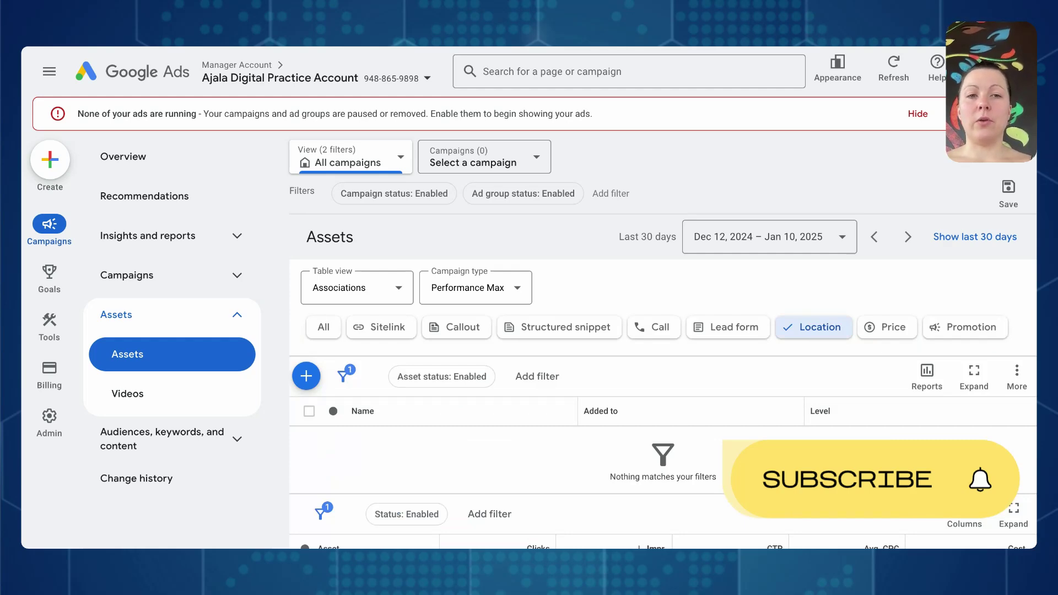
left_click(891, 335)
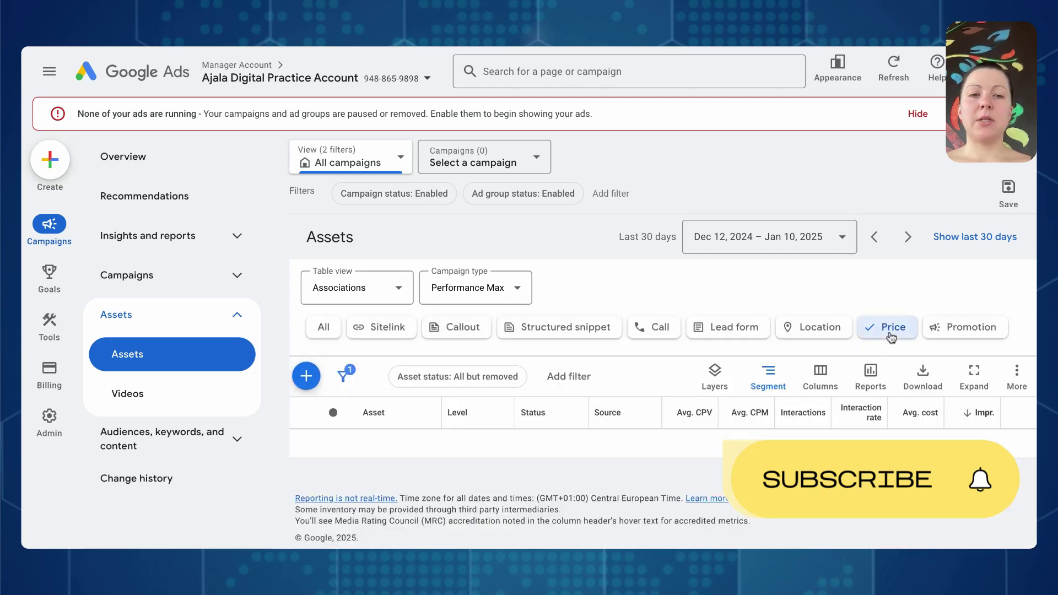
left_click(957, 334)
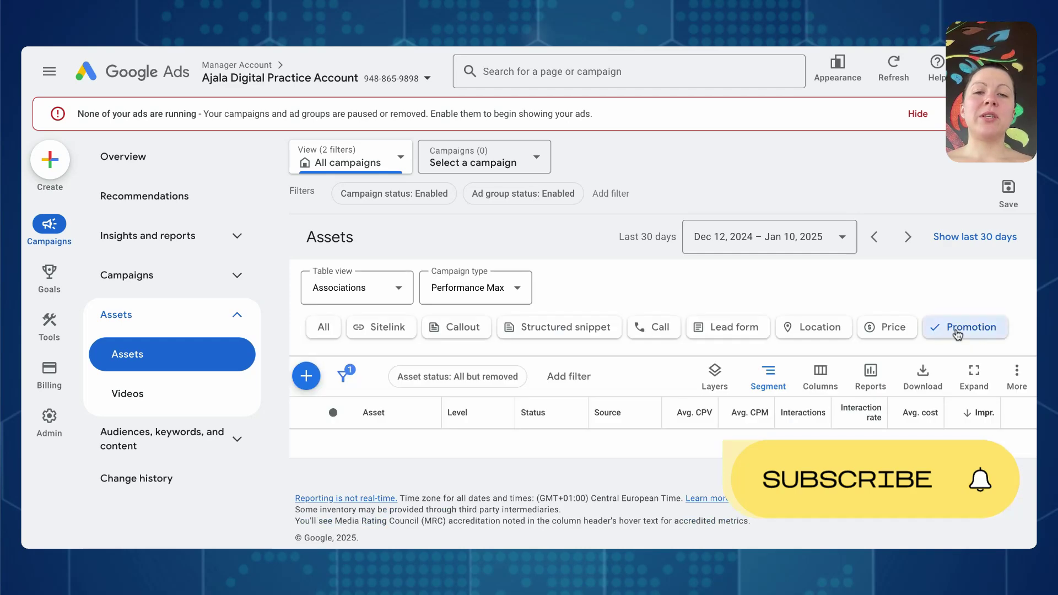